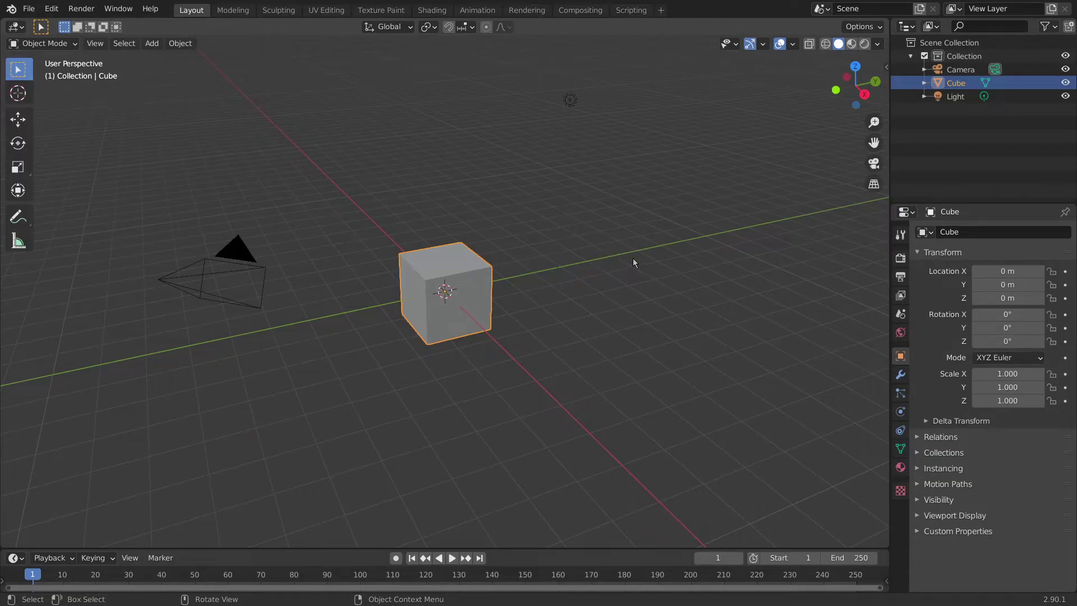
# Step: Orbit the viewport around the default cube
pyautogui.moveTo(636, 263); pyautogui.dragTo(509, 249, button='middle')
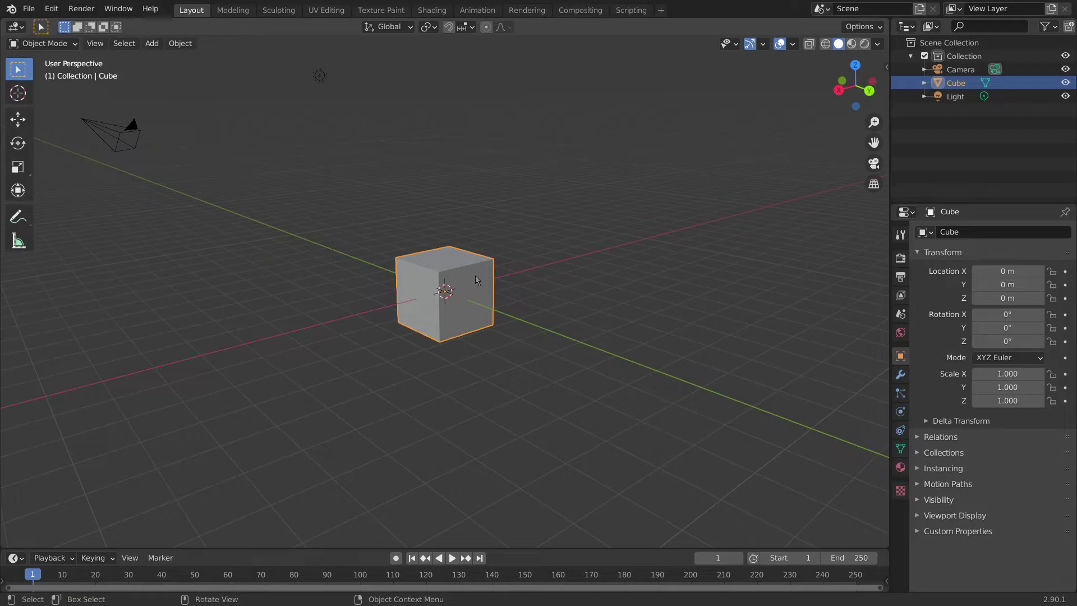
# Step: Delete the default cube and add a Circle mesh at the origin
pyautogui.press('Delete')
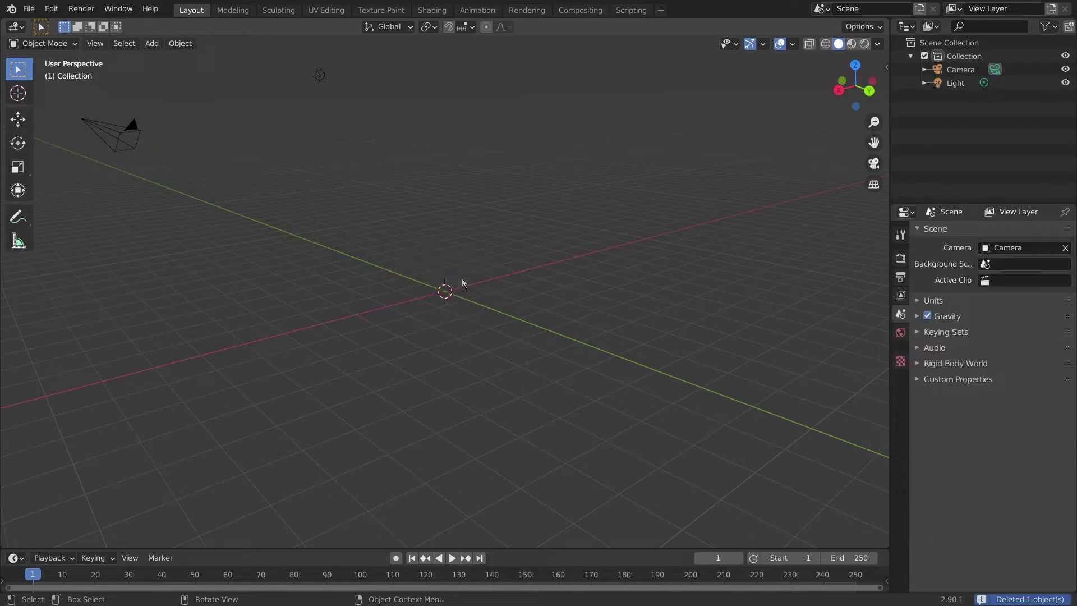
pyautogui.moveTo(491, 269); pyautogui.dragTo(477, 284, button='middle')
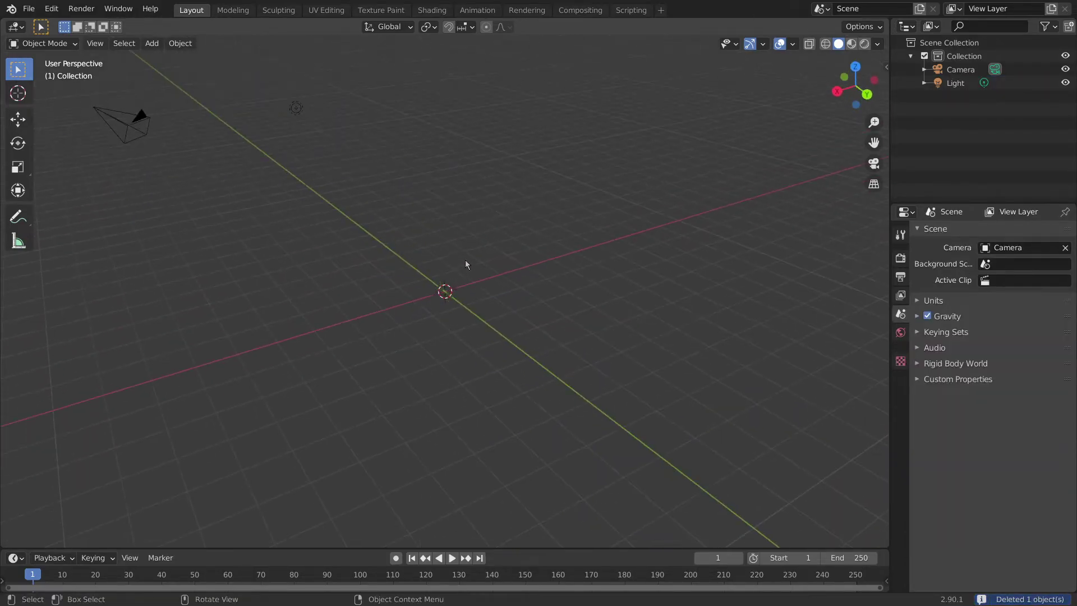
pyautogui.hotkey('shift', 'a')
pyautogui.moveTo(455, 280)
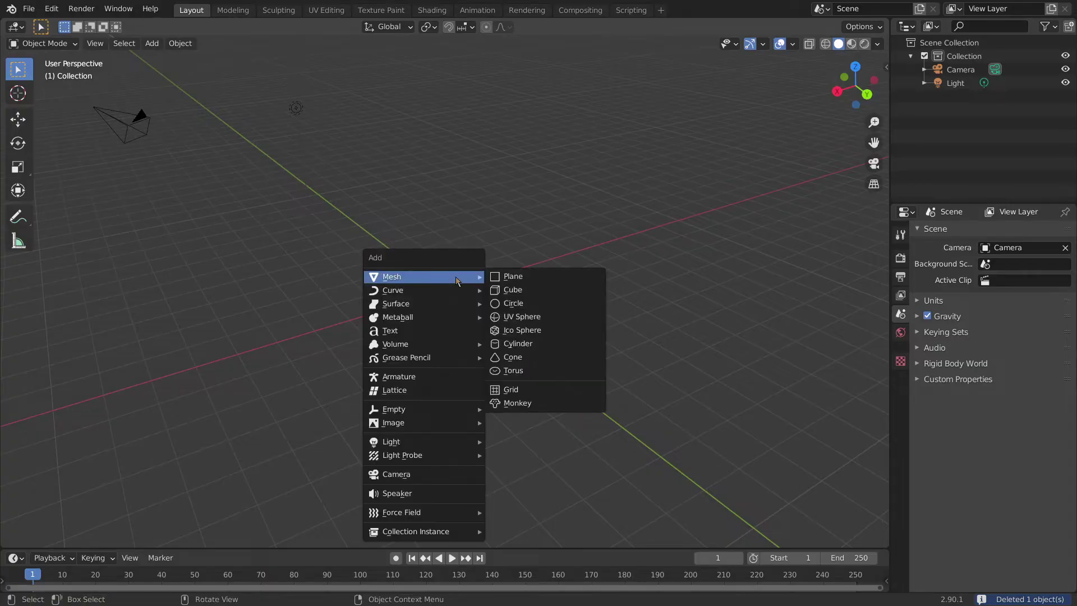
pyautogui.click(532, 308)
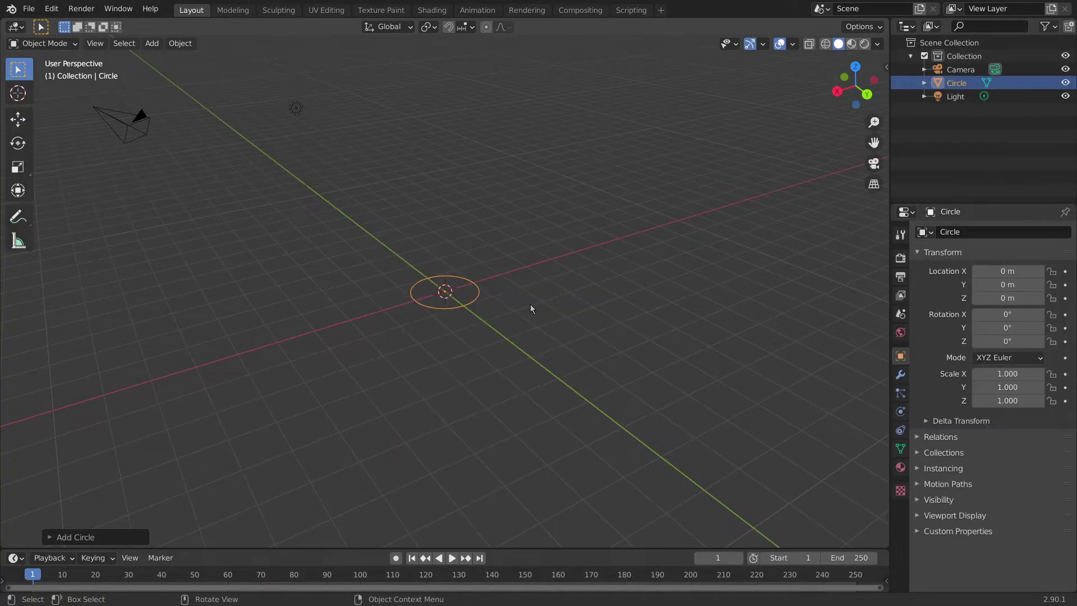
pyautogui.moveTo(520, 297); pyautogui.dragTo(518, 291, button='middle')
# Step: Orbit and zoom to inspect the circle from above and at a low angle
pyautogui.hotkey('shift', 'a')
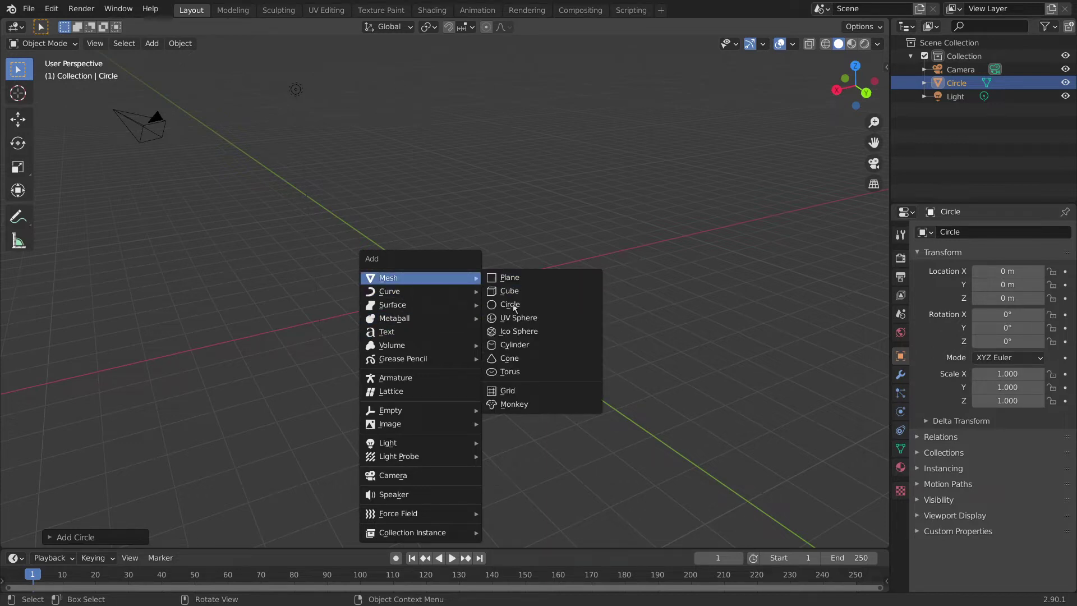
pyautogui.moveTo(689, 242); pyautogui.dragTo(565, 262, button='middle')
pyautogui.scroll(6, 479, 298)
pyautogui.moveTo(559, 381); pyautogui.dragTo(520, 292, button='middle')
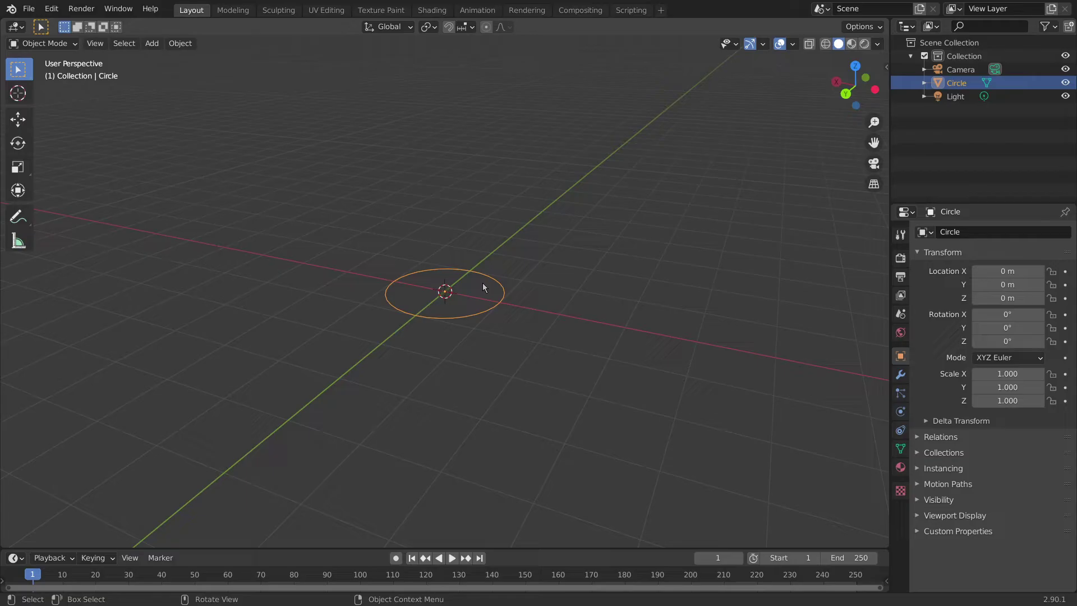
pyautogui.moveTo(482, 283); pyautogui.dragTo(533, 262, button='middle')
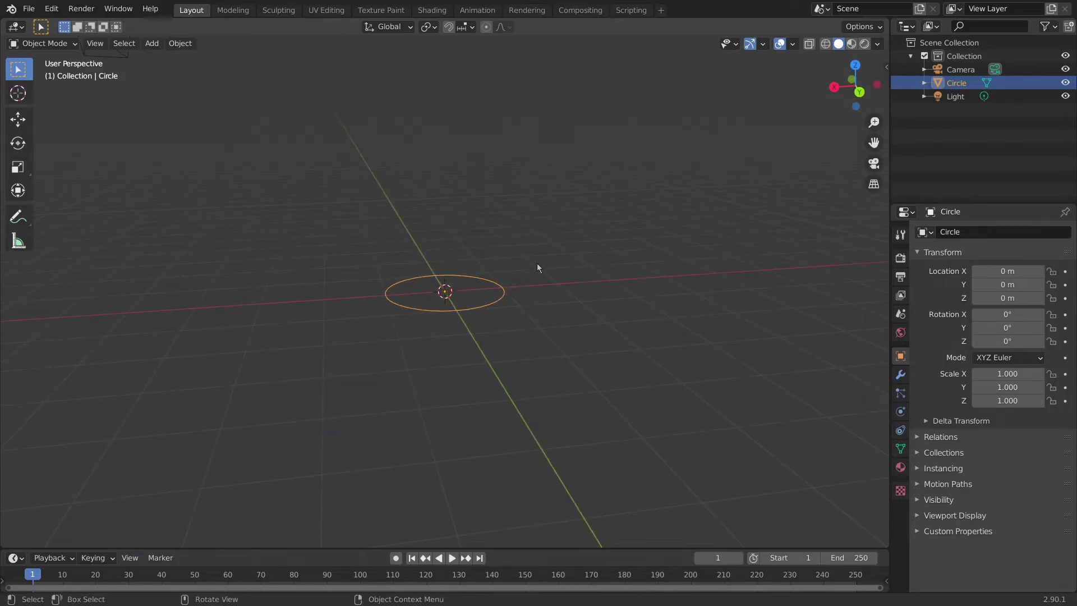
# Step: In Edit Mode, select all the circle's vertices and fill them into one face
pyautogui.press('Tab')
pyautogui.moveTo(572, 276); pyautogui.dragTo(522, 308, button='middle')
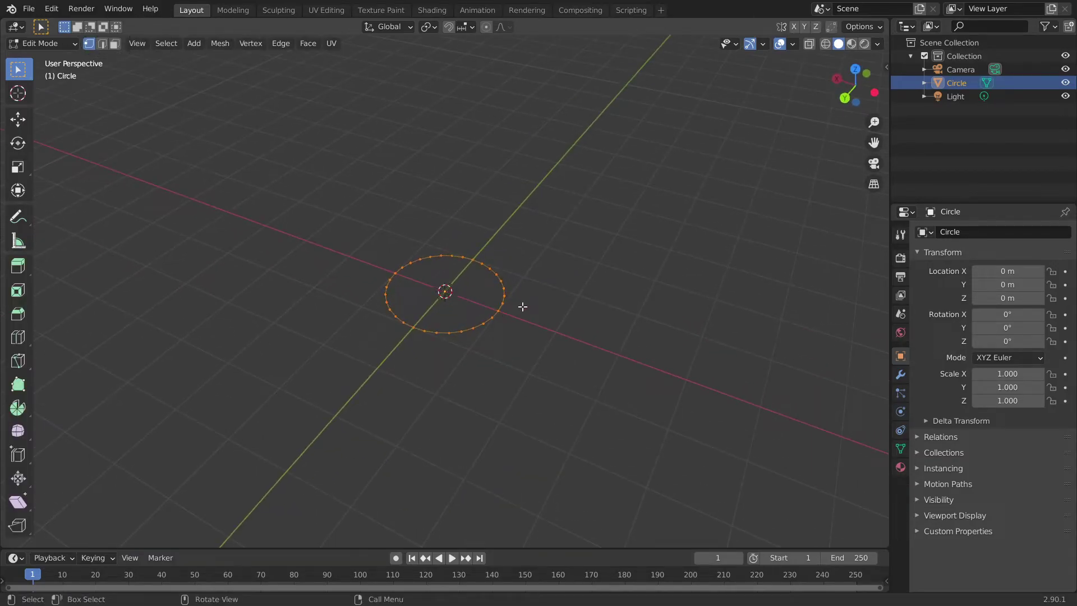
pyautogui.hotkey('alt', 'a')
pyautogui.moveTo(669, 191); pyautogui.dragTo(289, 379)
pyautogui.keyDown('ctrl'); pyautogui.moveTo(602, 197); pyautogui.dragTo(367, 354); pyautogui.keyUp('ctrl')
pyautogui.press('a')
pyautogui.moveTo(546, 247); pyautogui.dragTo(520, 261, button='middle')
pyautogui.press('f')
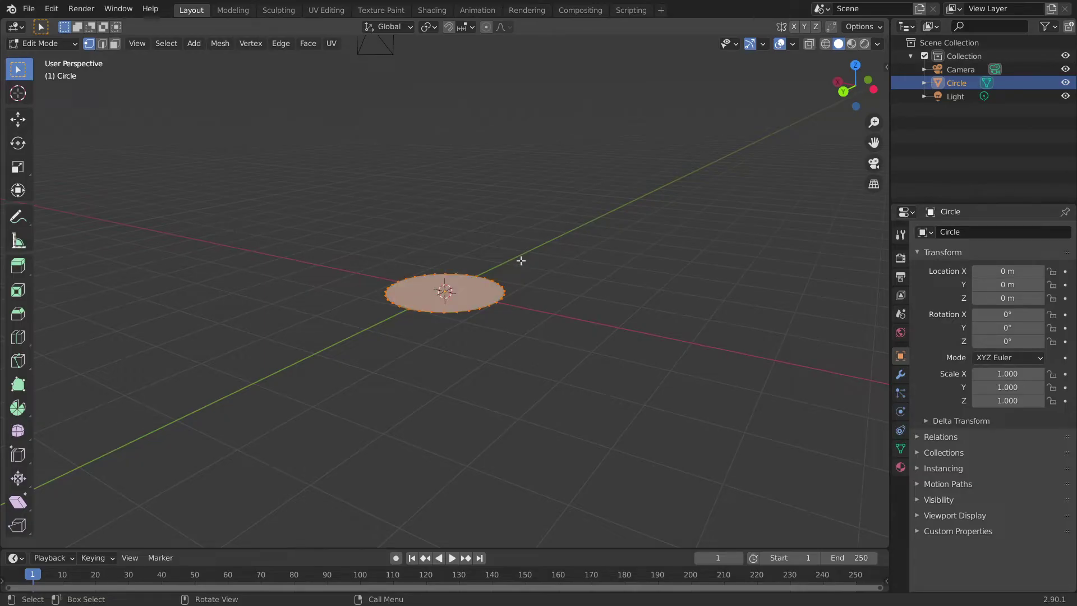
pyautogui.press('Tab')
pyautogui.moveTo(570, 260); pyautogui.dragTo(529, 240, button='middle')
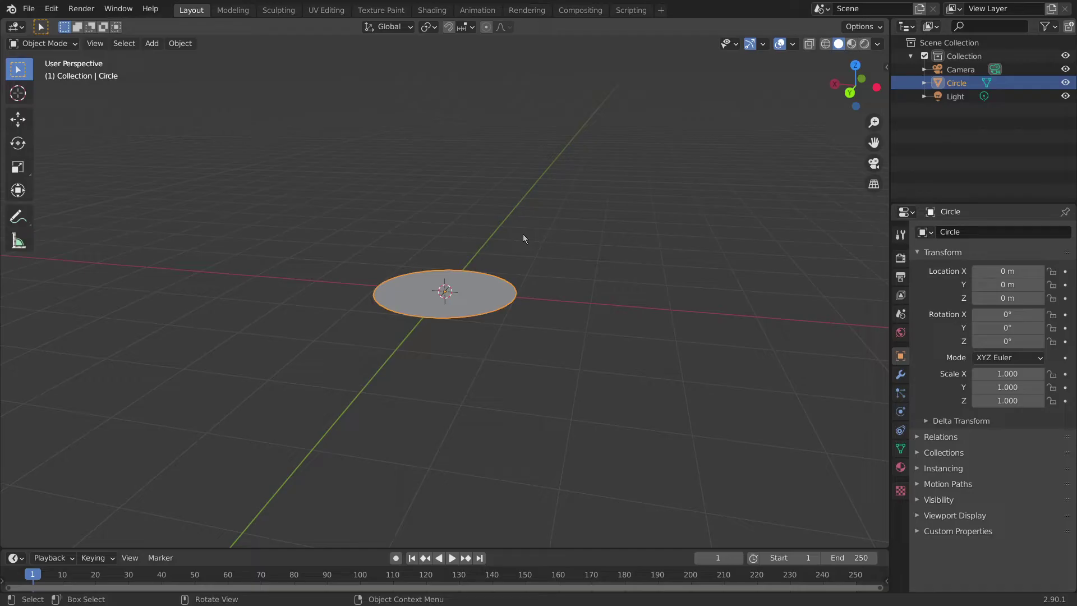
# Step: Apply Quick Smoke to the disc, creating a Smoke Domain box around it
pyautogui.click(180, 43)
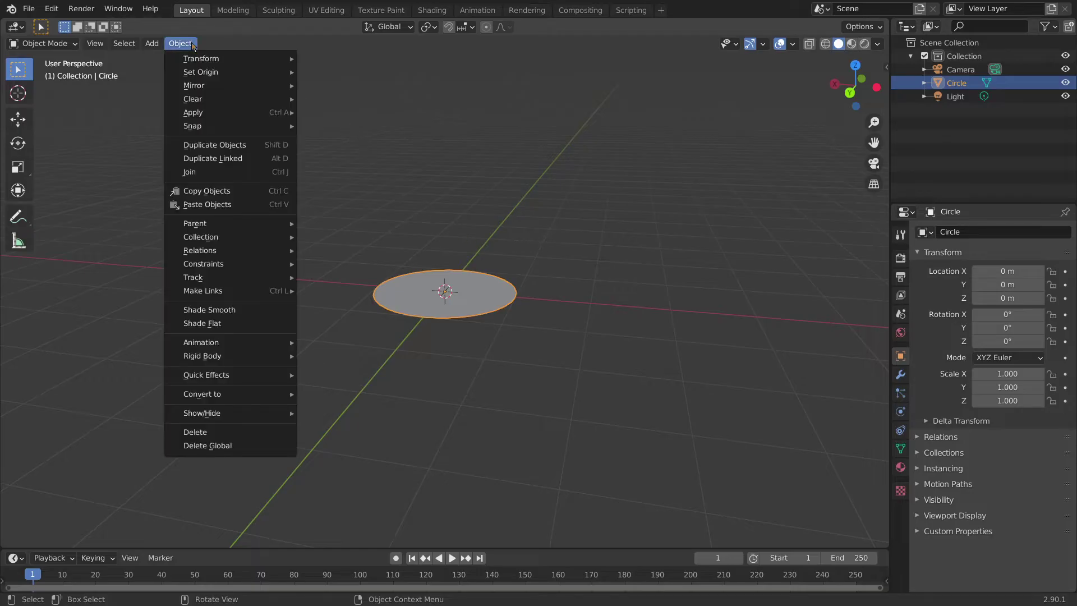
pyautogui.moveTo(267, 382)
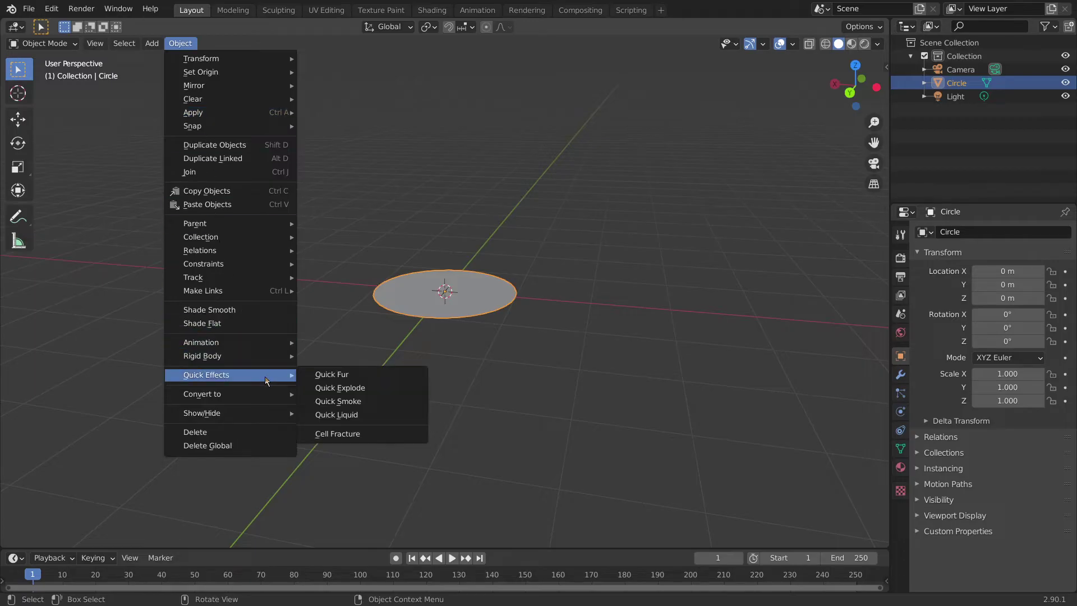
pyautogui.click(376, 408)
pyautogui.moveTo(613, 356); pyautogui.dragTo(510, 344, button='middle')
pyautogui.scroll(-3, 538, 336)
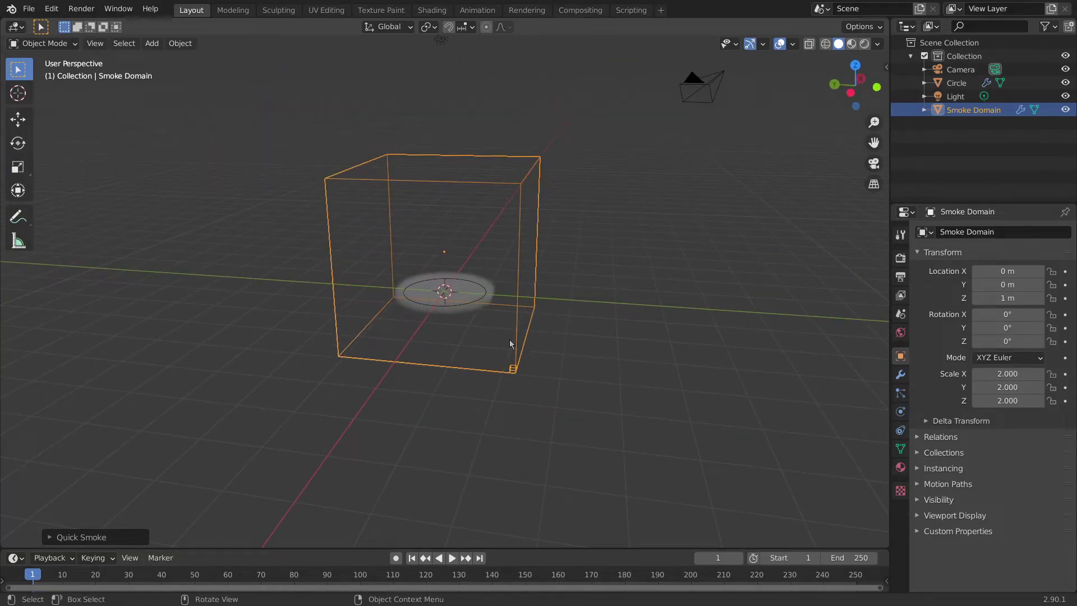
# Step: Select the circle emitter and the Smoke Domain in turn to inspect them
pyautogui.click(478, 304)
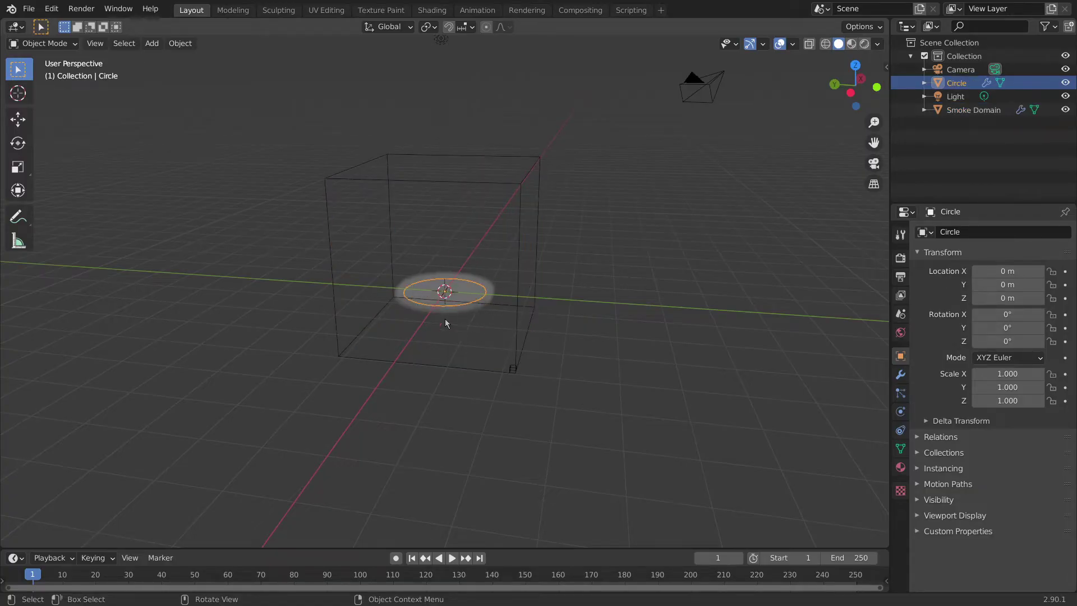
pyautogui.click(522, 185)
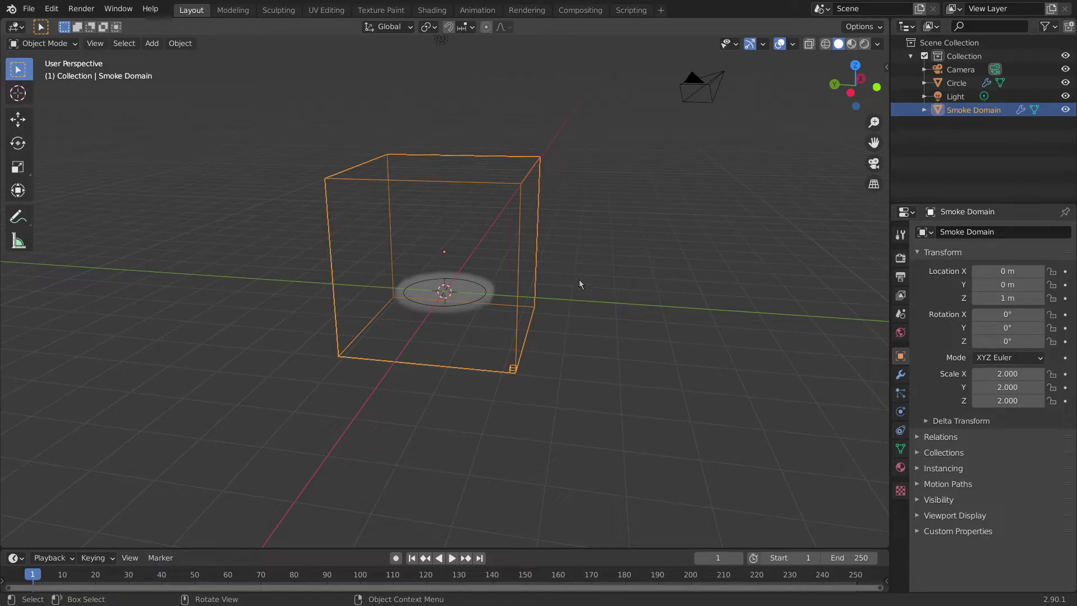
pyautogui.click(477, 287)
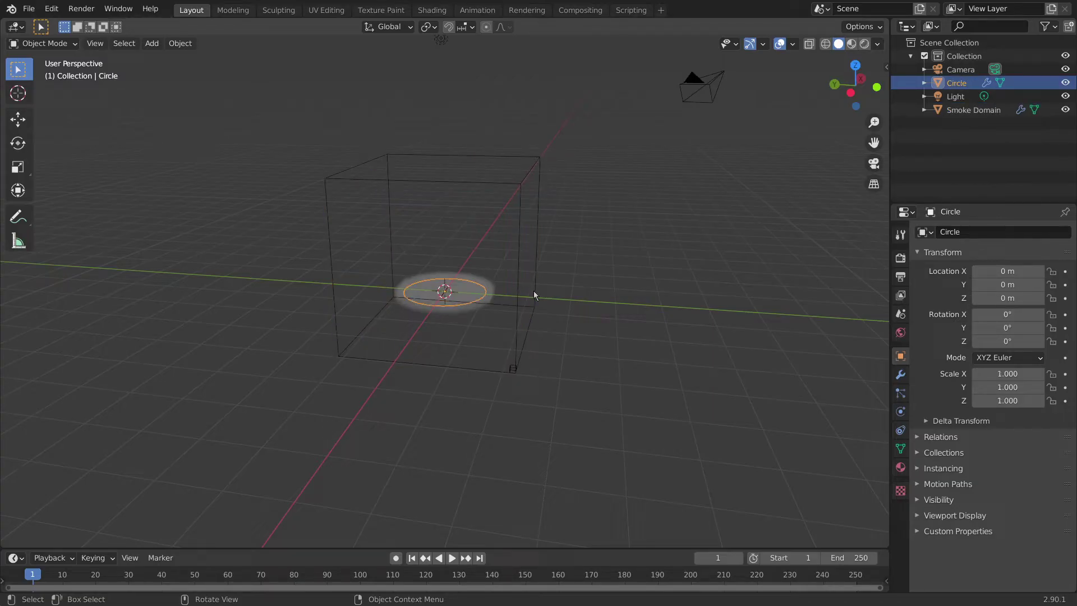
pyautogui.click(621, 258)
pyautogui.moveTo(623, 294); pyautogui.dragTo(432, 310, button='middle')
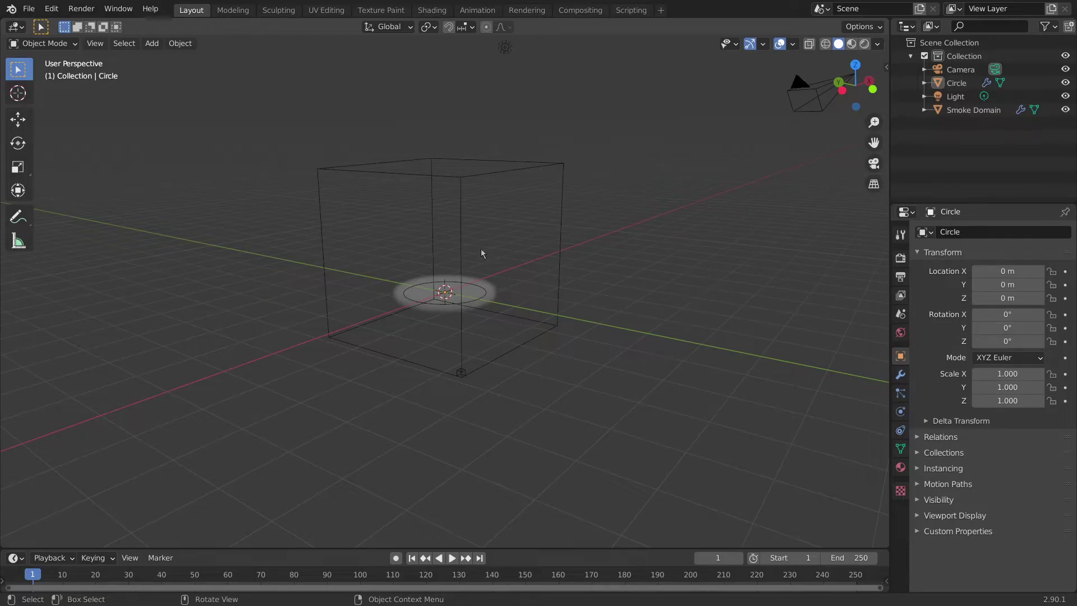
# Step: Set the Circle's fluid Flow Type to Fire in its Physics properties
pyautogui.click(487, 297)
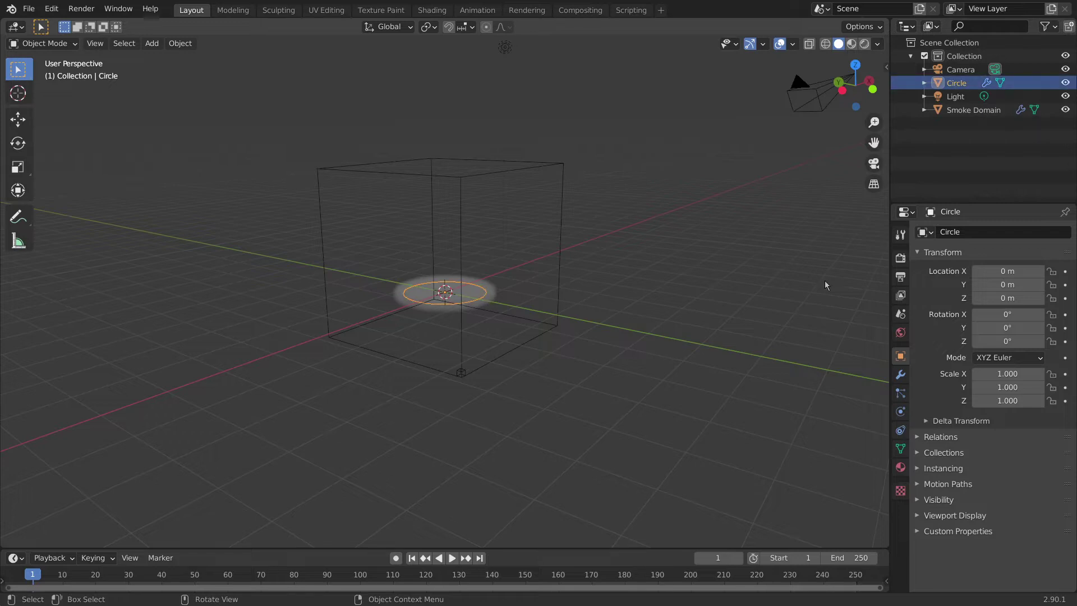
pyautogui.click(902, 412)
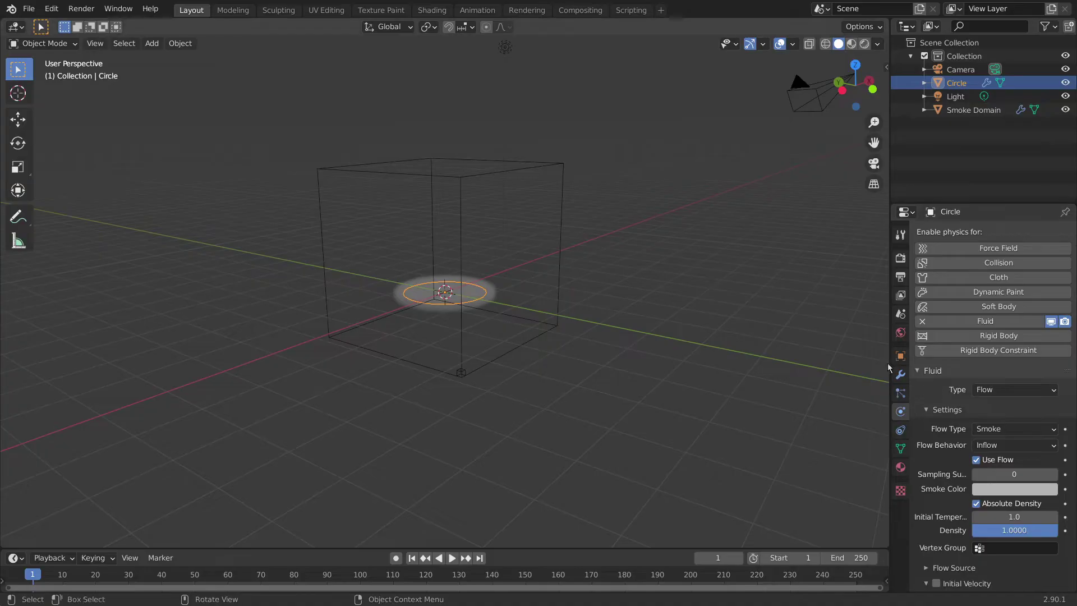
pyautogui.moveTo(891, 372); pyautogui.dragTo(819, 373)
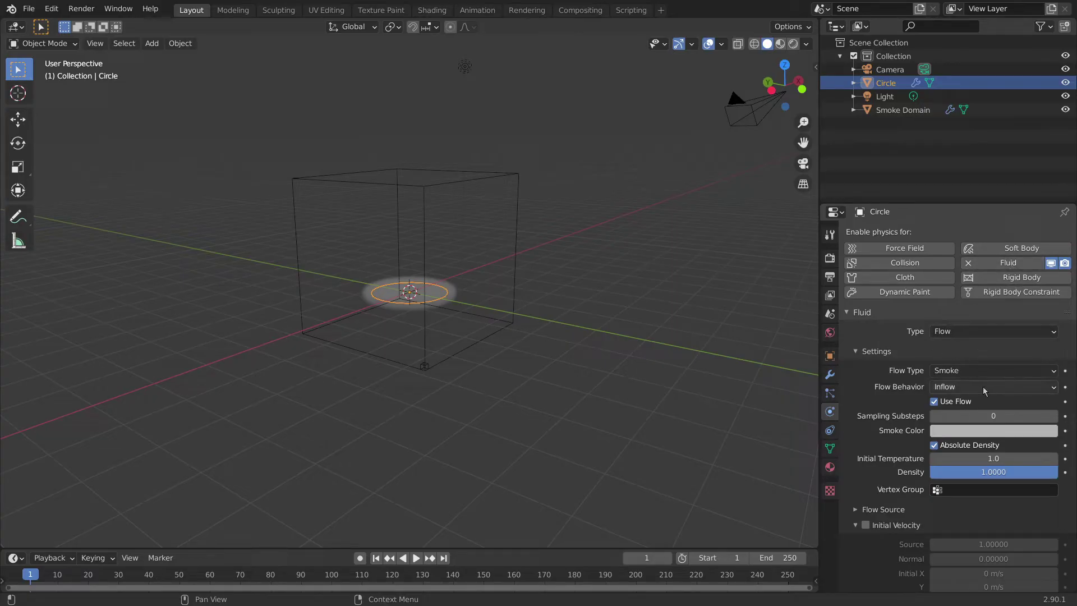
pyautogui.click(1003, 371)
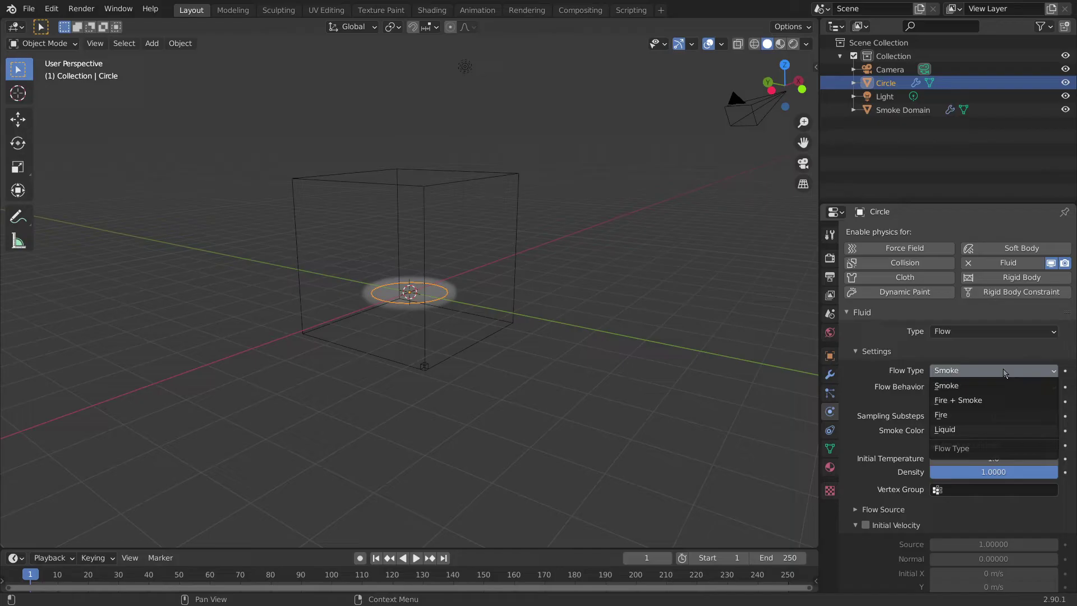
pyautogui.click(984, 418)
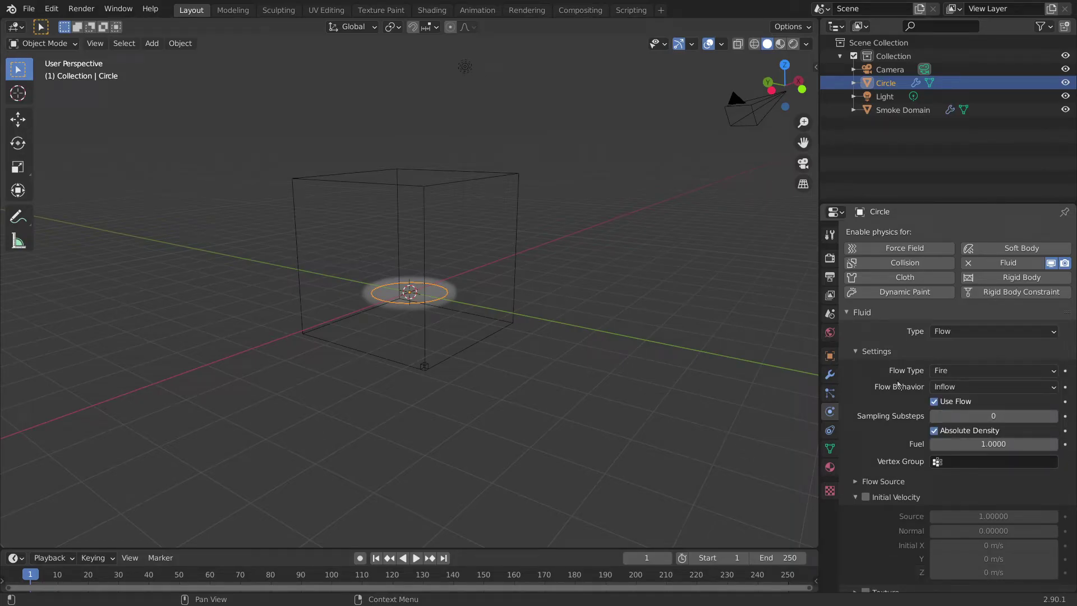
pyautogui.scroll(-1, 898, 386)
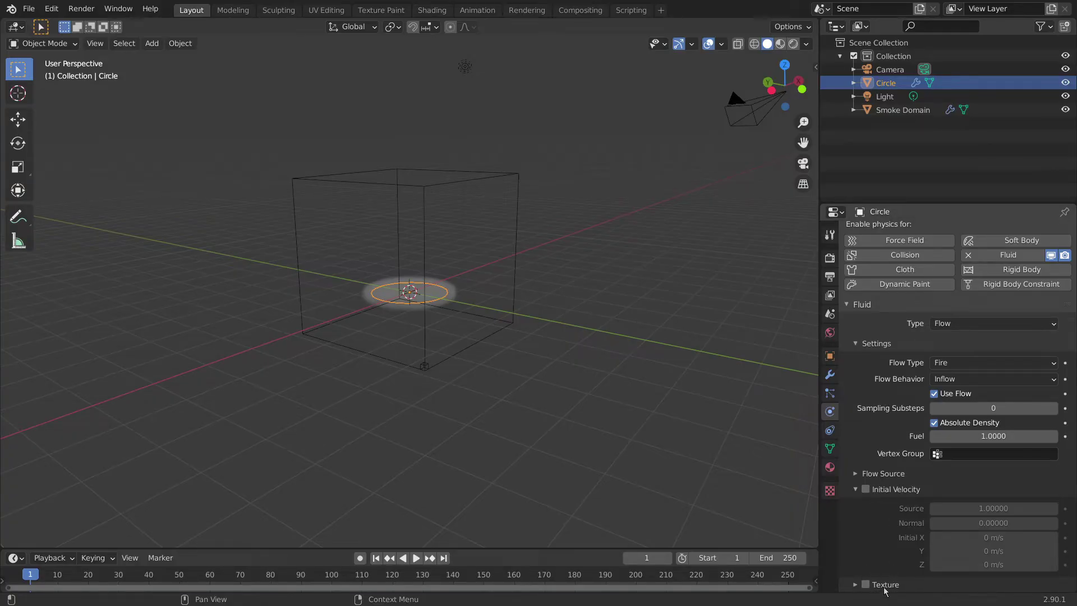
pyautogui.scroll(-3, 898, 583)
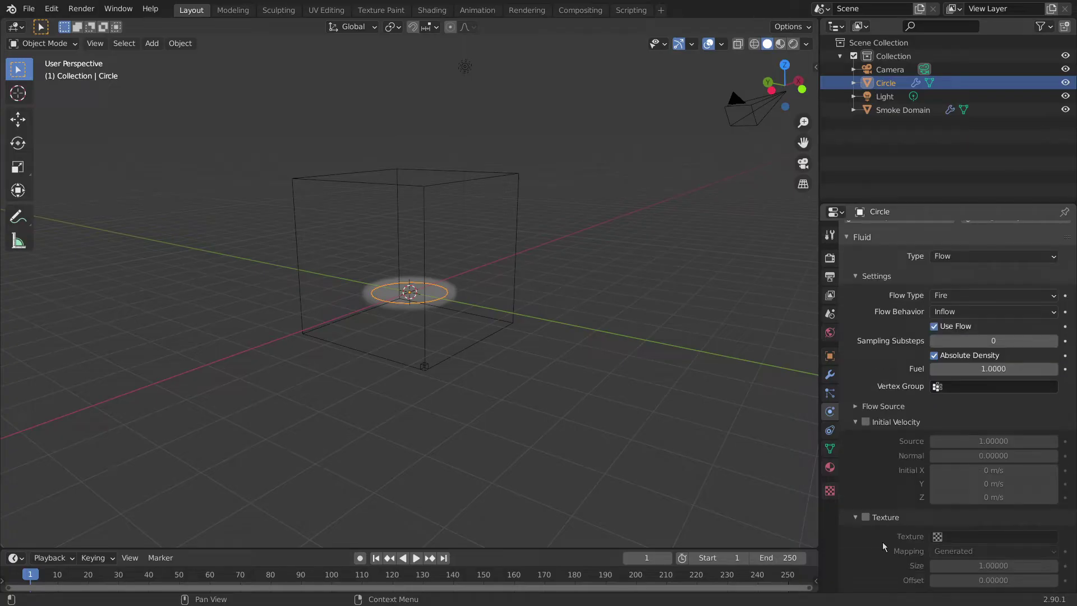
pyautogui.moveTo(491, 304); pyautogui.dragTo(393, 279, button='middle')
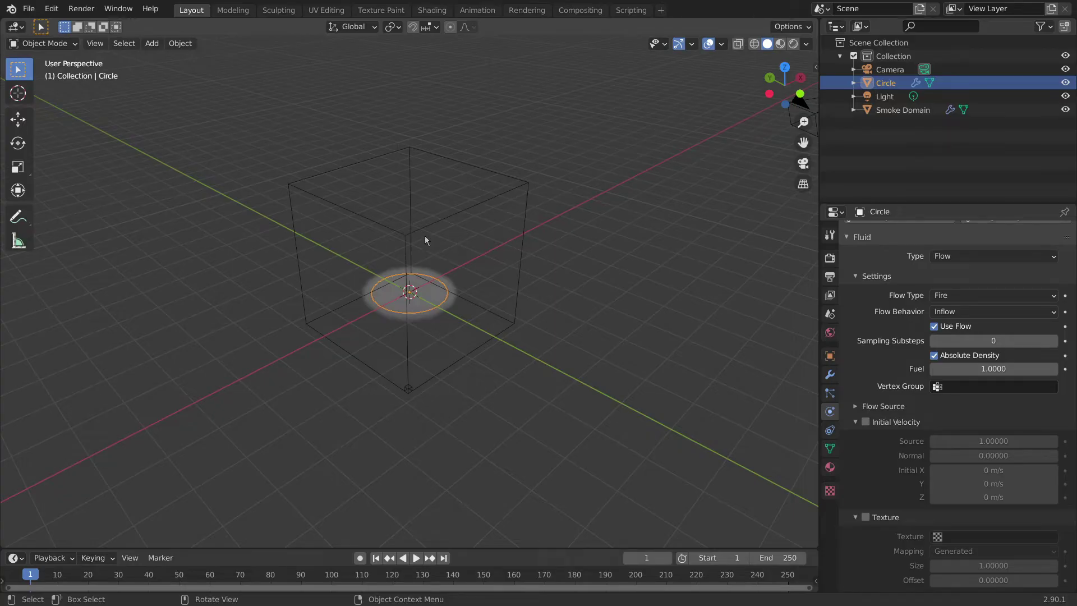
# Step: Enable a texture on the fire flow and create a new Clouds texture
pyautogui.click(867, 519)
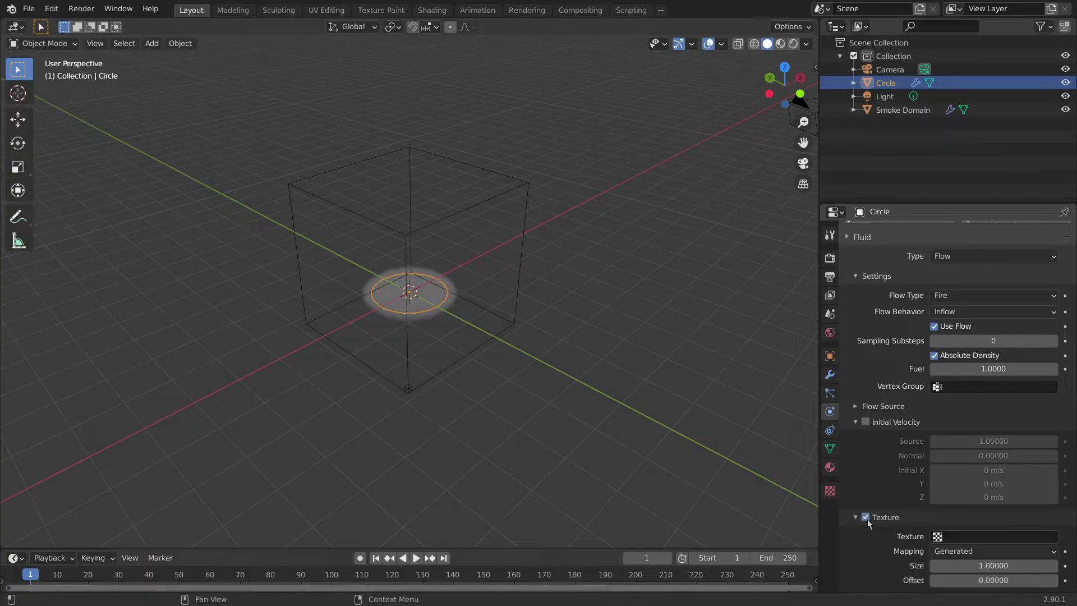
pyautogui.click(970, 537)
pyautogui.press('Escape')
pyautogui.click(829, 491)
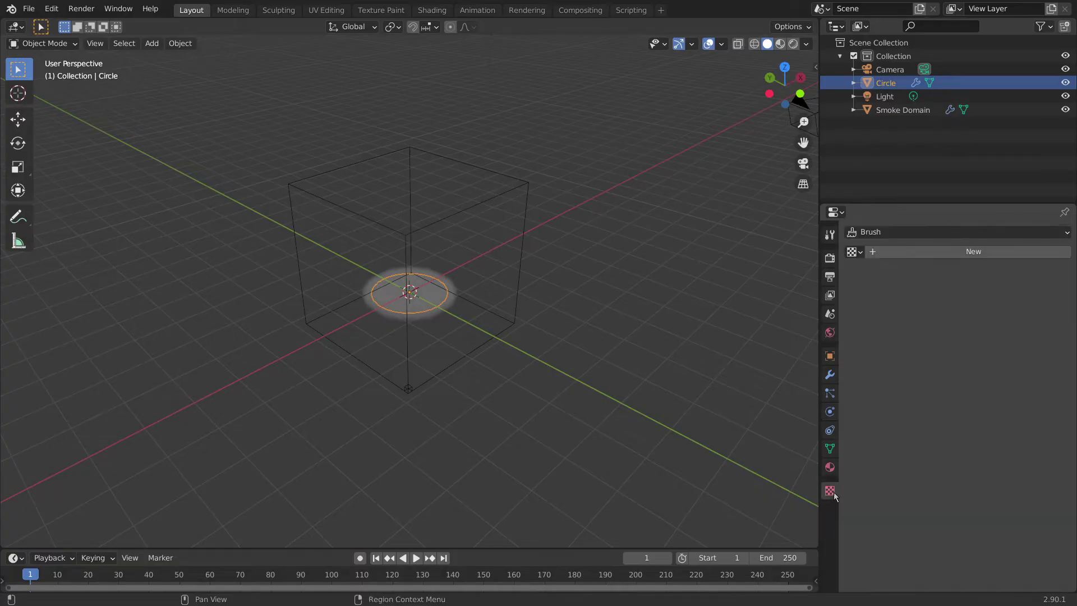
pyautogui.click(923, 251)
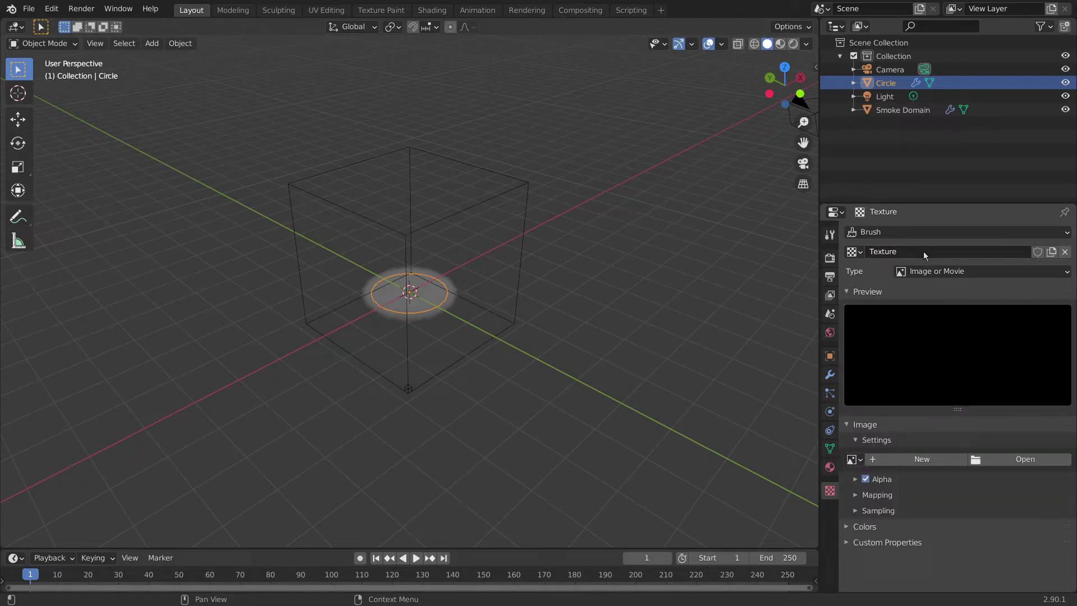
pyautogui.click(934, 271)
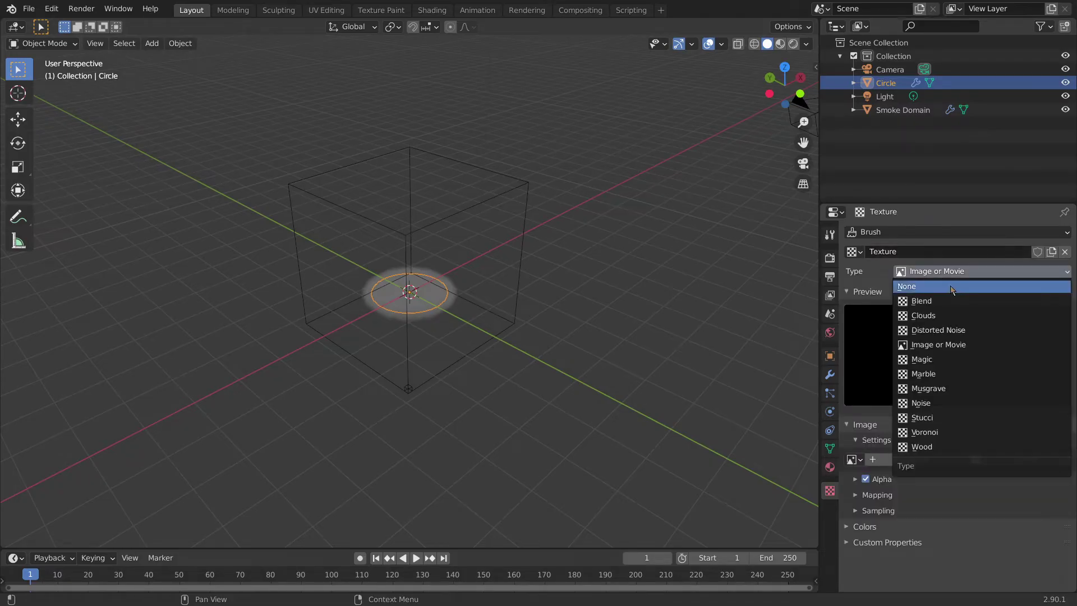
pyautogui.click(925, 315)
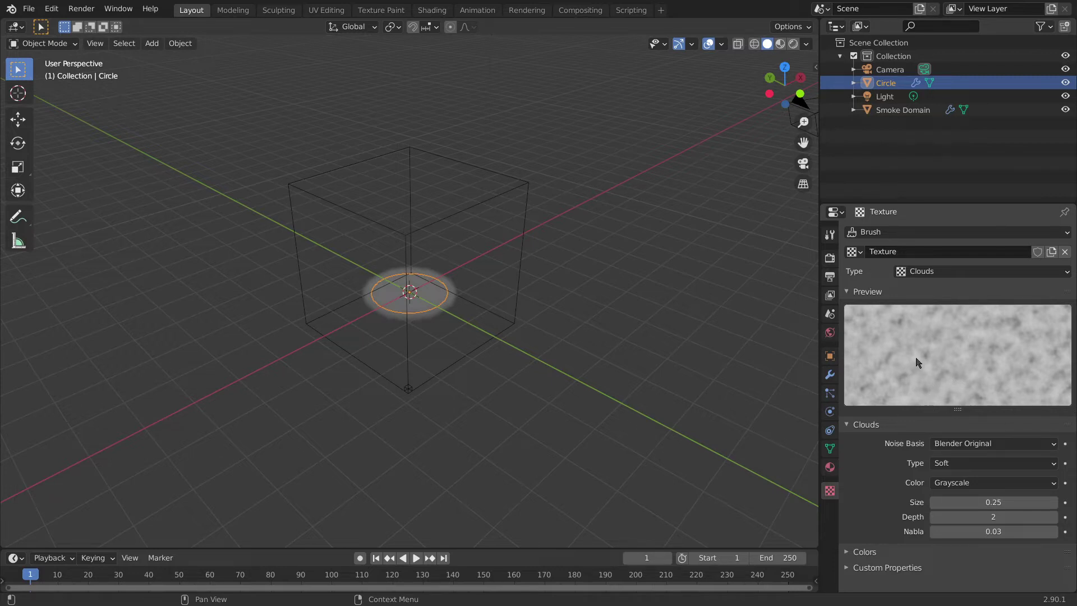
# Step: Raise the Clouds texture contrast to 5.0 and lower its size to 0.11
pyautogui.click(898, 554)
pyautogui.scroll(-1, 893, 533)
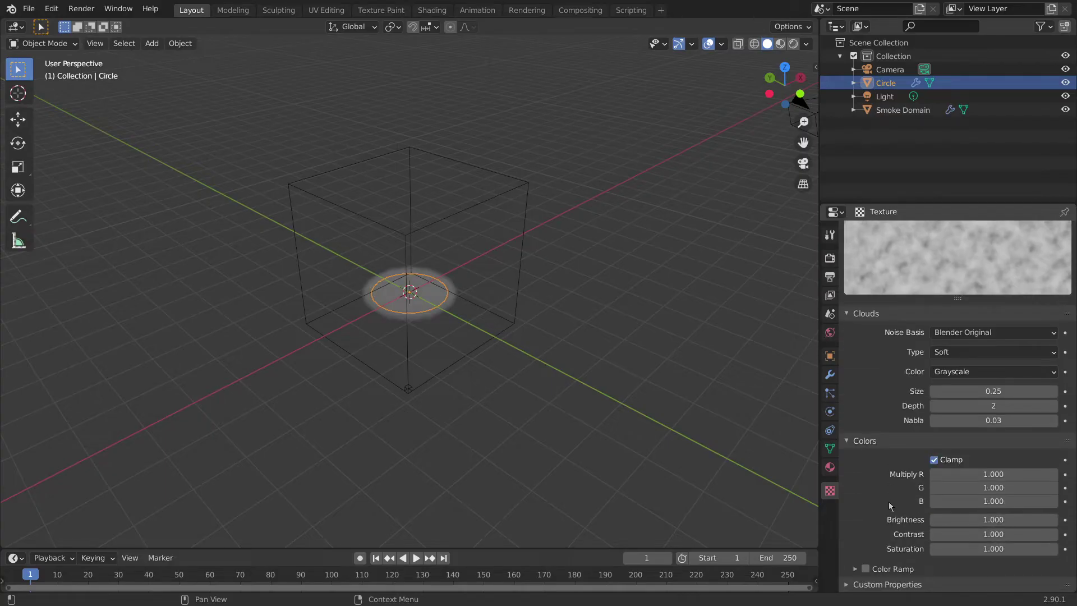
pyautogui.moveTo(976, 534)
pyautogui.mouseDown()
pyautogui.moveTo(1044, 534)
pyautogui.moveTo(993, 534)
pyautogui.mouseUp()
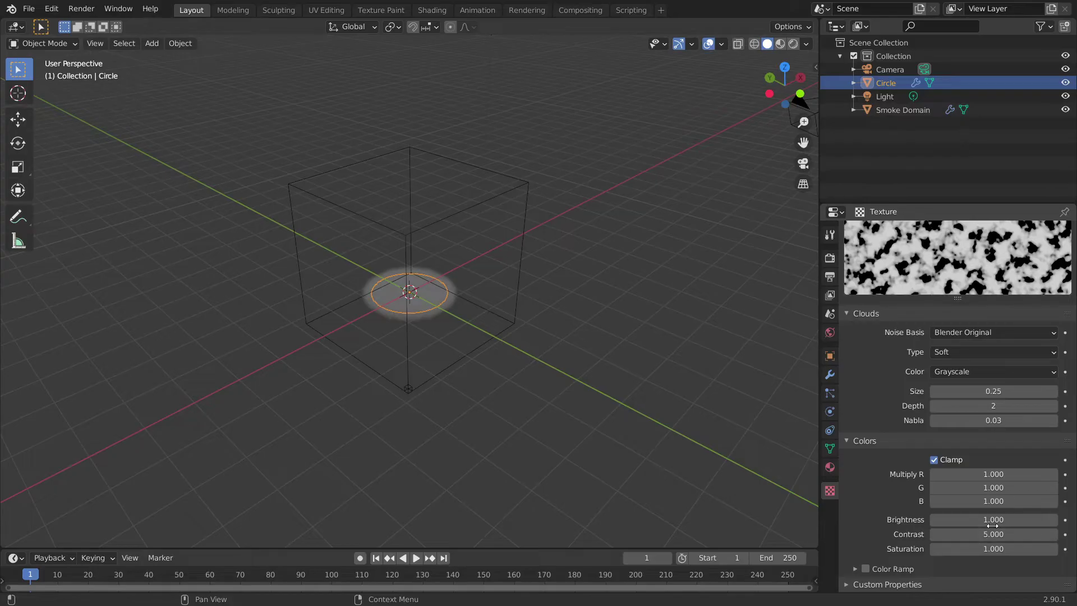
pyautogui.scroll(4, 870, 419)
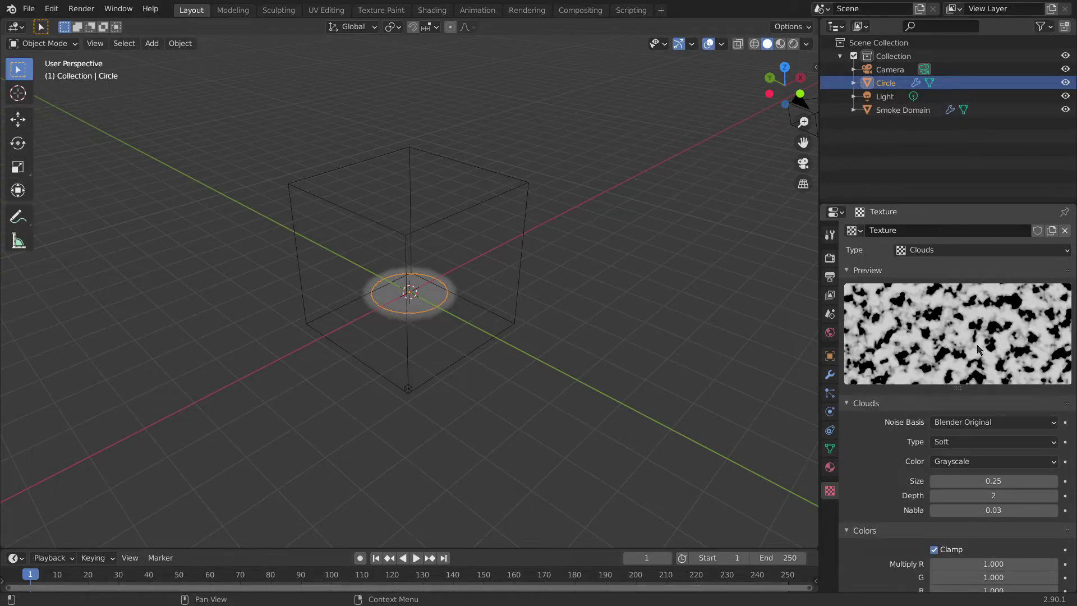
pyautogui.scroll(-1, 965, 346)
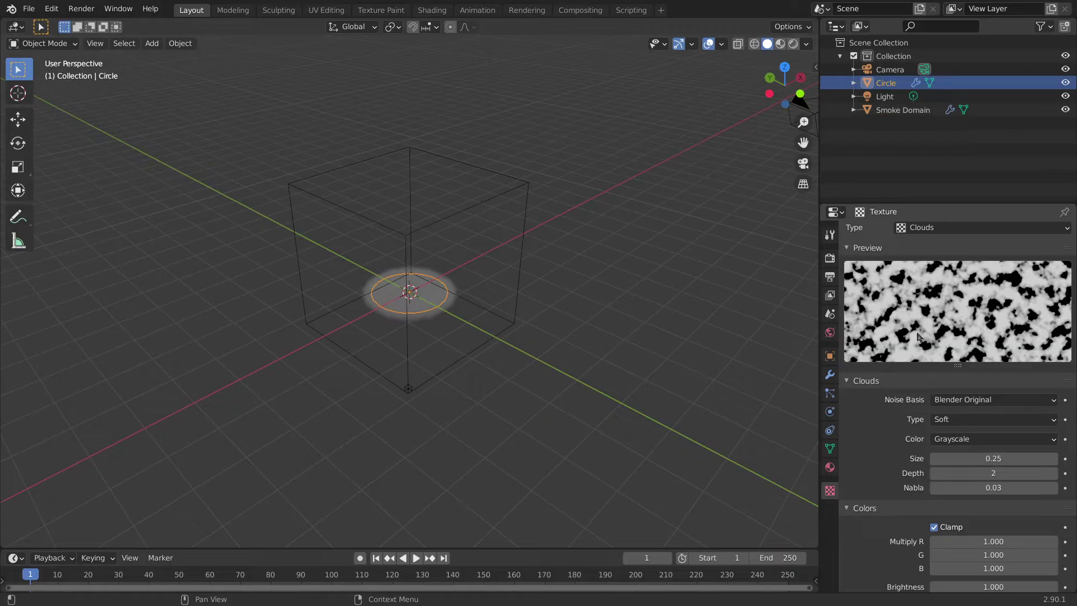
pyautogui.moveTo(994, 455); pyautogui.dragTo(978, 456)
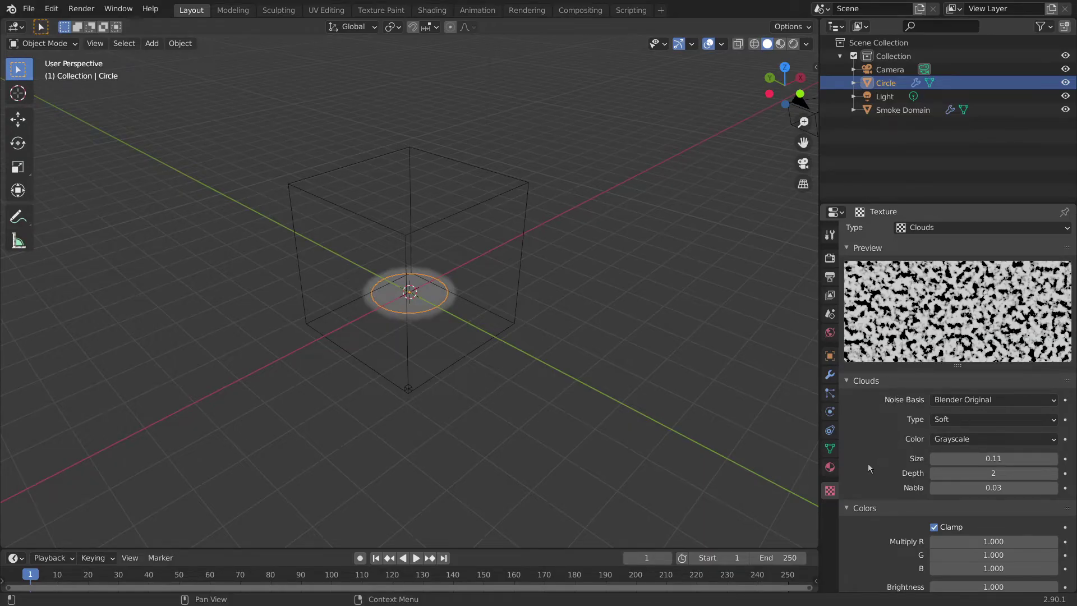
pyautogui.scroll(-3, 869, 452)
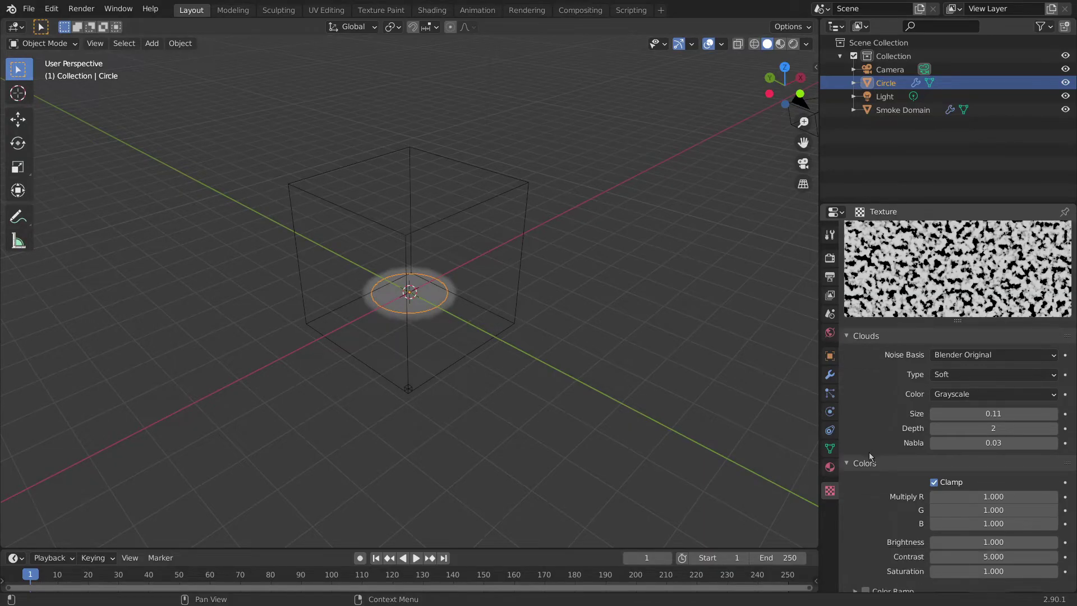
# Step: Assign the clouds texture 'Texture' to the Circle's fire flow settings
pyautogui.click(829, 414)
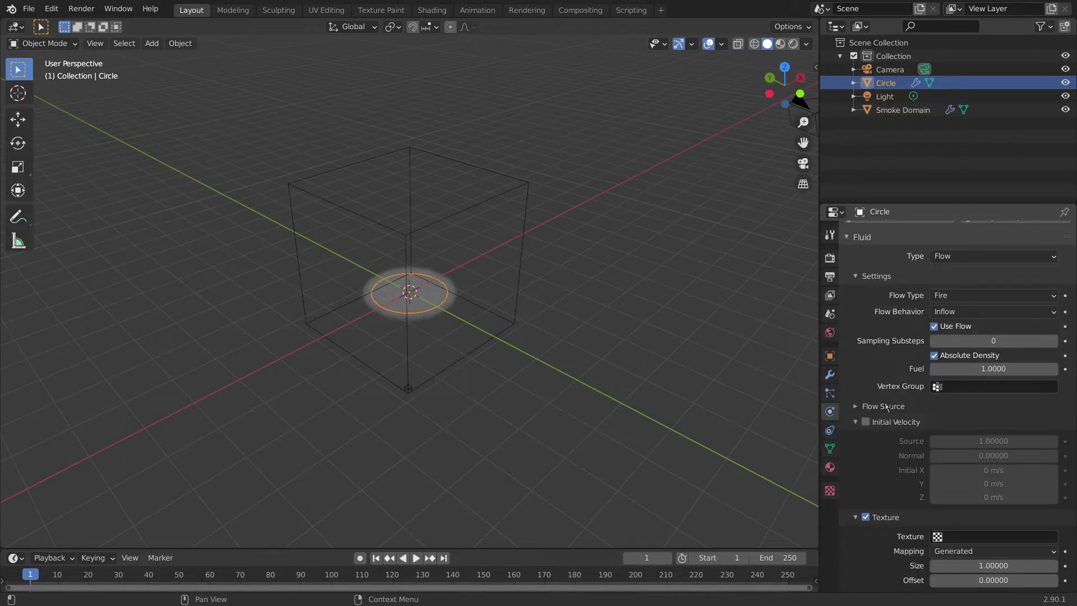
pyautogui.click(973, 531)
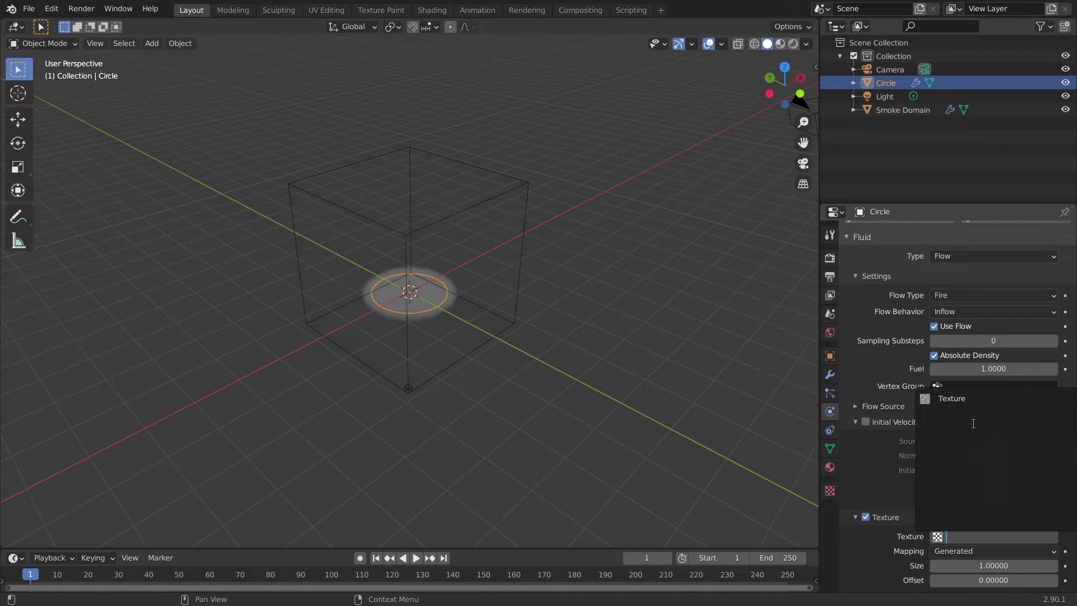
pyautogui.click(970, 398)
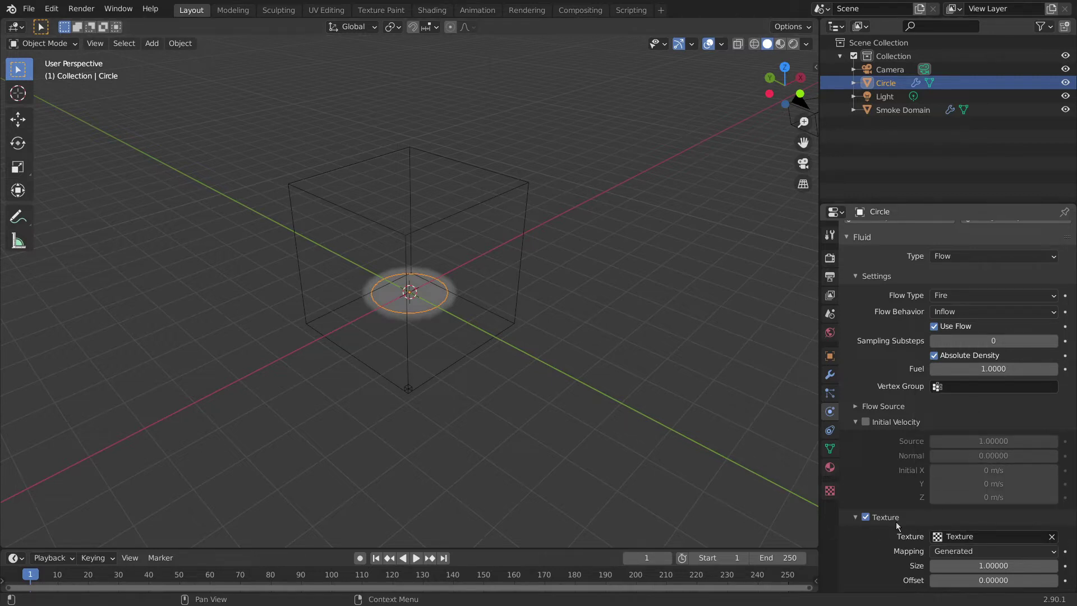
pyautogui.scroll(3, 897, 518)
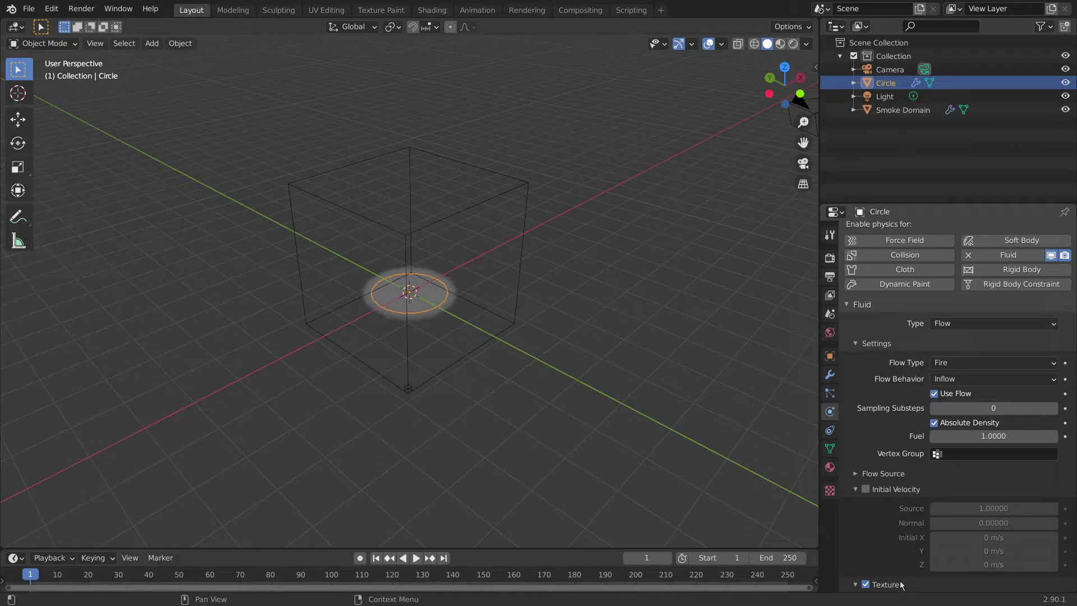
pyautogui.scroll(-3, 901, 585)
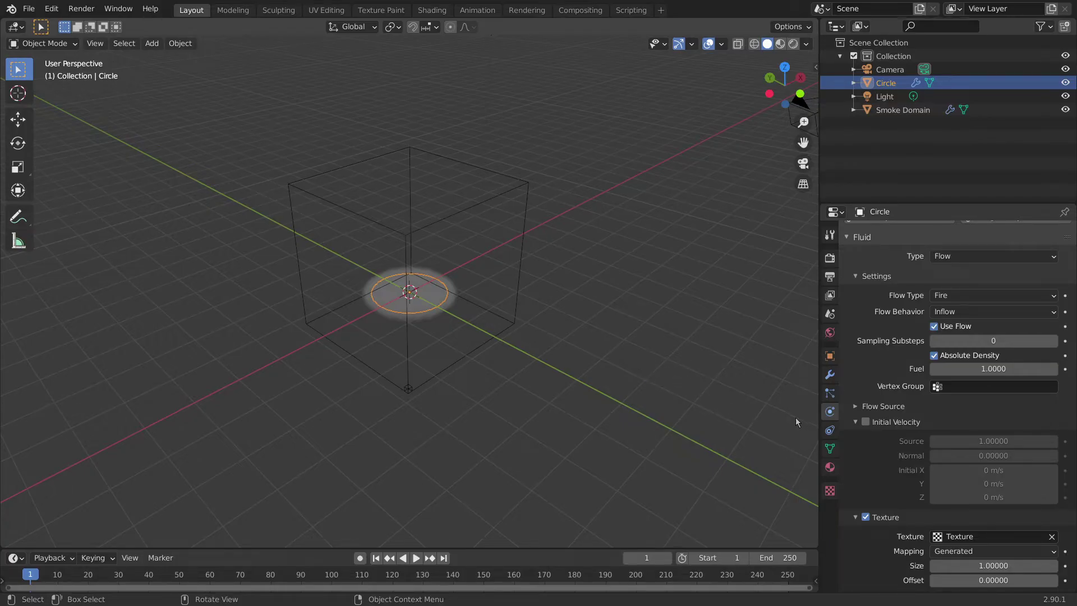
pyautogui.moveTo(811, 425); pyautogui.dragTo(653, 300, button='middle')
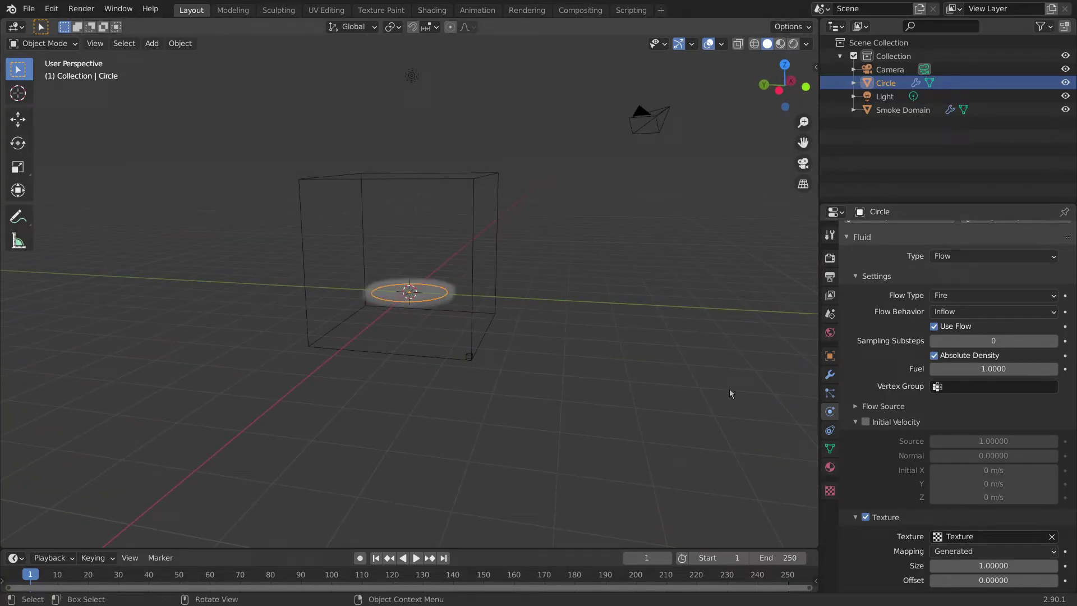
# Step: Select the Smoke Domain and set its Resolution Divisions to 64
pyautogui.click(494, 173)
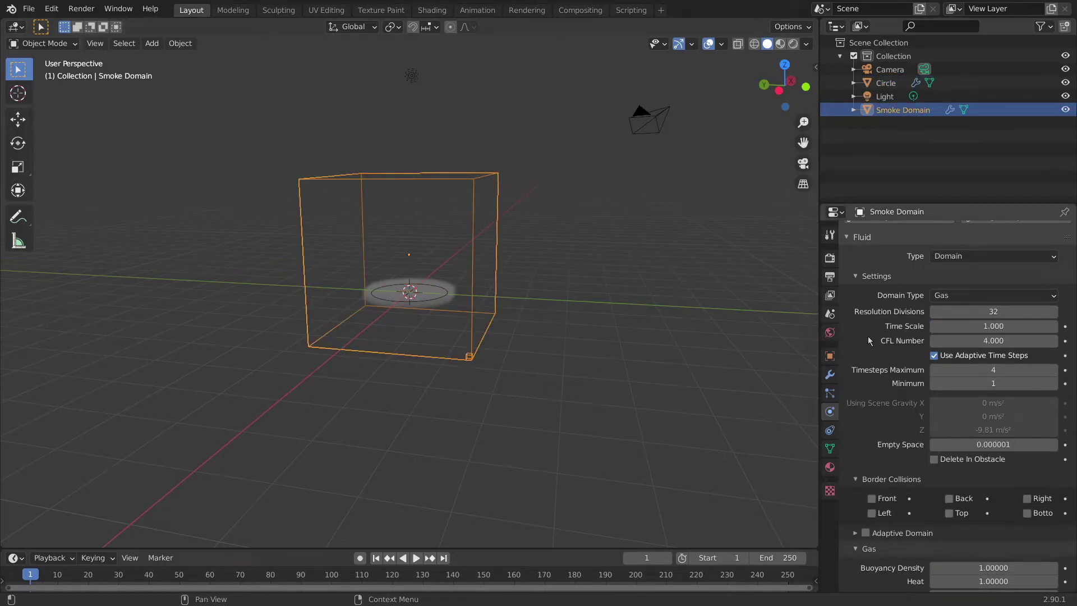
pyautogui.scroll(3, 870, 335)
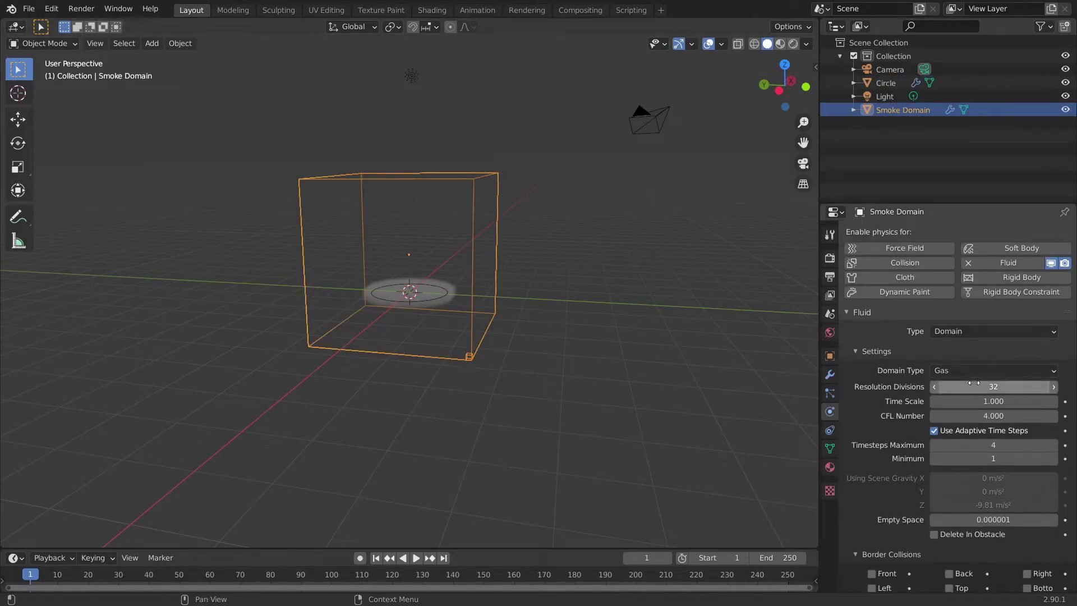
pyautogui.click(1006, 381)
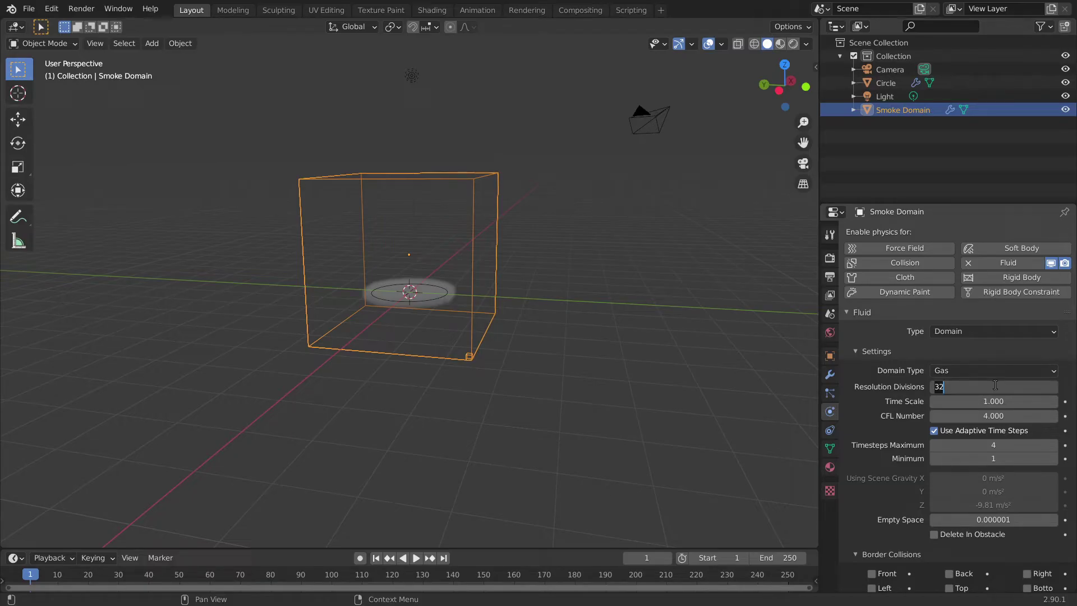
pyautogui.write('64')
pyautogui.press('Return')
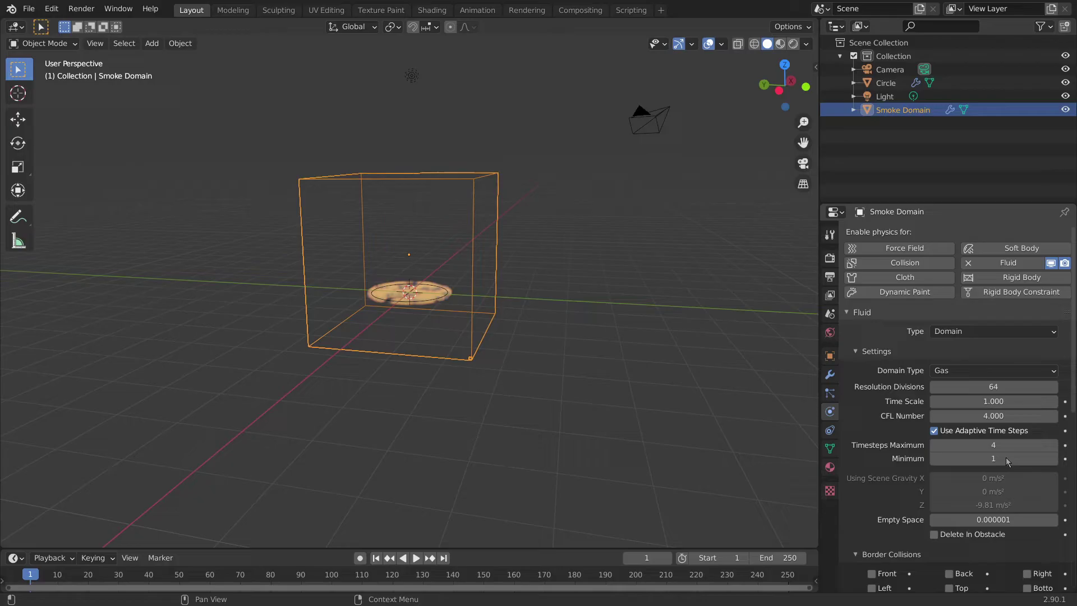
# Step: Collapse Border Collisions and enable Adaptive Domain on the Smoke Domain
pyautogui.scroll(-10, 1041, 404)
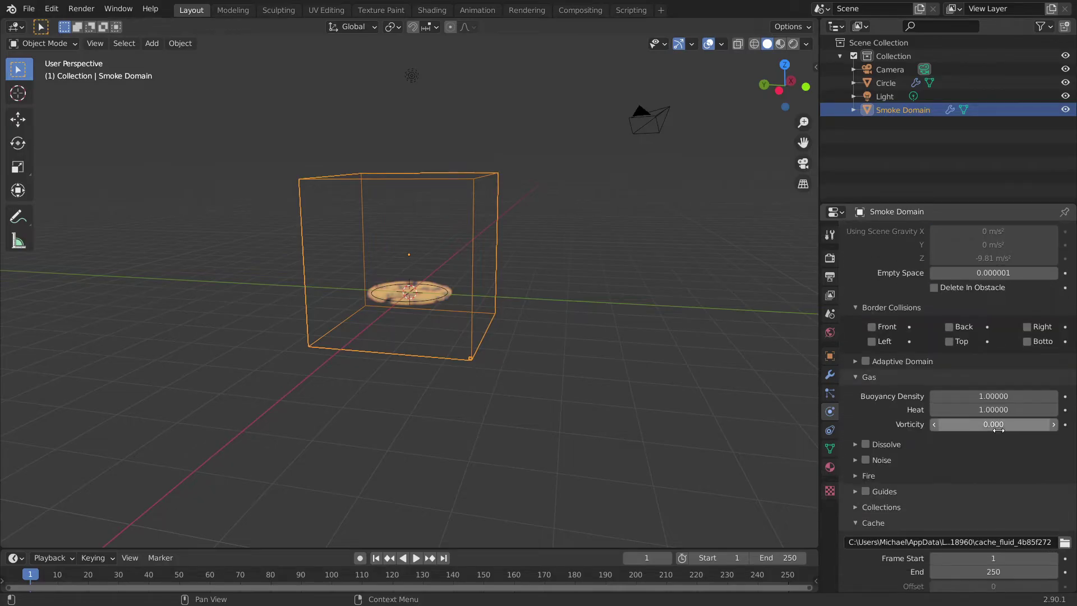
pyautogui.click(926, 308)
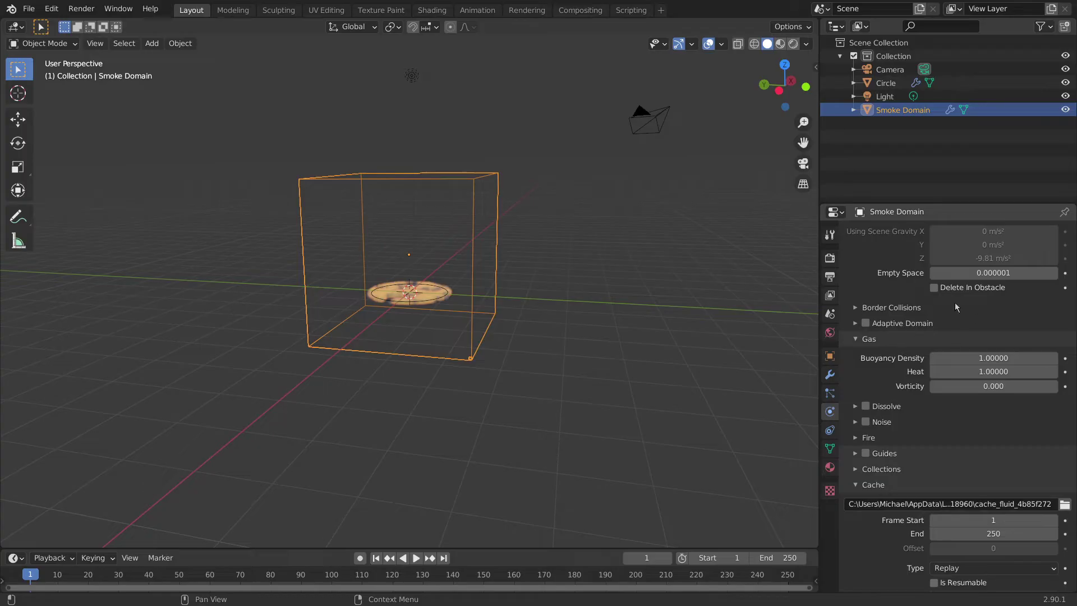
pyautogui.click(931, 324)
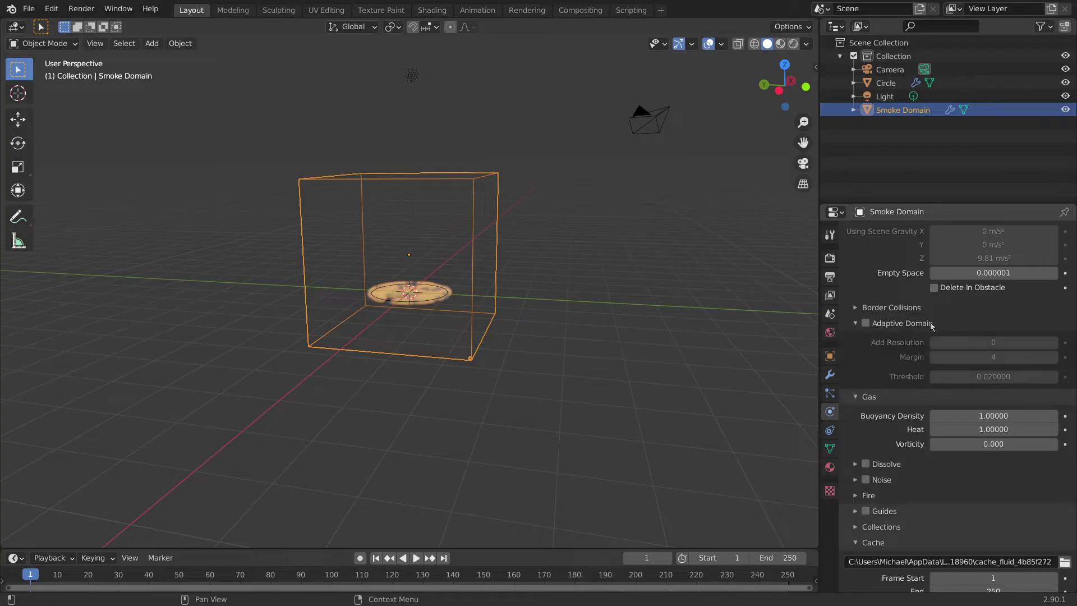
pyautogui.click(866, 323)
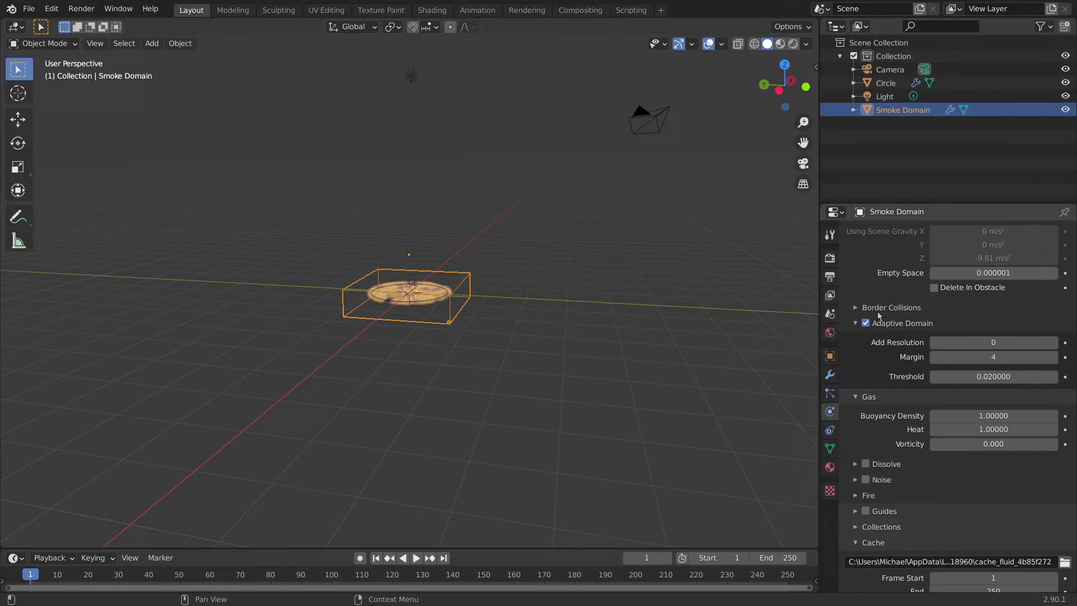
# Step: Set the domain's Fire vorticity to 1.5 and reaction speed to 0.8
pyautogui.scroll(-2, 934, 387)
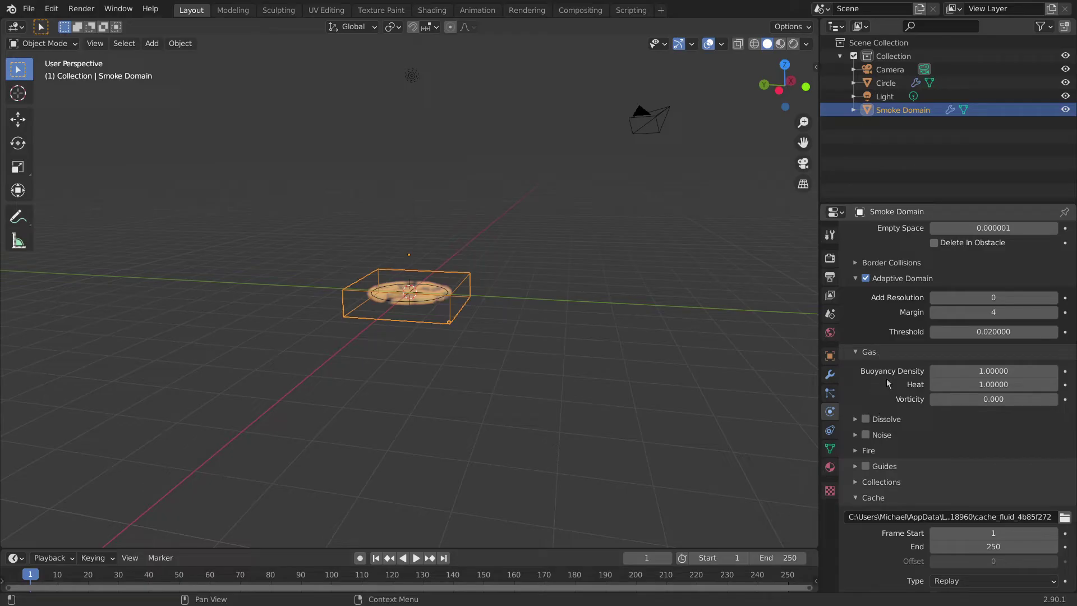
pyautogui.scroll(-3, 887, 380)
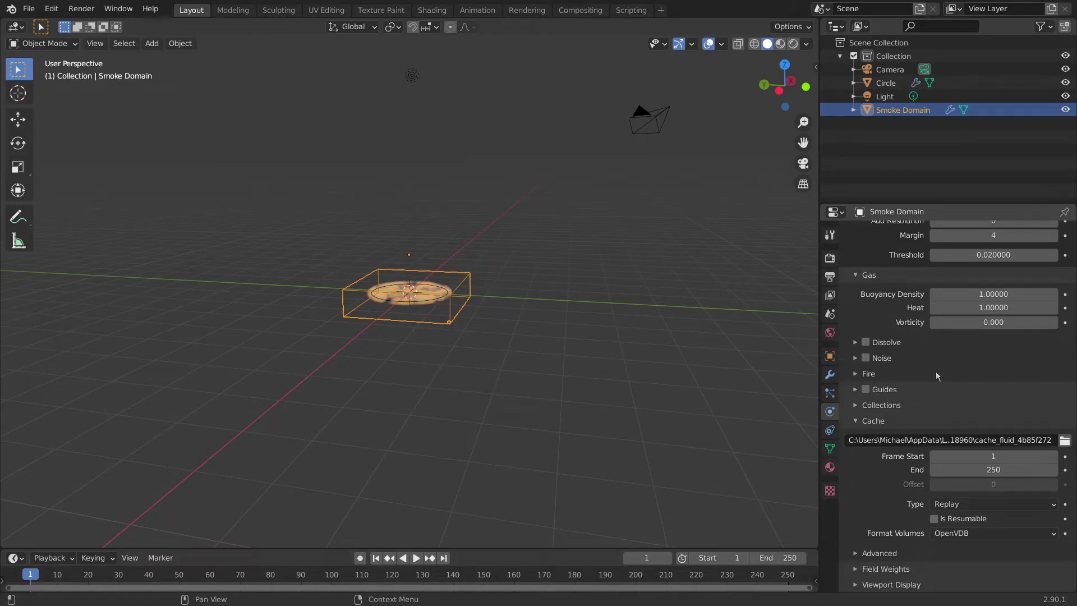
pyautogui.click(886, 374)
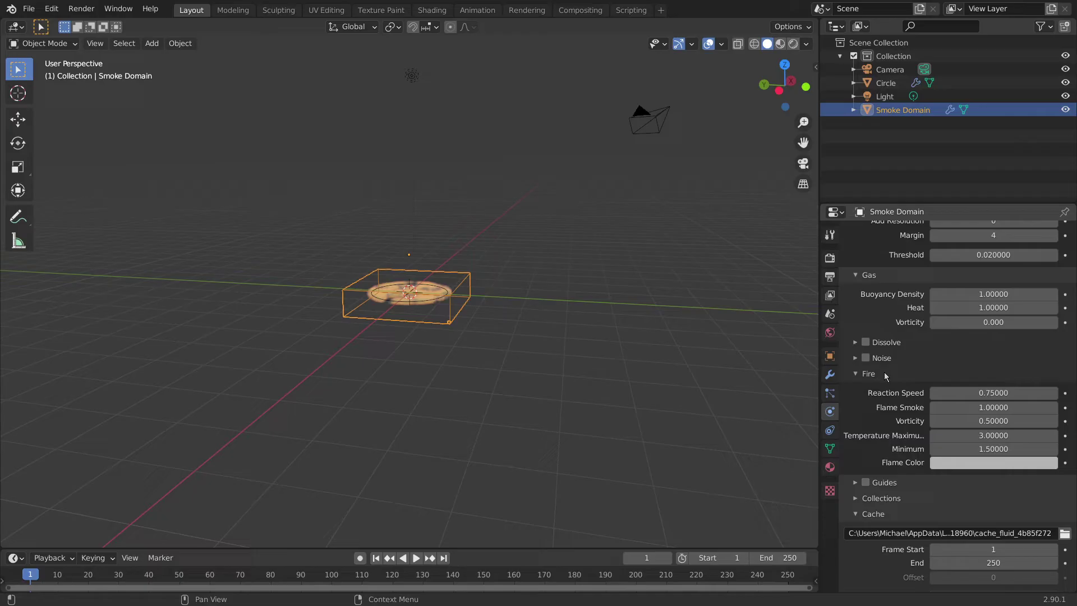
pyautogui.scroll(-3, 888, 375)
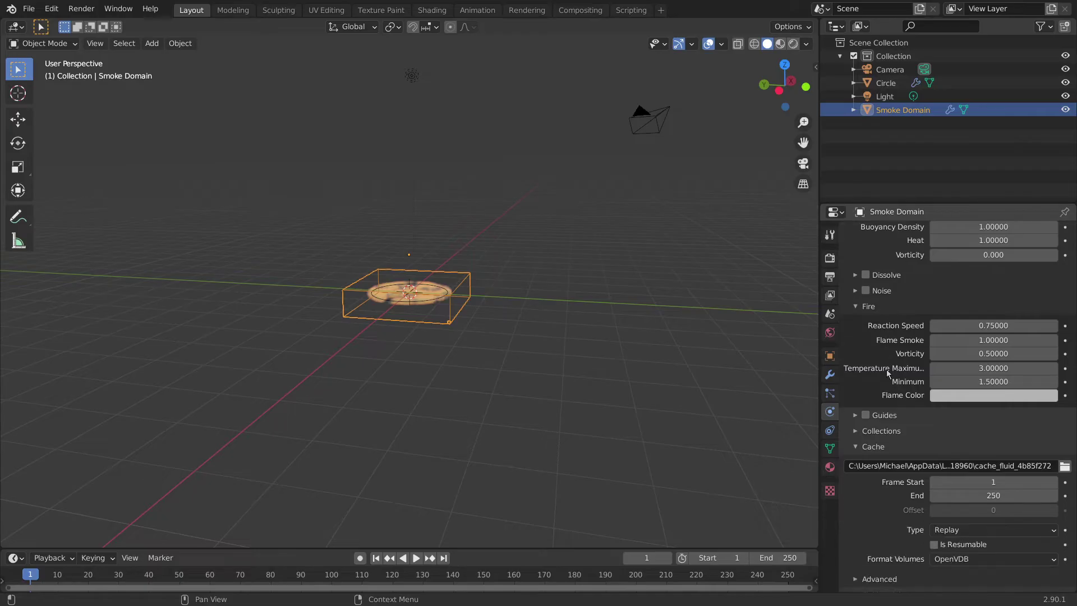
pyautogui.click(991, 352)
pyautogui.write('1.5')
pyautogui.press('Return')
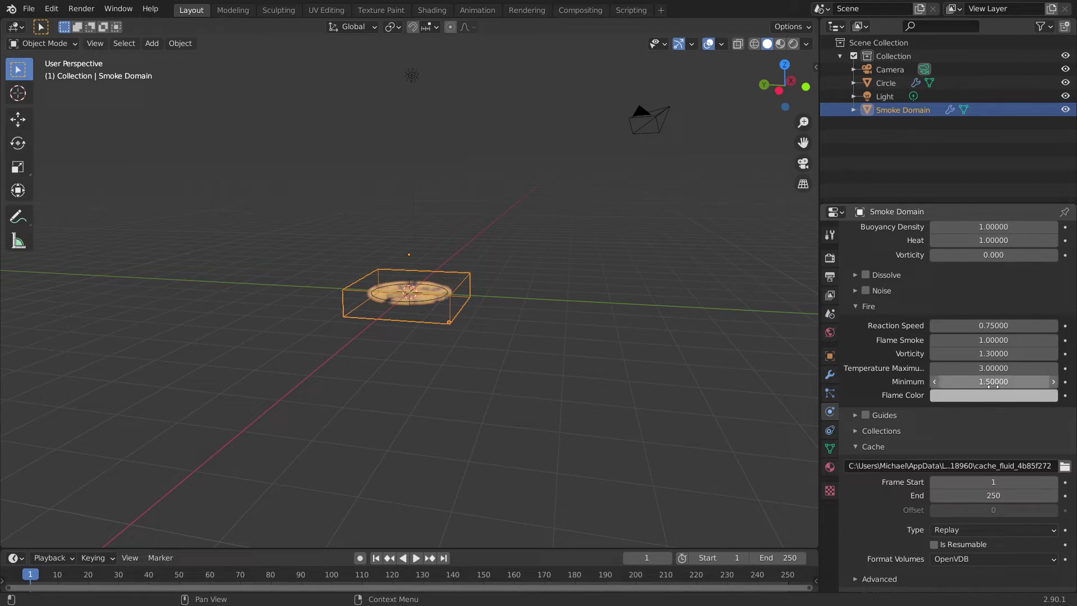
pyautogui.click(1012, 325)
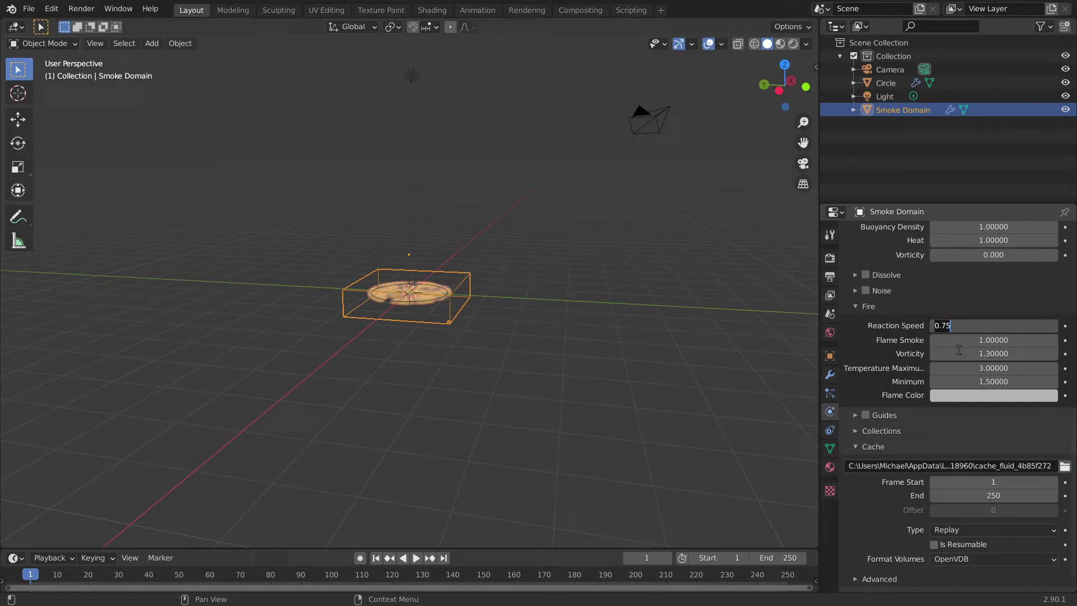
pyautogui.write('0.8')
pyautogui.press('Return')
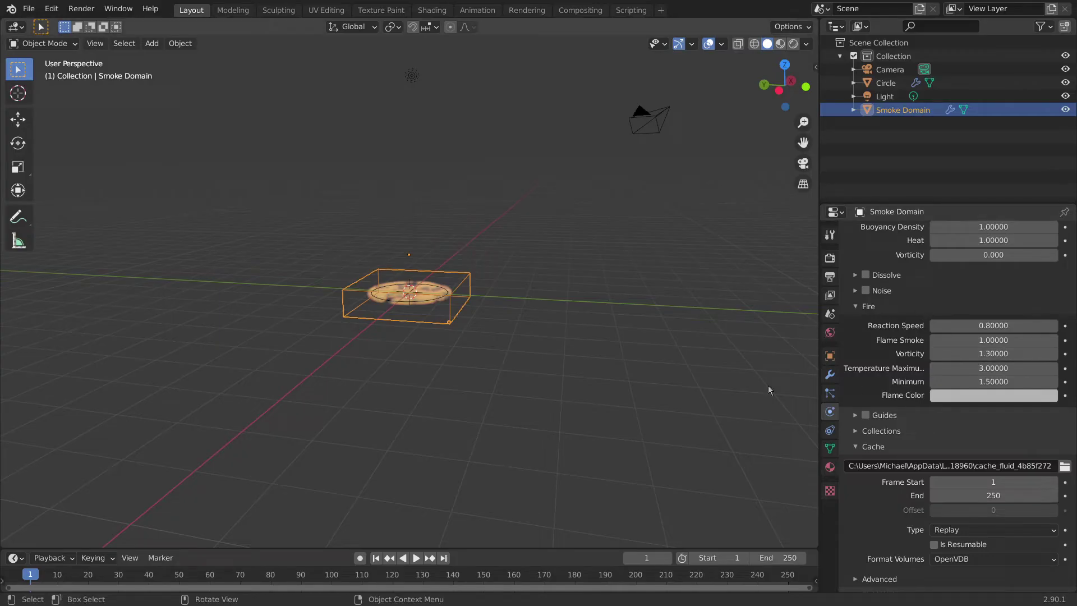
pyautogui.click(894, 83)
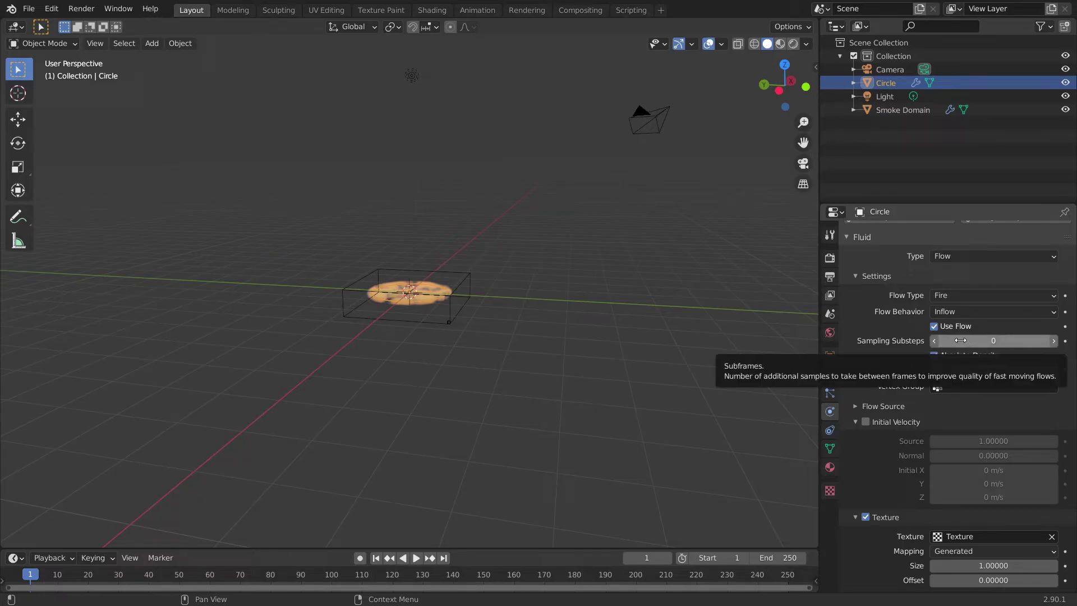
pyautogui.click(904, 114)
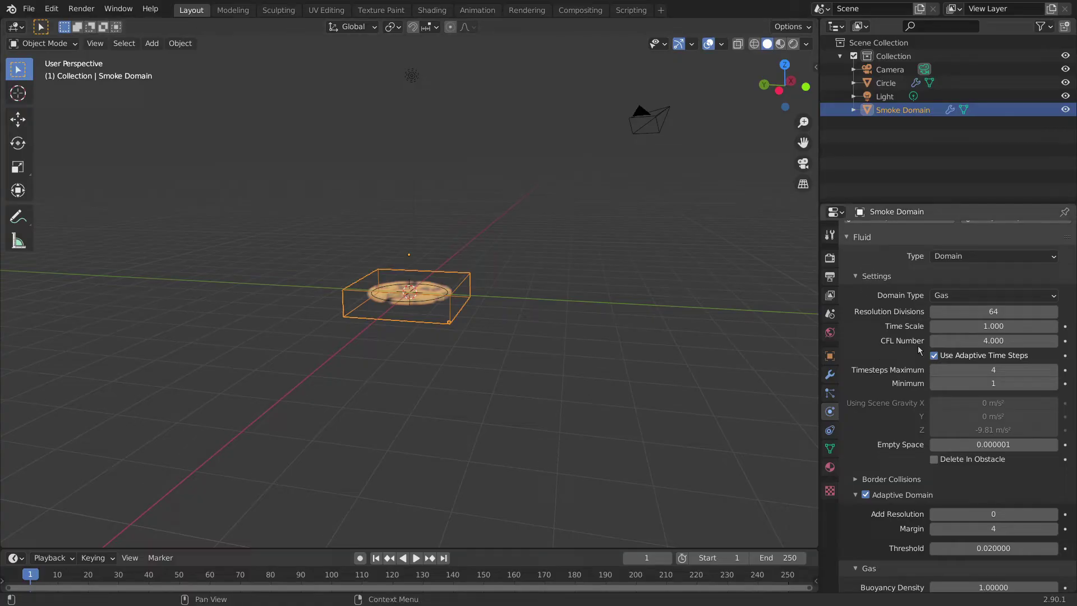
# Step: Collapse the Fire panel, enable Noise on the smoke domain and set its Upres Factor to 3
pyautogui.scroll(-11, 898, 335)
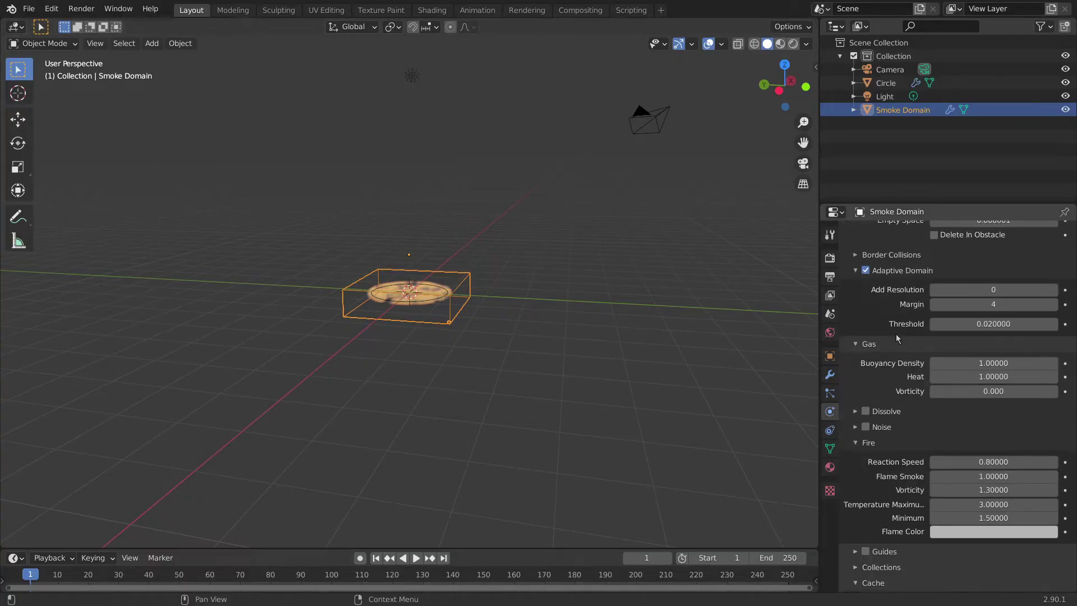
pyautogui.scroll(-3, 902, 352)
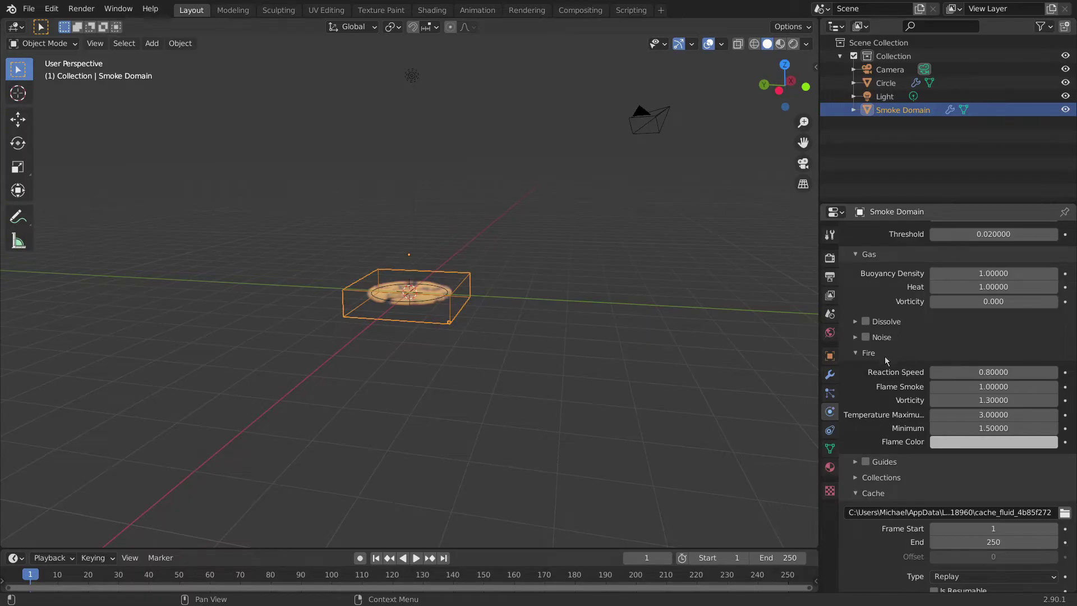
pyautogui.click(885, 357)
pyautogui.click(867, 357)
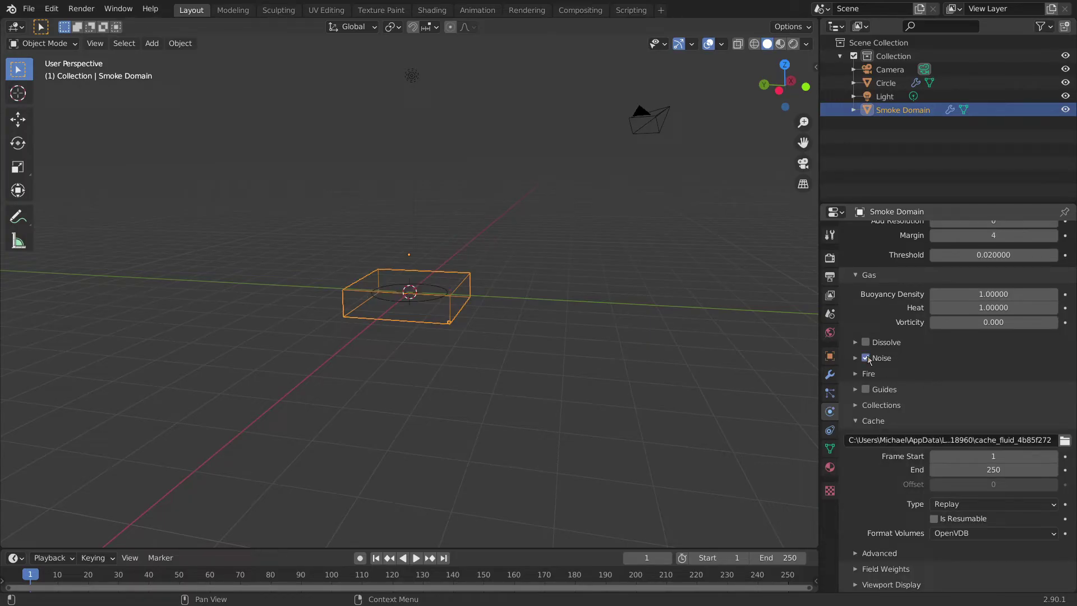
pyautogui.click(896, 358)
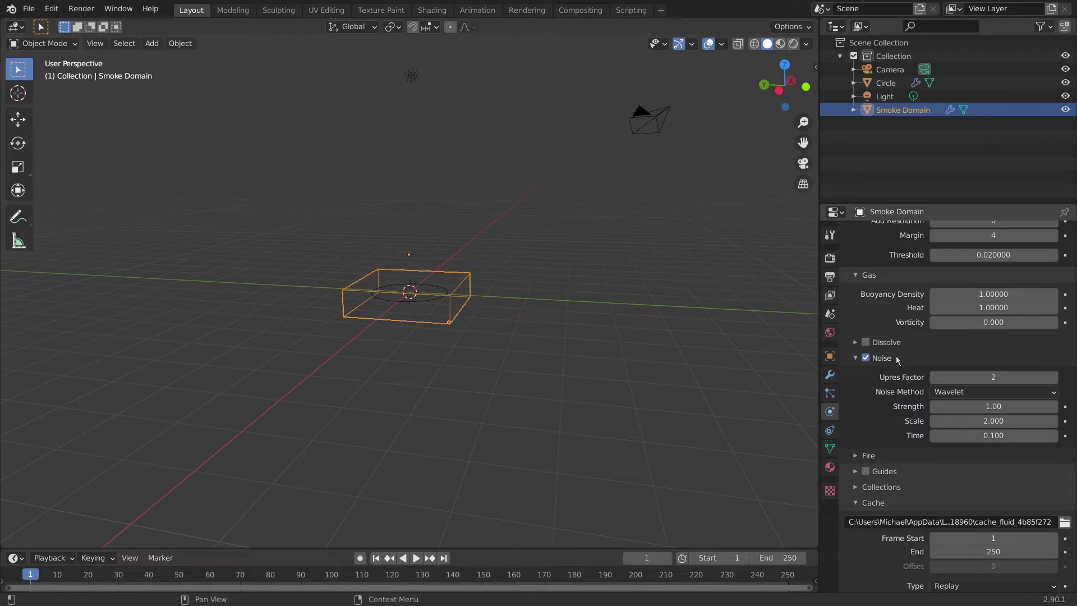
pyautogui.scroll(-3, 906, 356)
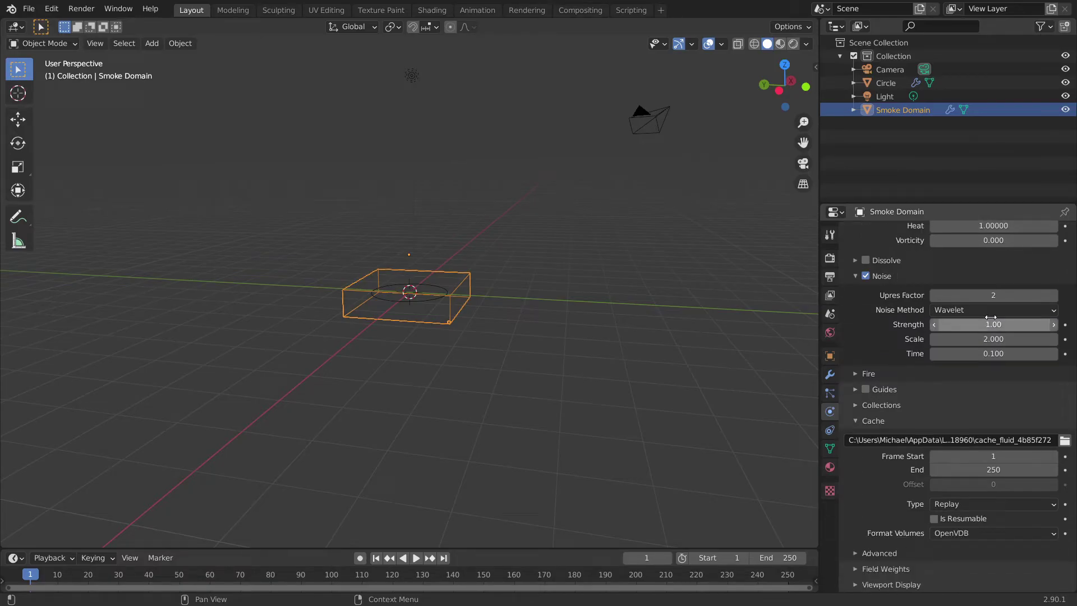
pyautogui.click(986, 296)
pyautogui.write('3')
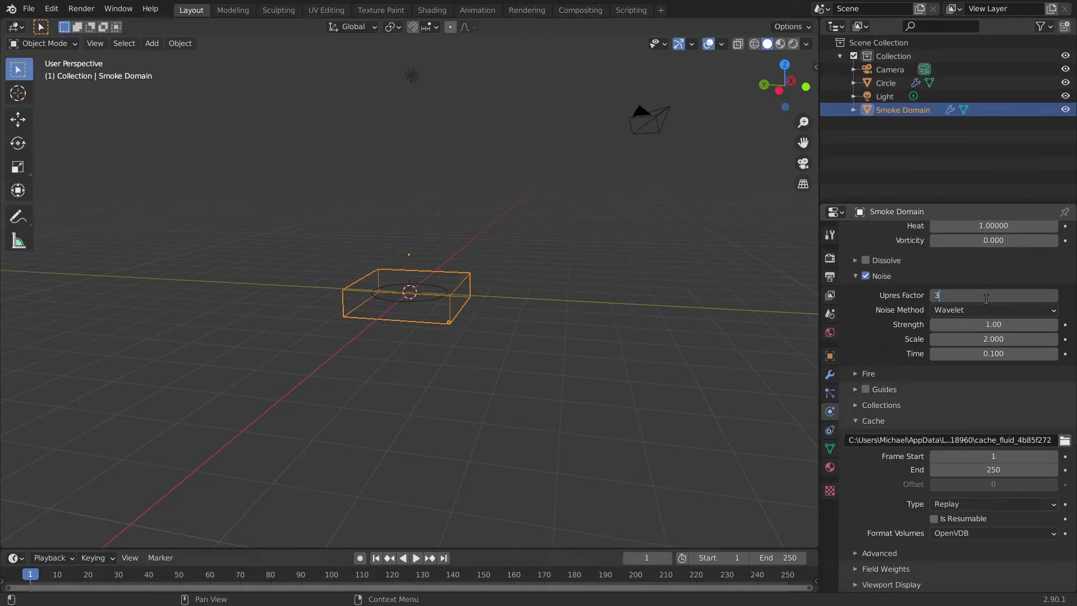
pyautogui.press('Return')
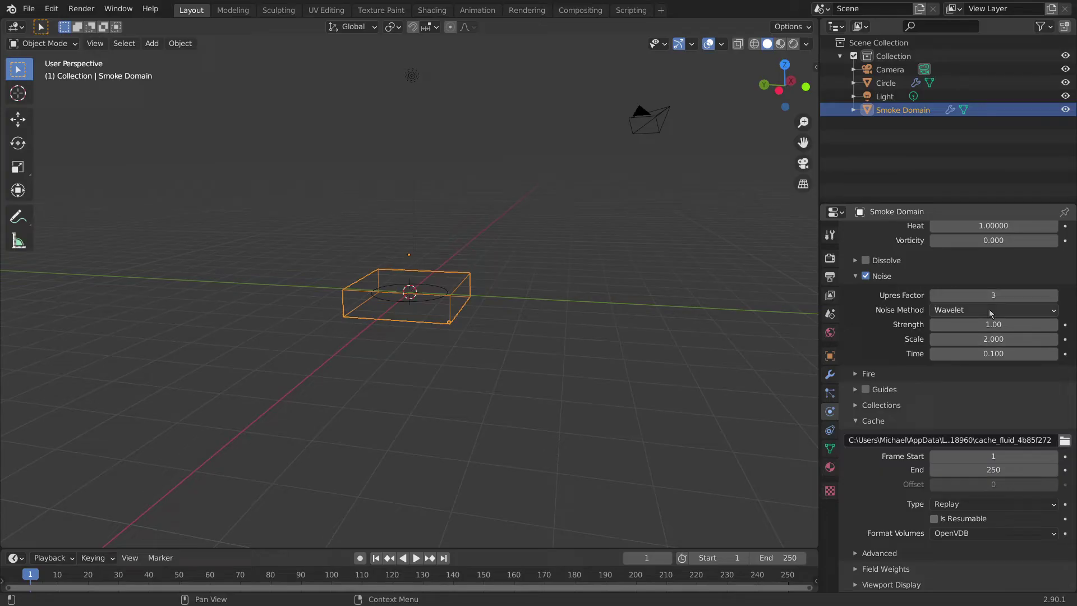
pyautogui.scroll(6, 1001, 332)
pyautogui.scroll(9, 1000, 332)
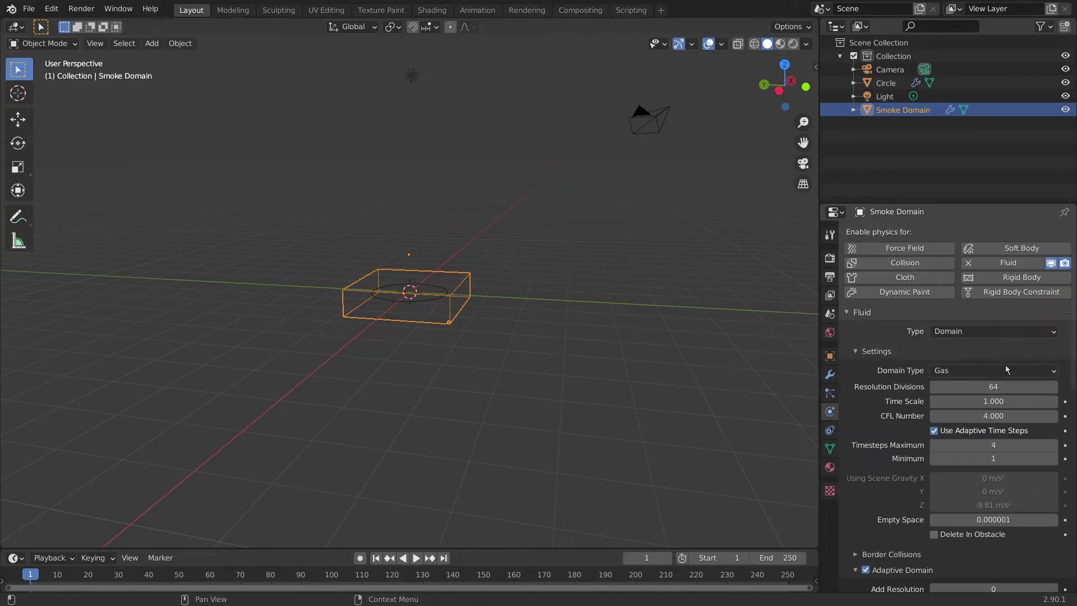
pyautogui.scroll(-9, 998, 375)
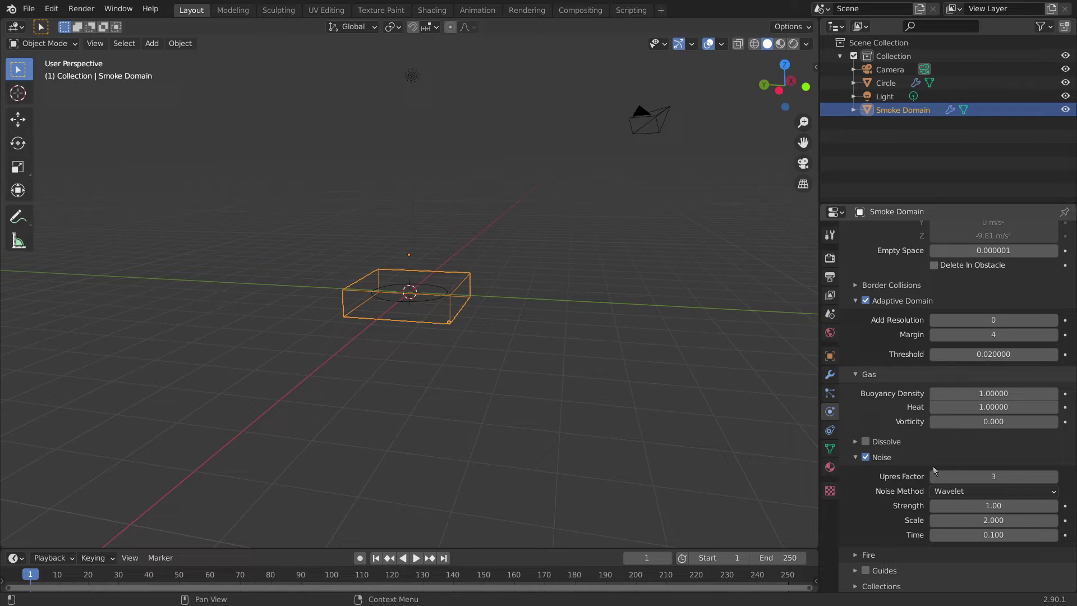
pyautogui.scroll(9, 930, 458)
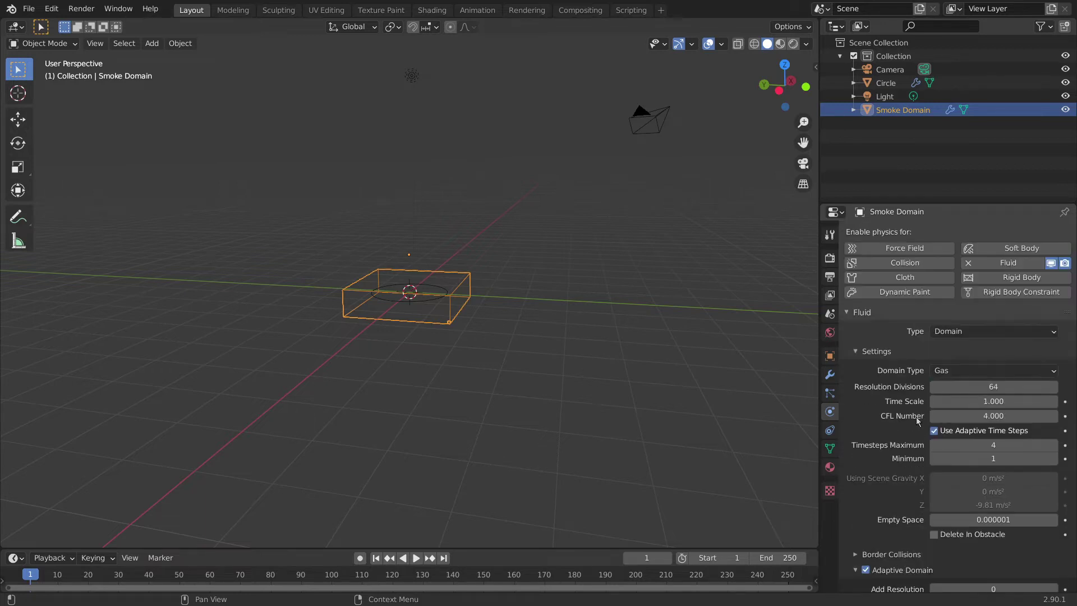
pyautogui.scroll(-12, 929, 406)
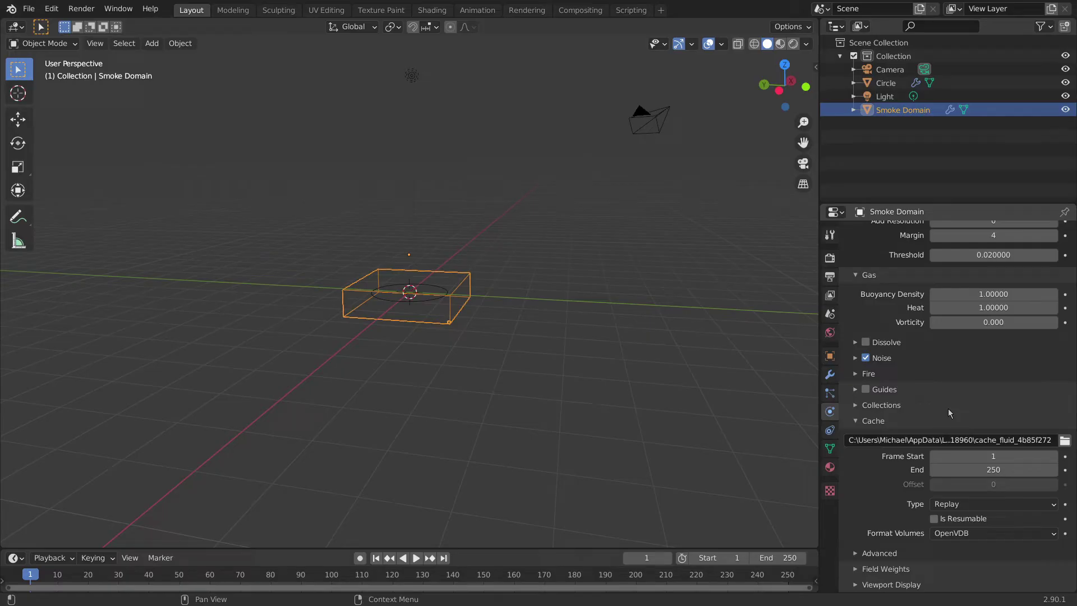
# Step: Set the domain cache Type to All, tick Is Resumable, and change the End frame to 50
pyautogui.click(974, 507)
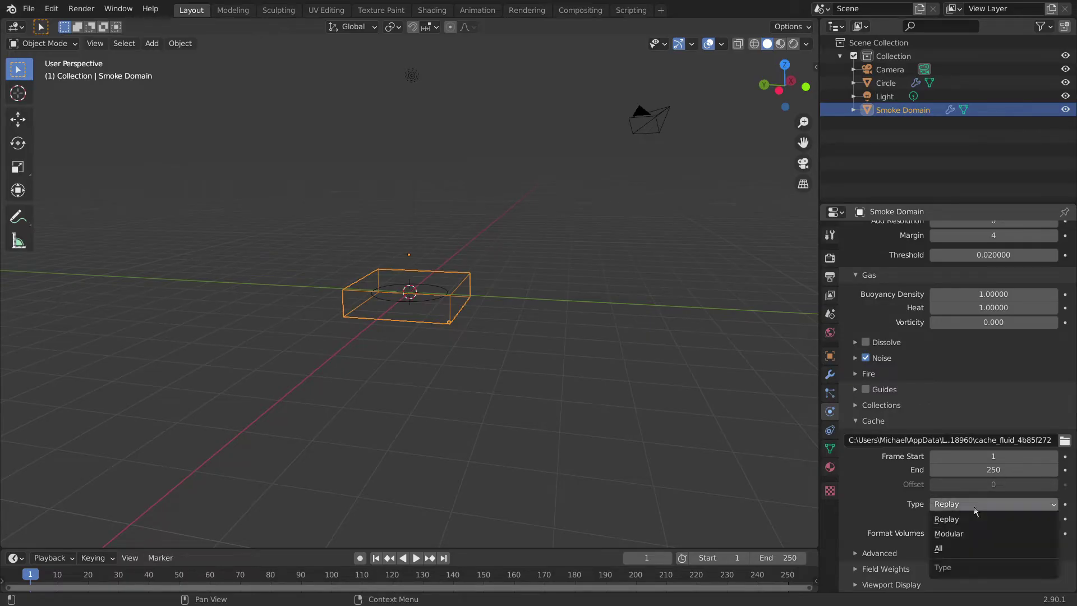
pyautogui.click(975, 550)
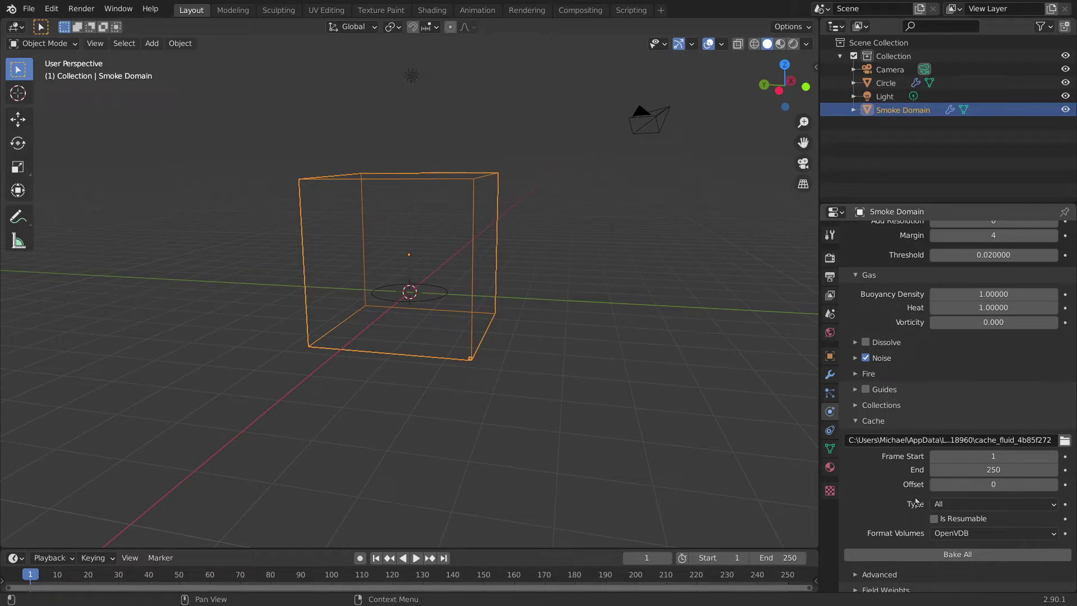
pyautogui.click(954, 504)
pyautogui.click(1001, 507)
pyautogui.click(955, 549)
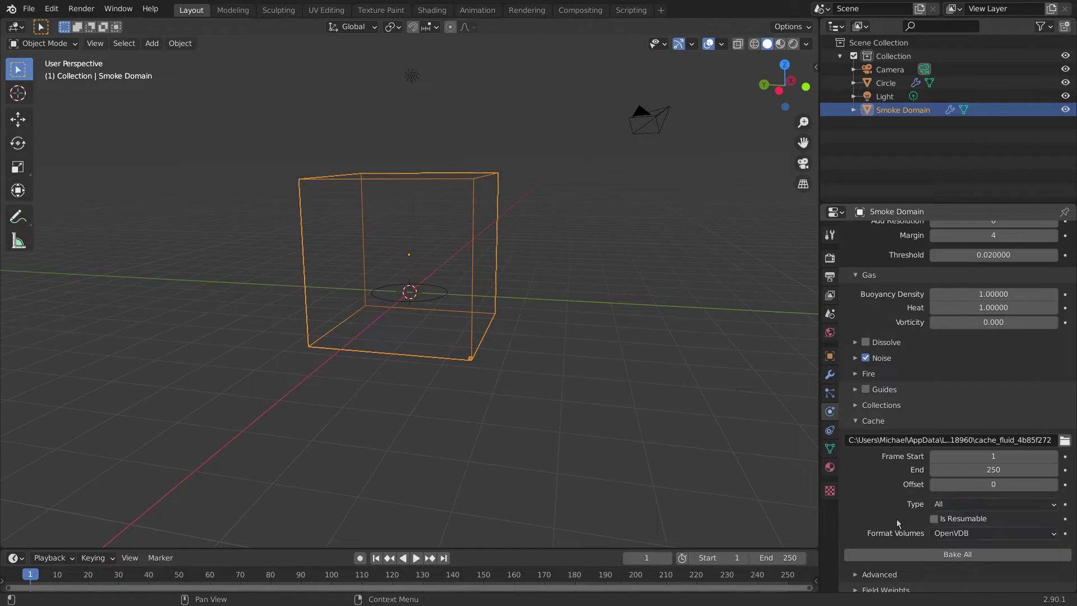
pyautogui.click(960, 519)
pyautogui.click(1011, 468)
pyautogui.write('50')
pyautogui.press('Return')
pyautogui.scroll(1, 877, 389)
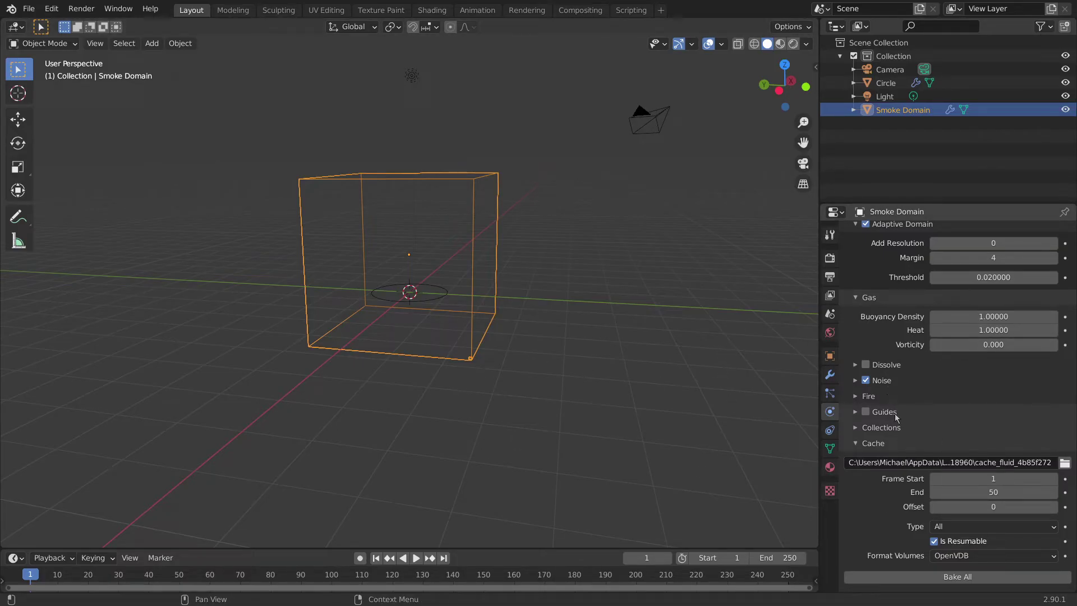
# Step: Collapse the Gas, Adaptive Domain and Settings subpanels, then select the Circle emitter
pyautogui.scroll(3, 897, 418)
pyautogui.scroll(3, 916, 414)
pyautogui.scroll(-6, 926, 407)
pyautogui.click(874, 299)
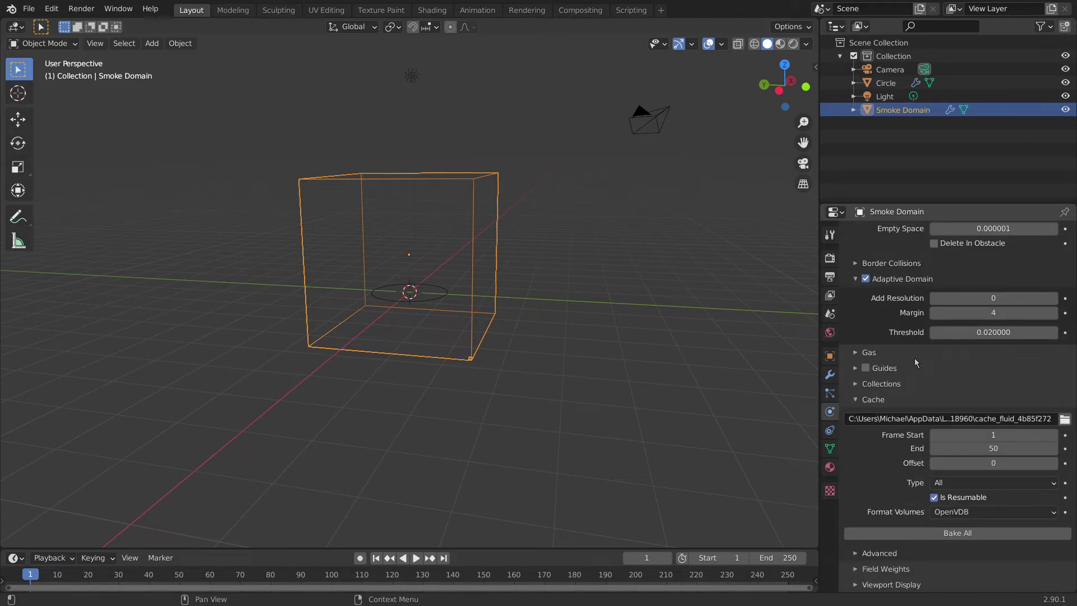
pyautogui.scroll(4, 915, 375)
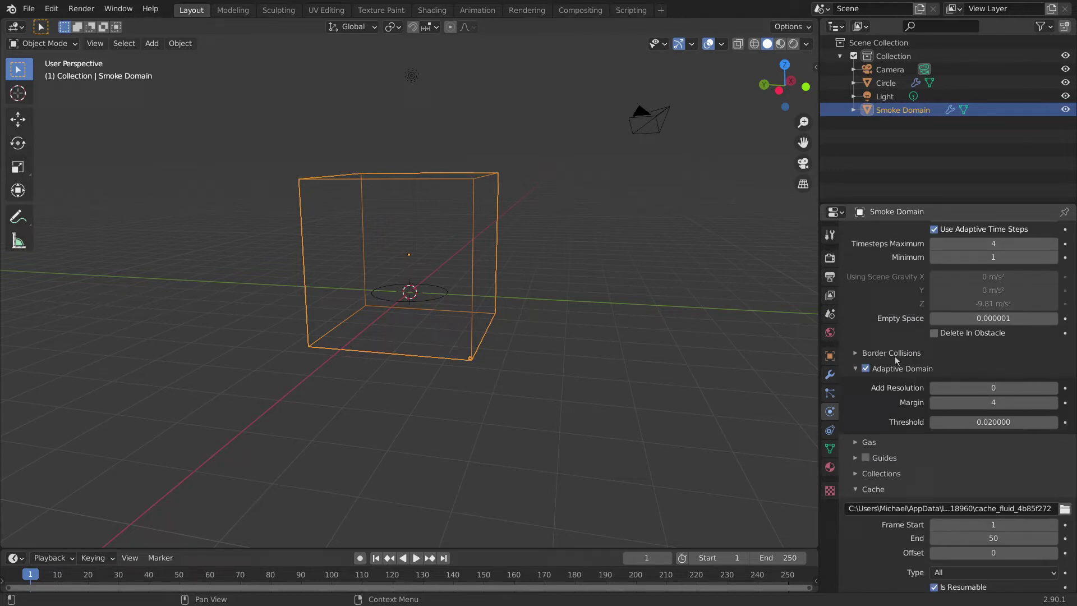
pyautogui.click(896, 370)
pyautogui.scroll(6, 898, 376)
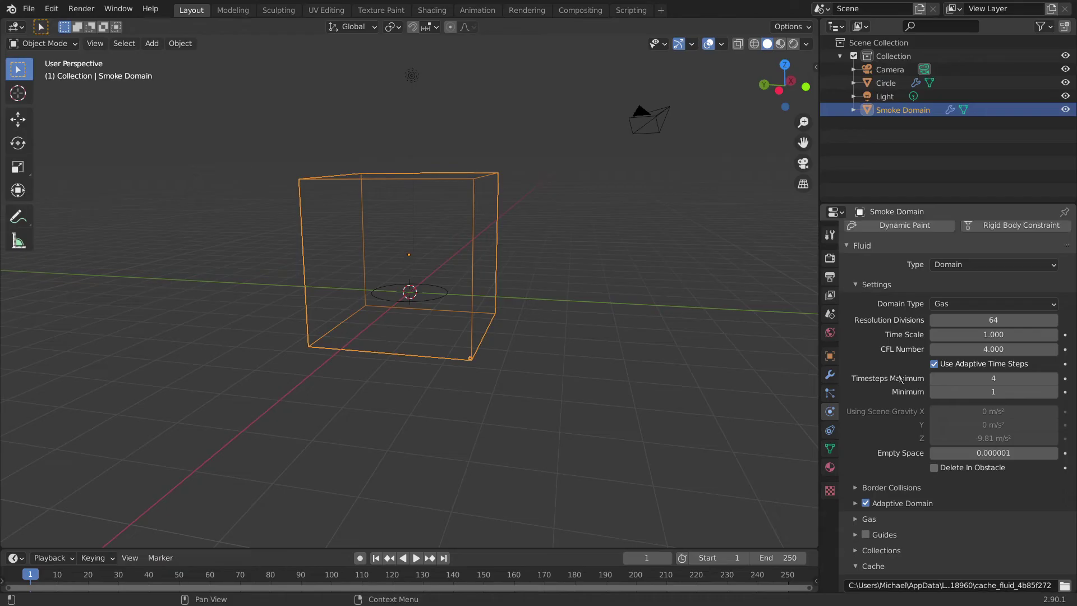
pyautogui.scroll(2, 899, 379)
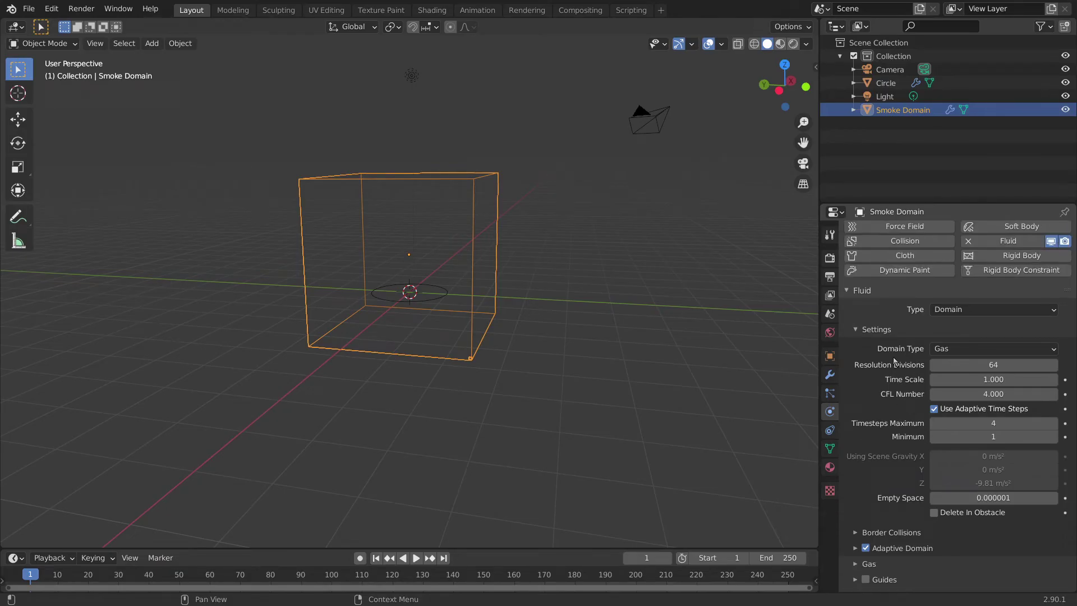
pyautogui.click(884, 335)
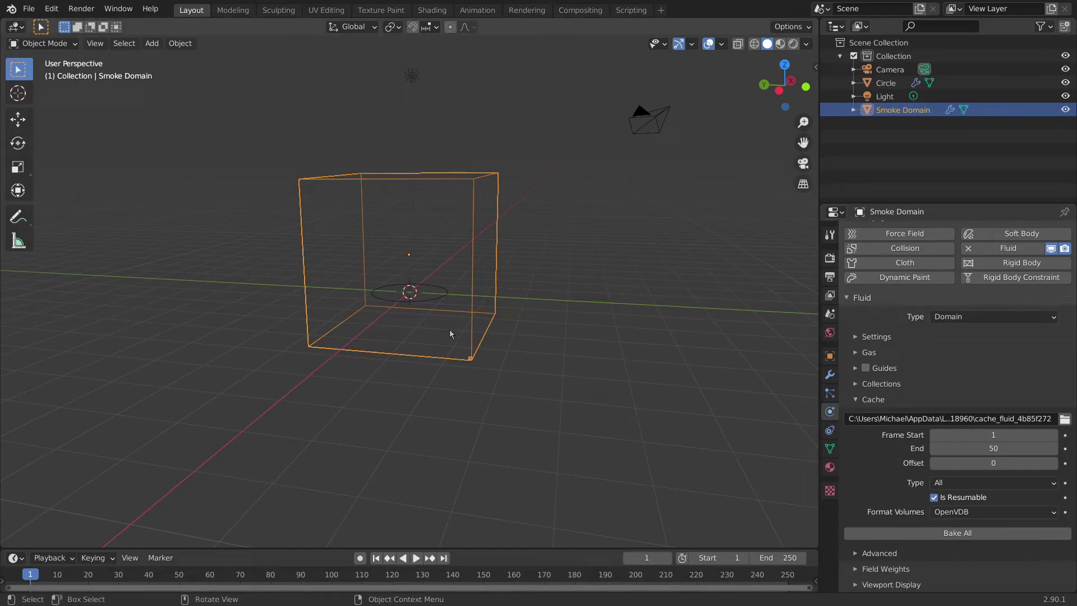
pyautogui.click(886, 83)
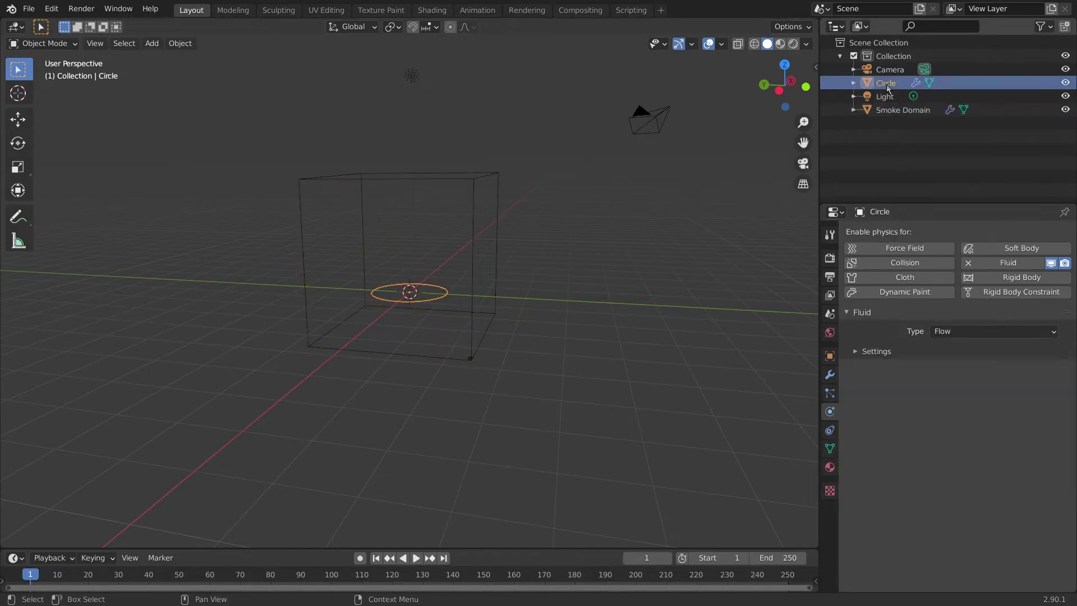
# Step: Expand the Circle's flow settings, enlarge the timeline and play the simulation up to frame 50
pyautogui.click(890, 352)
pyautogui.scroll(-3, 892, 359)
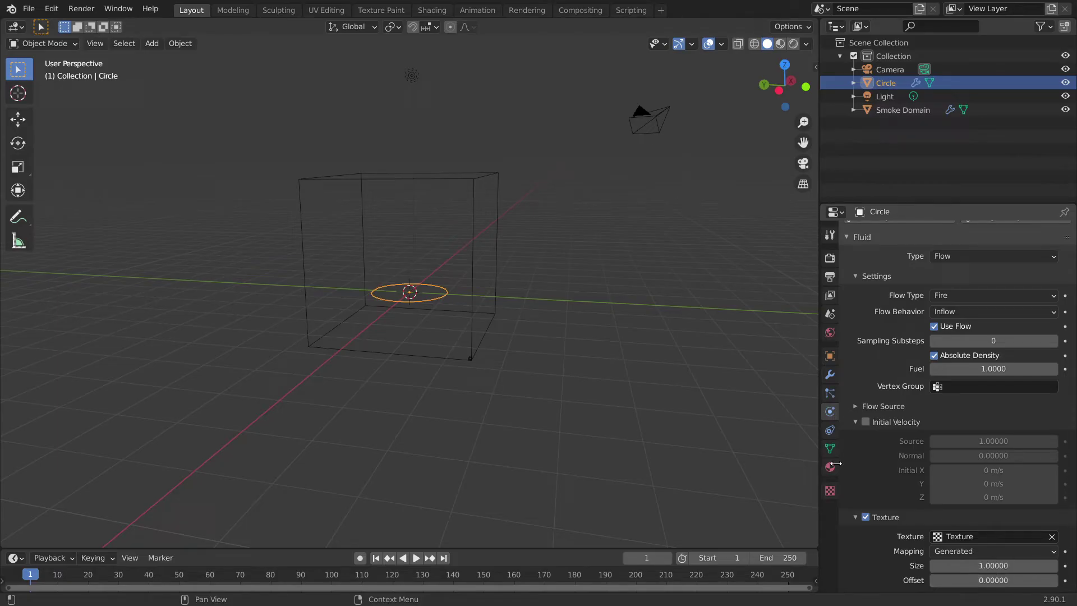
pyautogui.moveTo(448, 550); pyautogui.dragTo(453, 510)
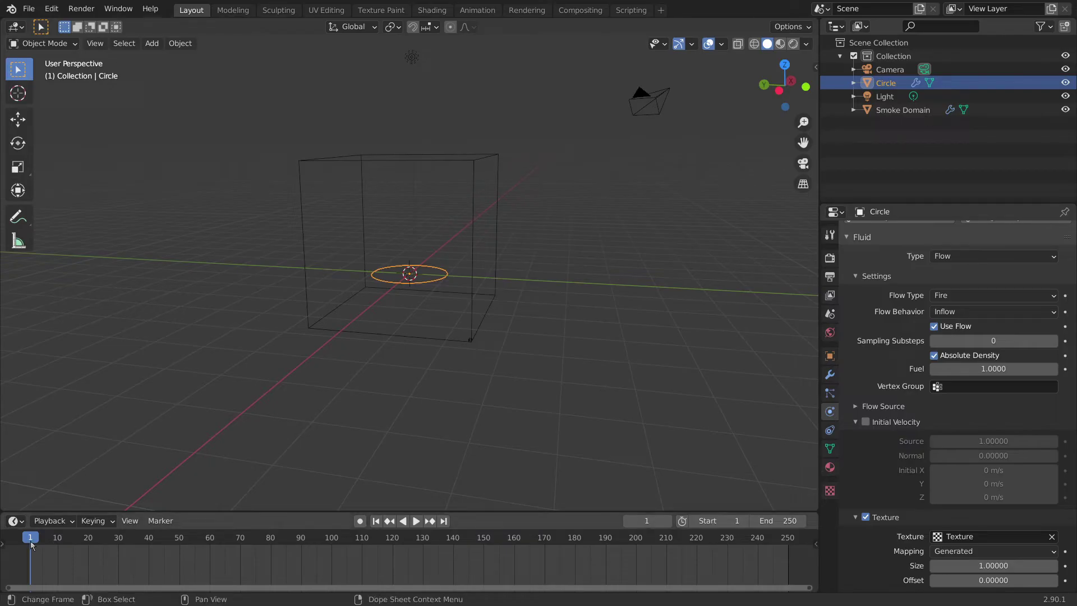
pyautogui.press('space')
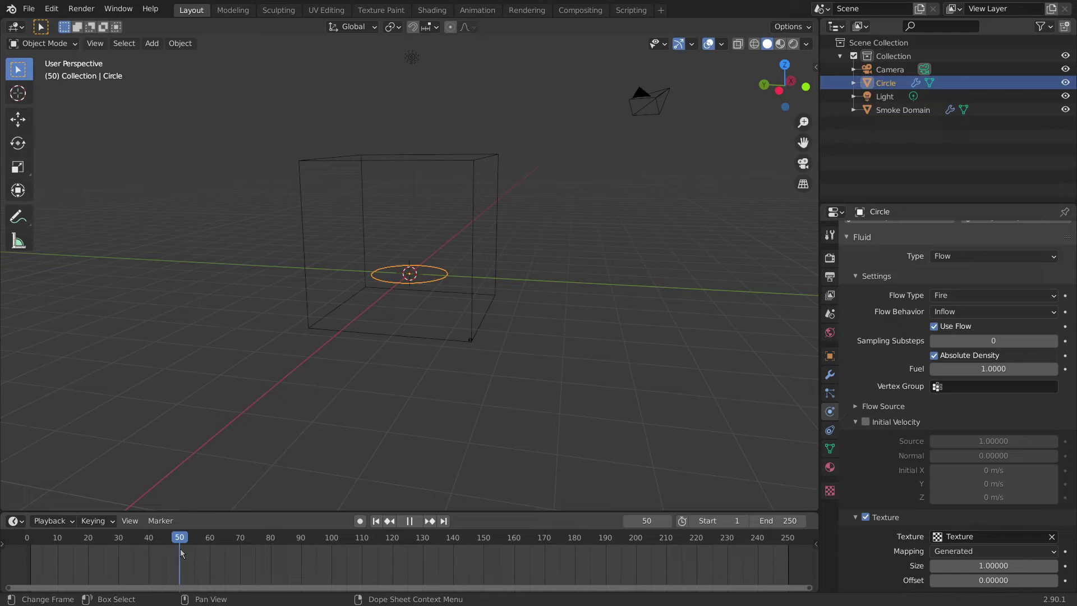
pyautogui.press('space')
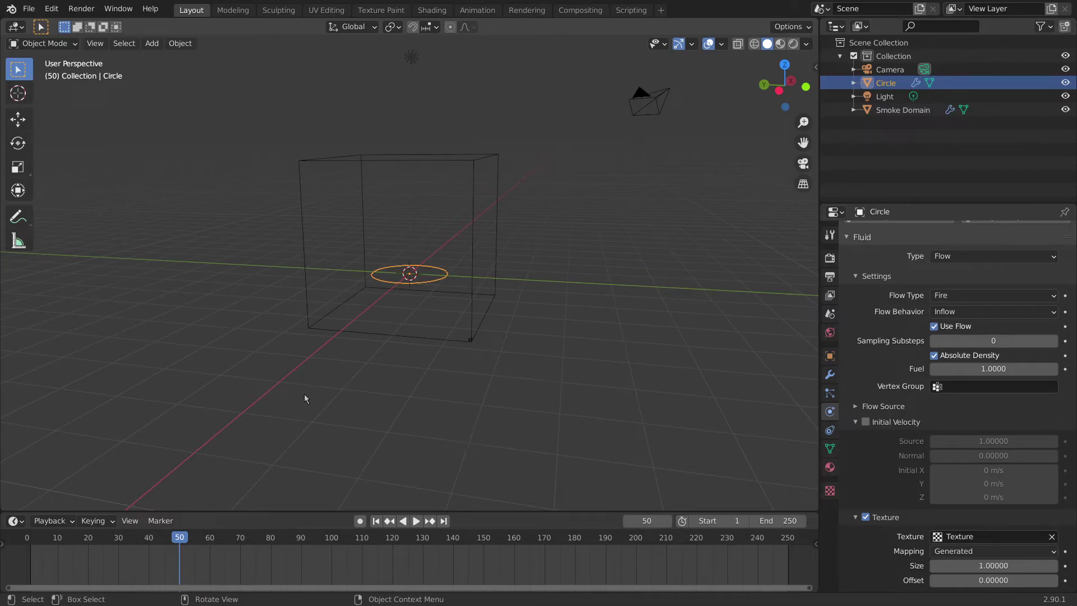
# Step: Keyframe the flow texture Offset at 0 on frame 1 and at 1.0 on frame 50
pyautogui.click(30, 541)
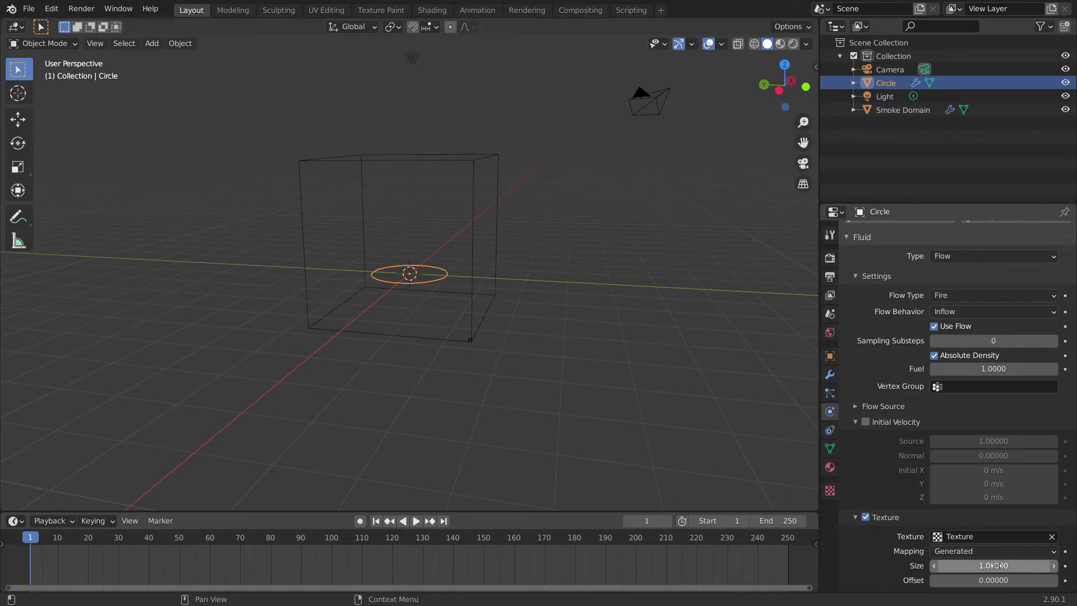
pyautogui.click(1065, 581)
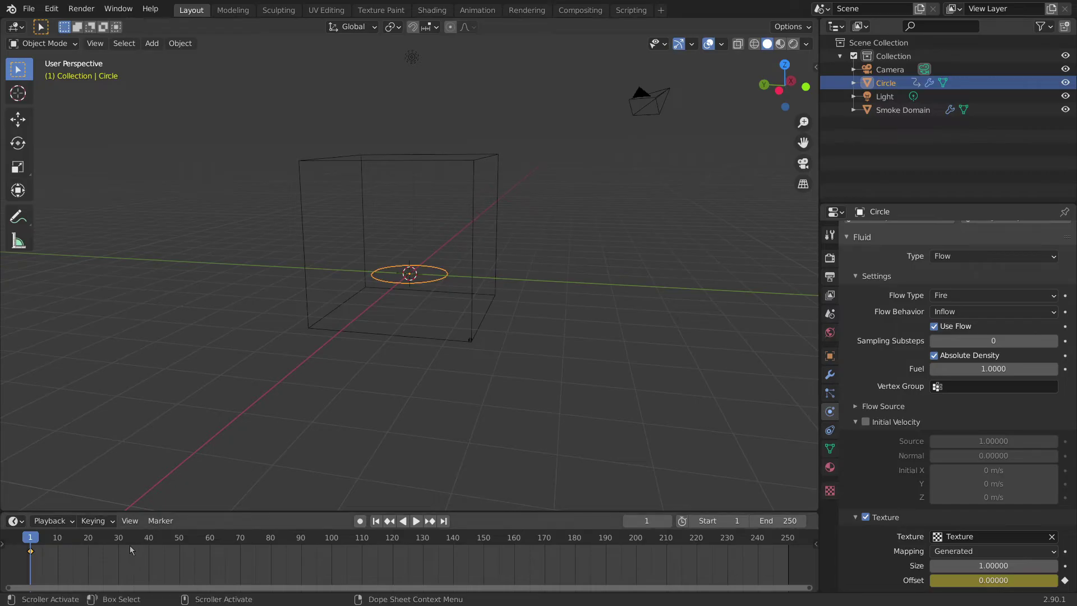
pyautogui.moveTo(130, 548); pyautogui.dragTo(179, 548)
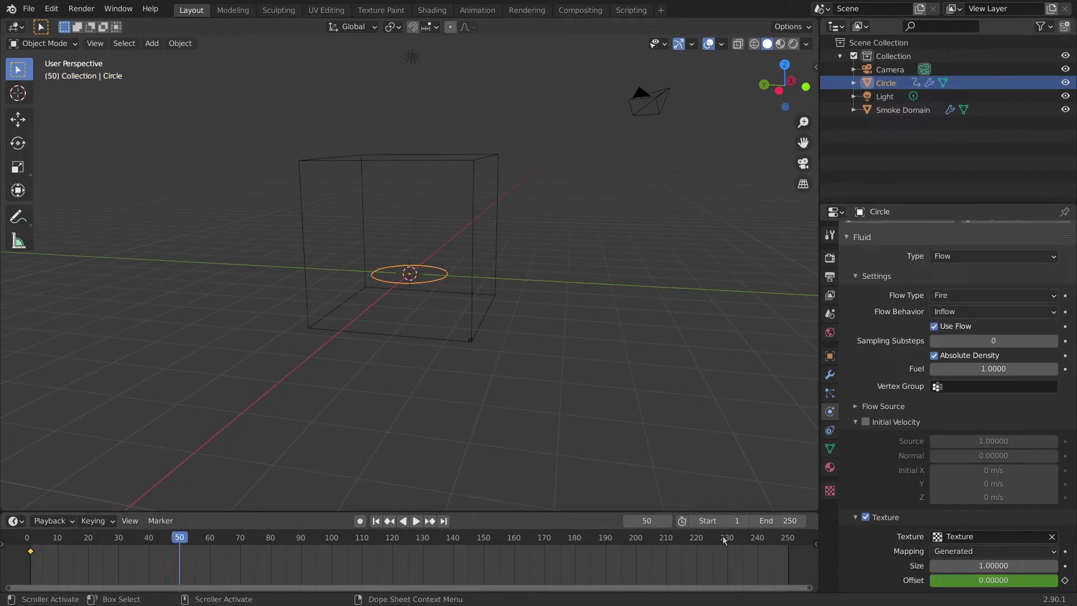
pyautogui.click(993, 580)
pyautogui.write('0.0')
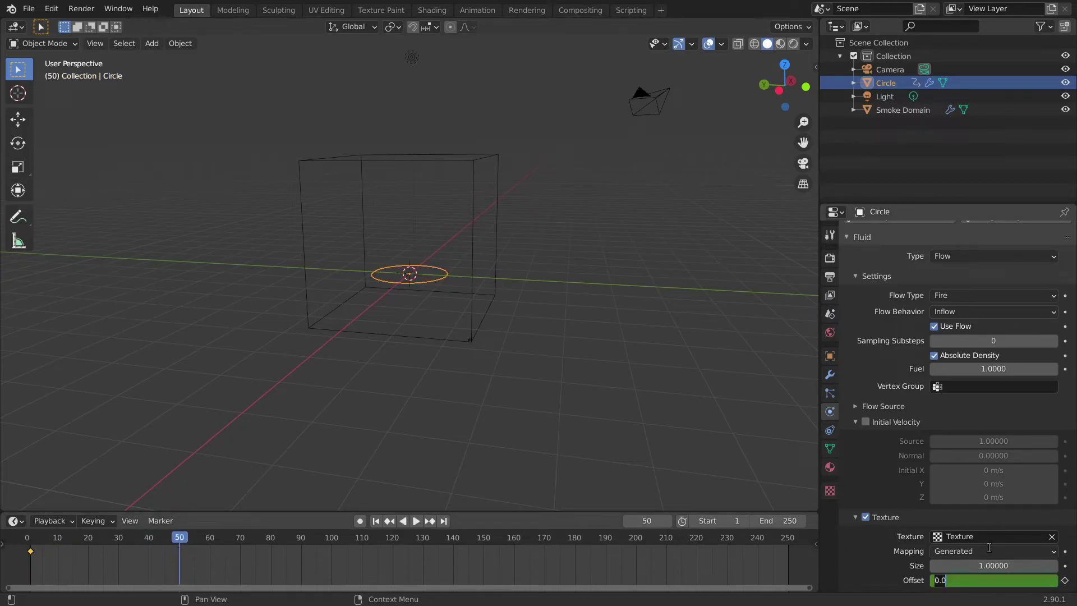
pyautogui.write('1')
pyautogui.press('Return')
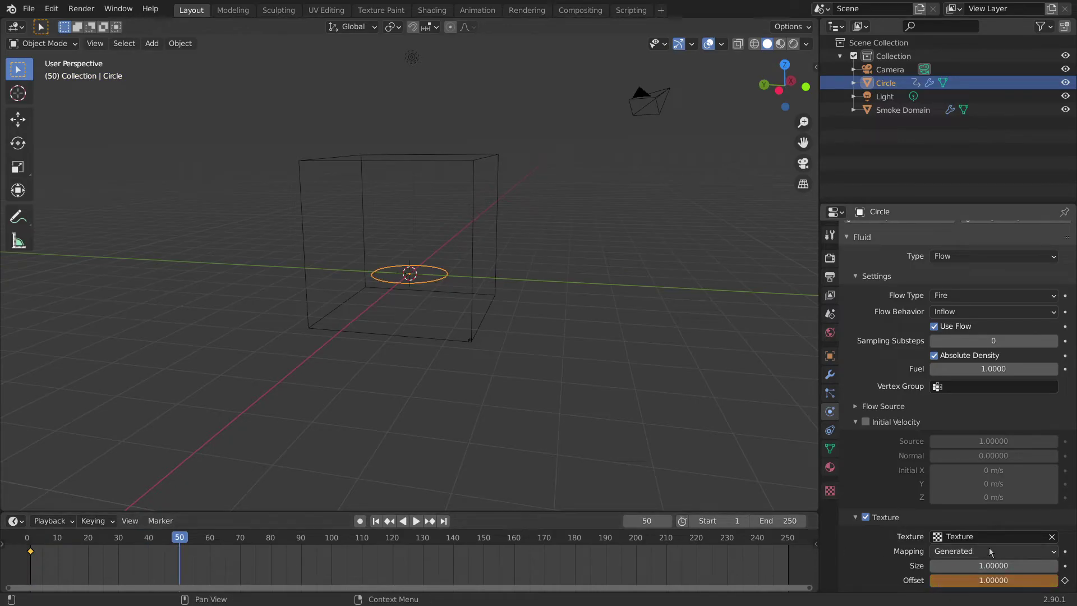
pyautogui.click(1065, 581)
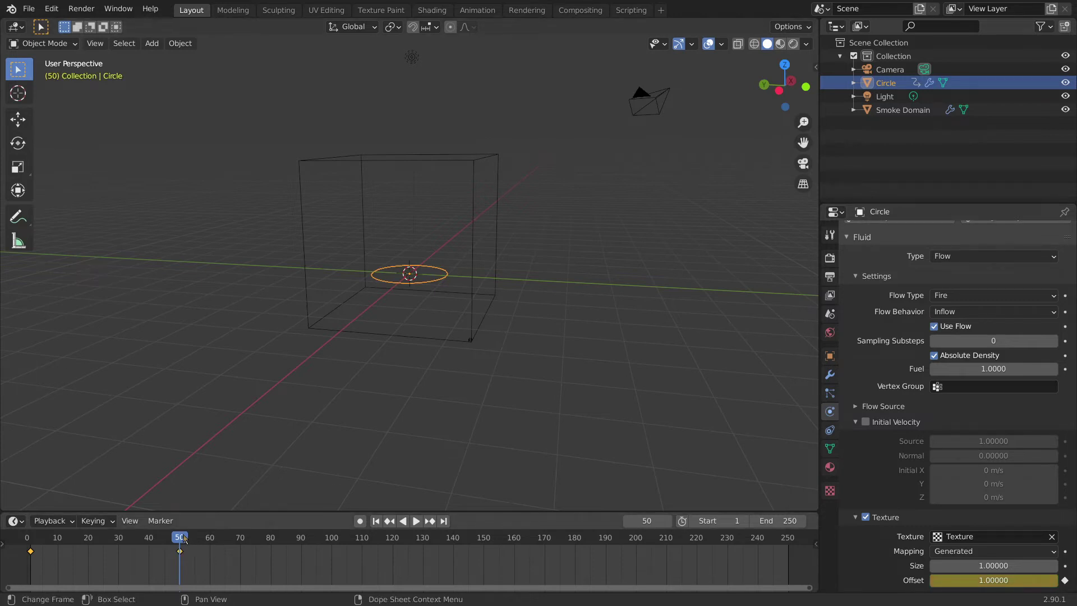
# Step: Play and scrub the timeline to check the animated Offset, then stop playback
pyautogui.press('space')
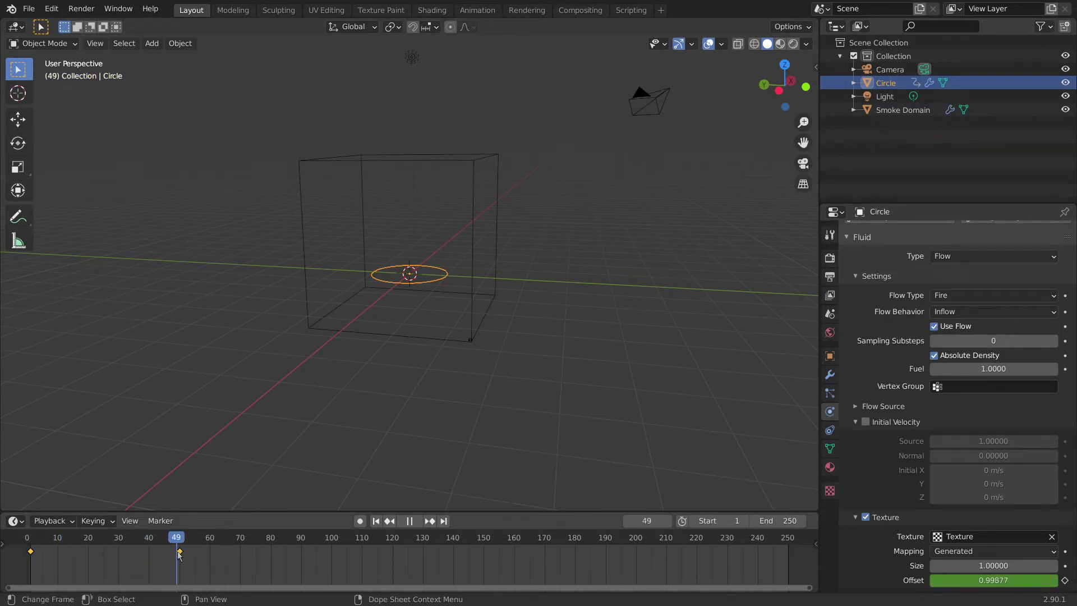
pyautogui.moveTo(179, 556)
pyautogui.mouseDown()
pyautogui.moveTo(28, 561)
pyautogui.moveTo(199, 558)
pyautogui.mouseUp()
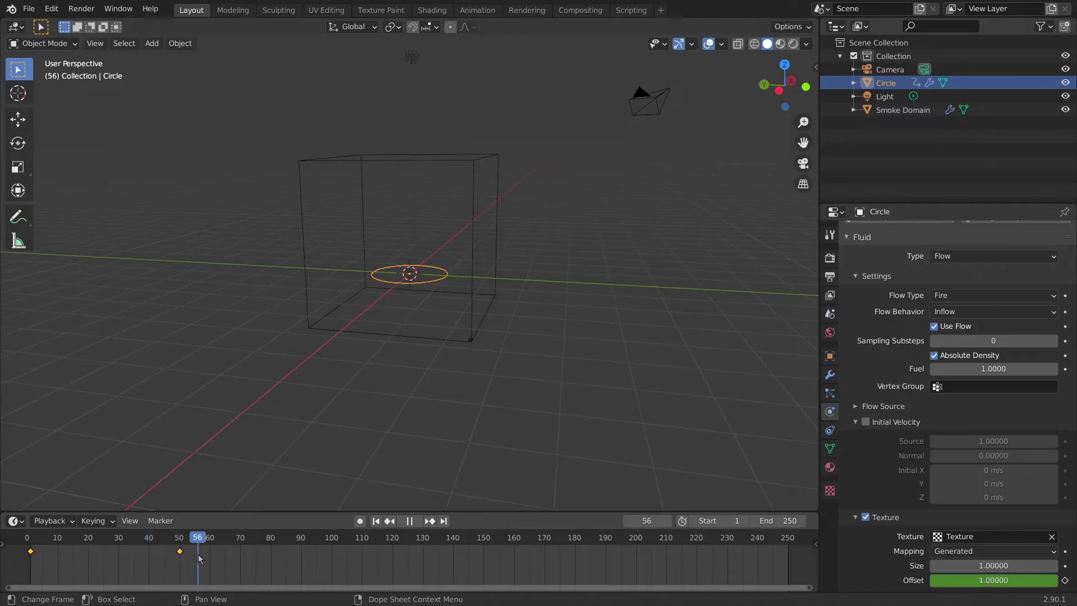
pyautogui.press('Escape')
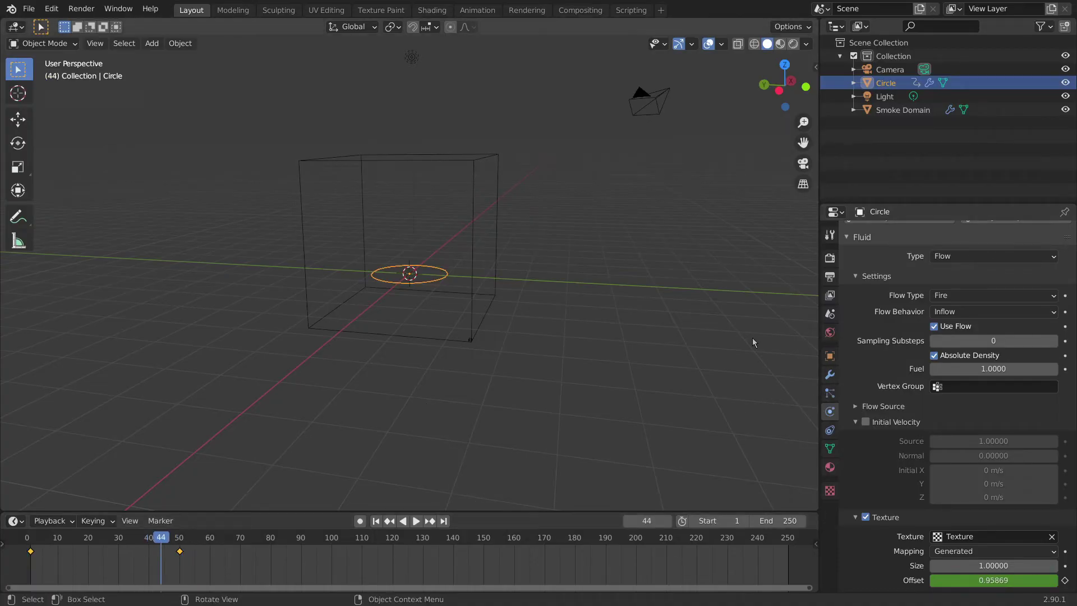
# Step: Select the Smoke Domain and Bake All of its fire simulation cache
pyautogui.click(472, 297)
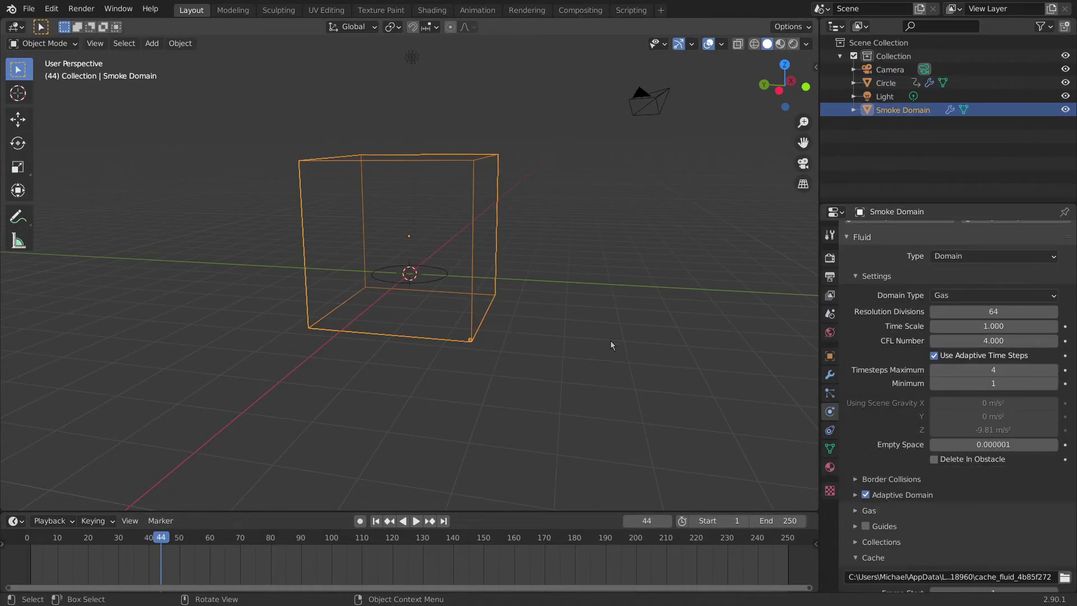
pyautogui.scroll(-8, 903, 387)
pyautogui.scroll(-1, 903, 382)
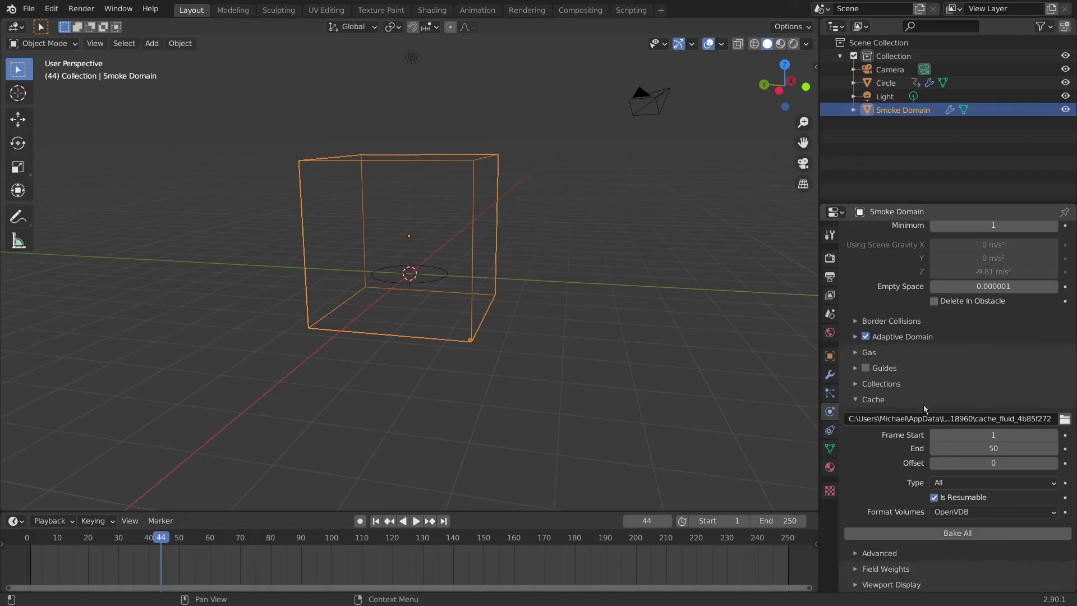
pyautogui.click(970, 534)
# Step: Scale the Circle emitter down to 0.5 of its size
pyautogui.moveTo(696, 294); pyautogui.dragTo(615, 297, button='middle')
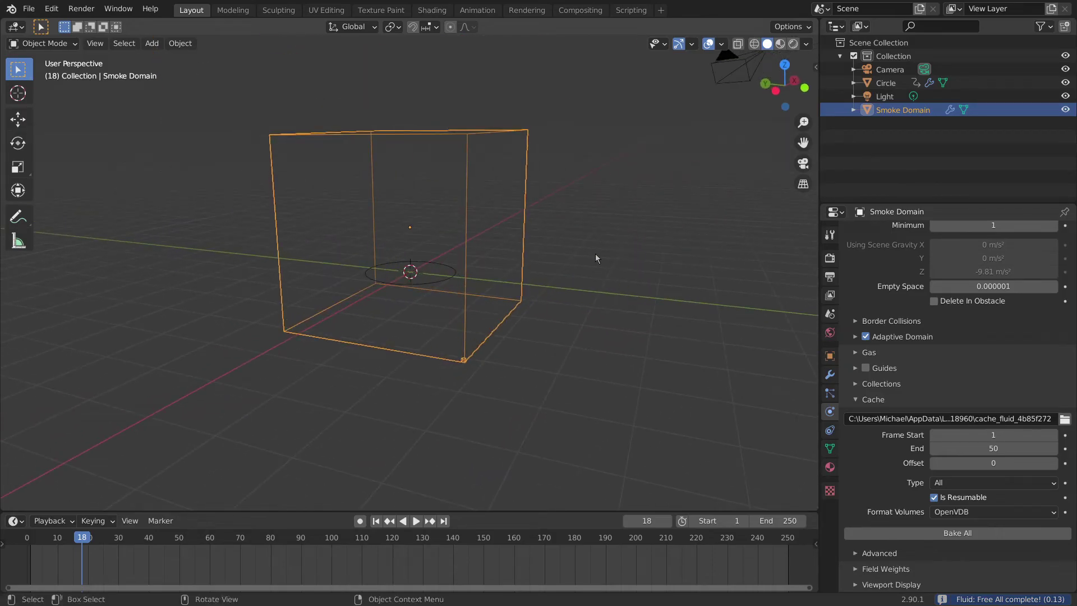
pyautogui.click(446, 281)
pyautogui.moveTo(445, 281); pyautogui.dragTo(545, 247, button='middle')
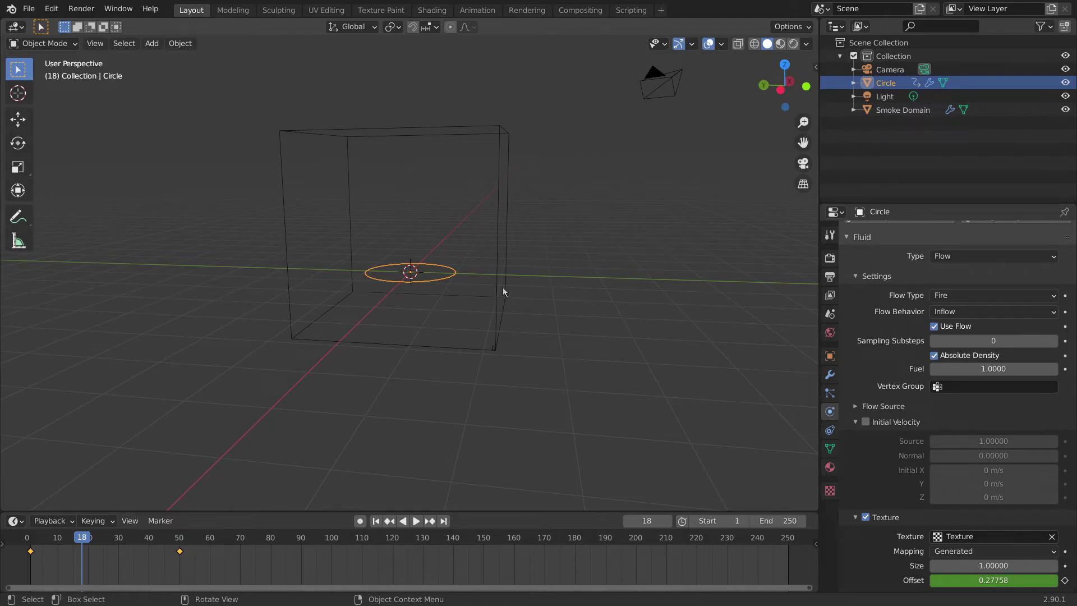
pyautogui.press('s')
pyautogui.press('.')
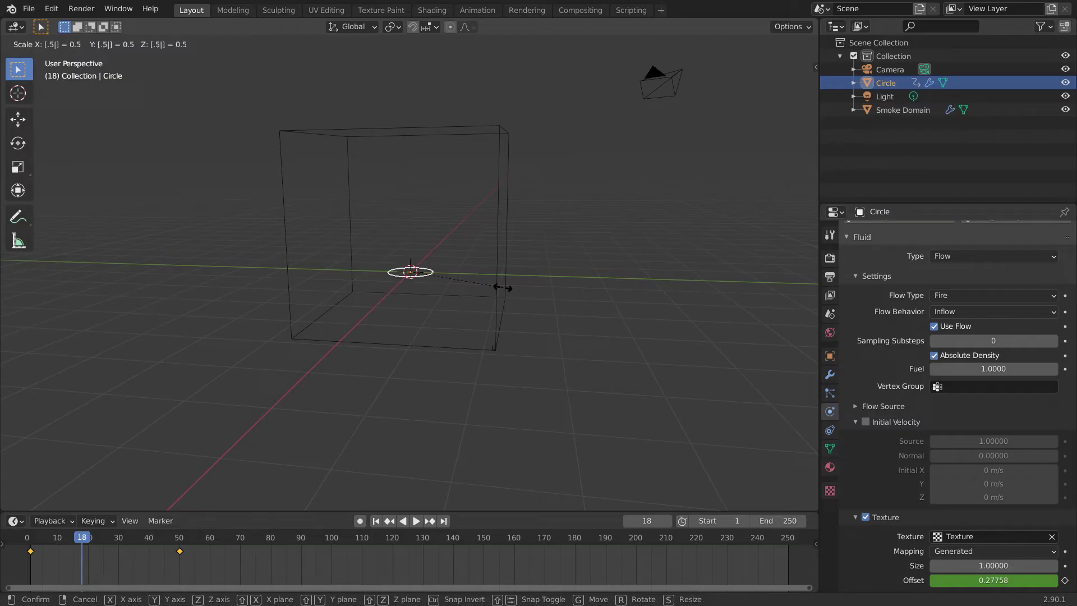
pyautogui.press('Return')
pyautogui.moveTo(460, 277); pyautogui.dragTo(689, 258, button='middle')
pyautogui.scroll(4, 466, 274)
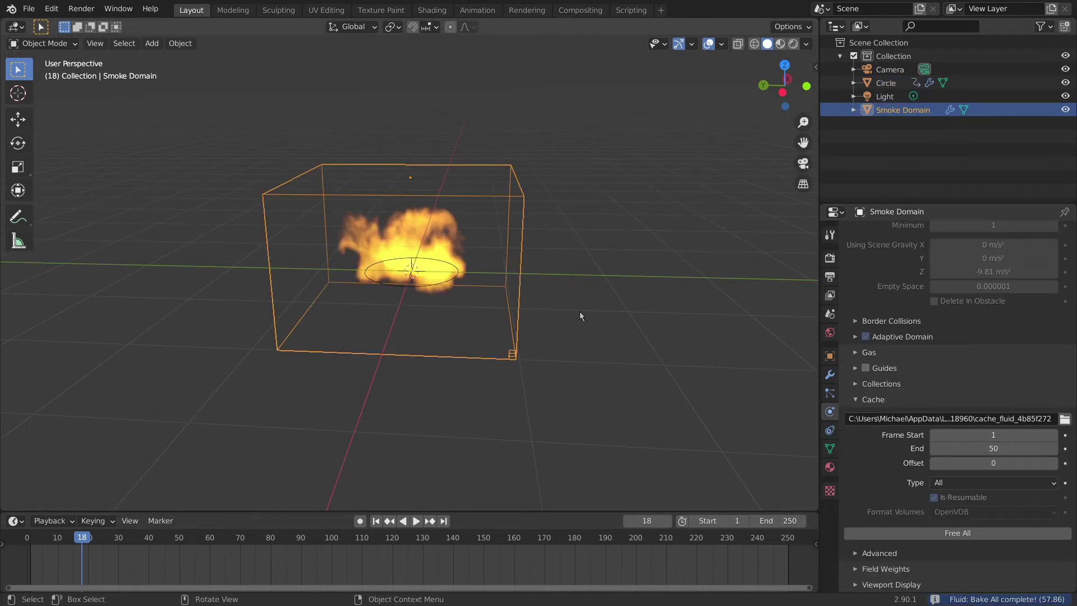
# Step: Switch the viewport to Rendered shading and orbit to inspect the baked fire
pyautogui.moveTo(580, 312); pyautogui.dragTo(617, 272, button='middle')
pyautogui.scroll(4, 547, 258)
pyautogui.moveTo(547, 258); pyautogui.dragTo(574, 227, button='middle')
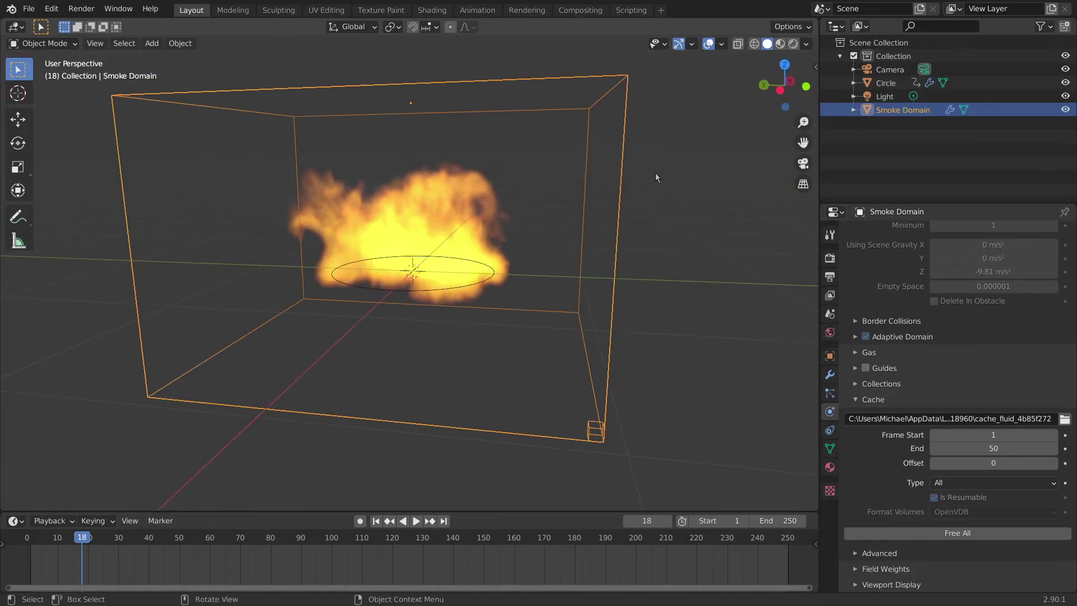
pyautogui.click(793, 44)
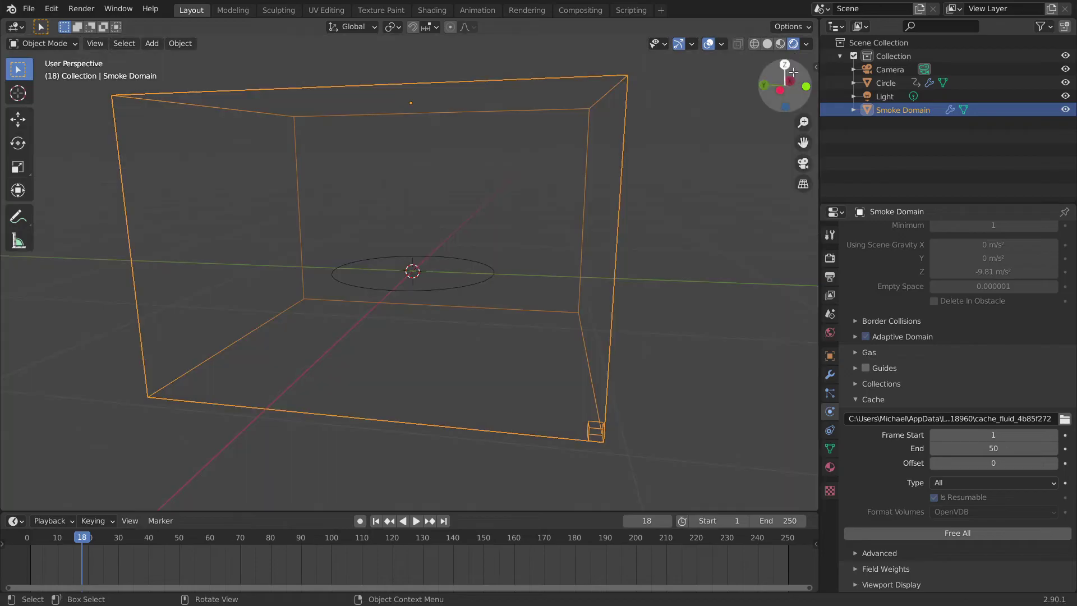
pyautogui.moveTo(591, 279)
pyautogui.mouseDown(button='middle')
pyautogui.moveTo(434, 337)
pyautogui.moveTo(597, 285)
pyautogui.moveTo(595, 295)
pyautogui.mouseUp(button='middle')
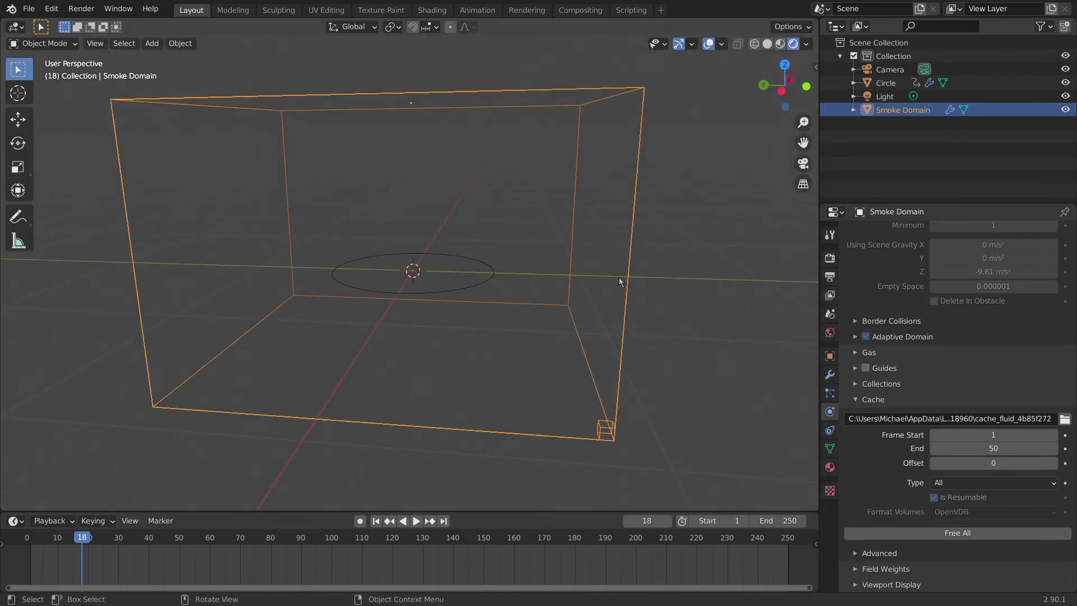
pyautogui.scroll(-4, 676, 283)
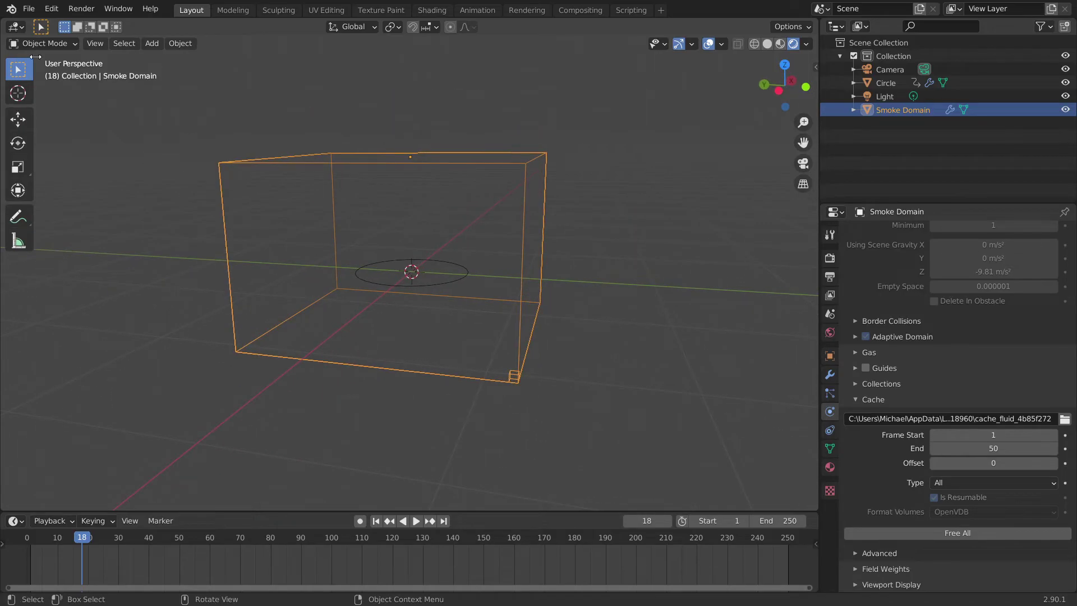
# Step: Split the 3D viewport into two side-by-side areas, merging away an extra split
pyautogui.moveTo(4, 21); pyautogui.dragTo(473, 20)
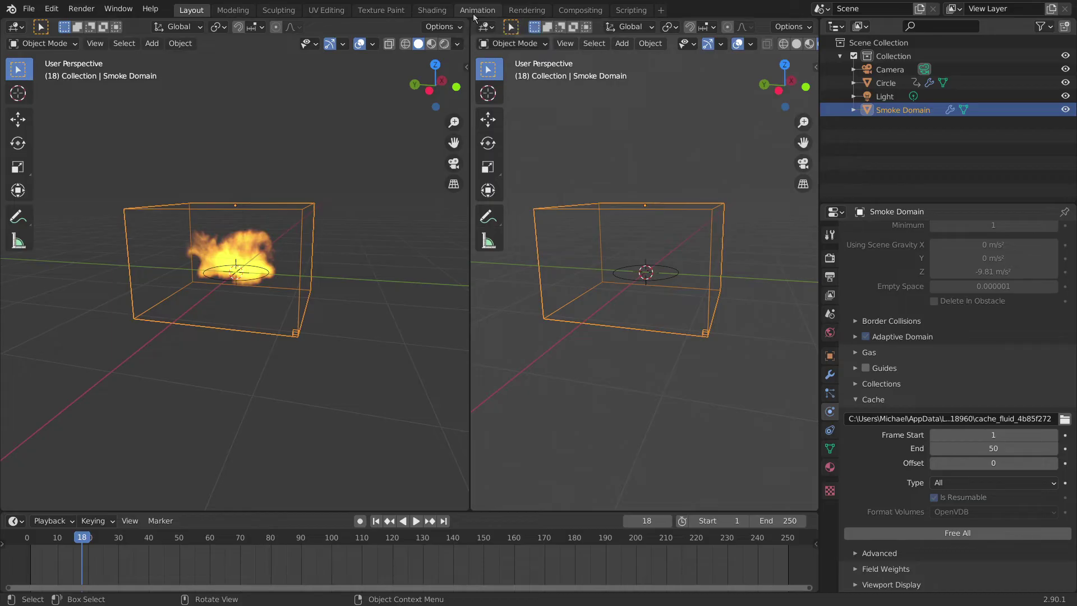
pyautogui.moveTo(485, 21); pyautogui.dragTo(603, 21)
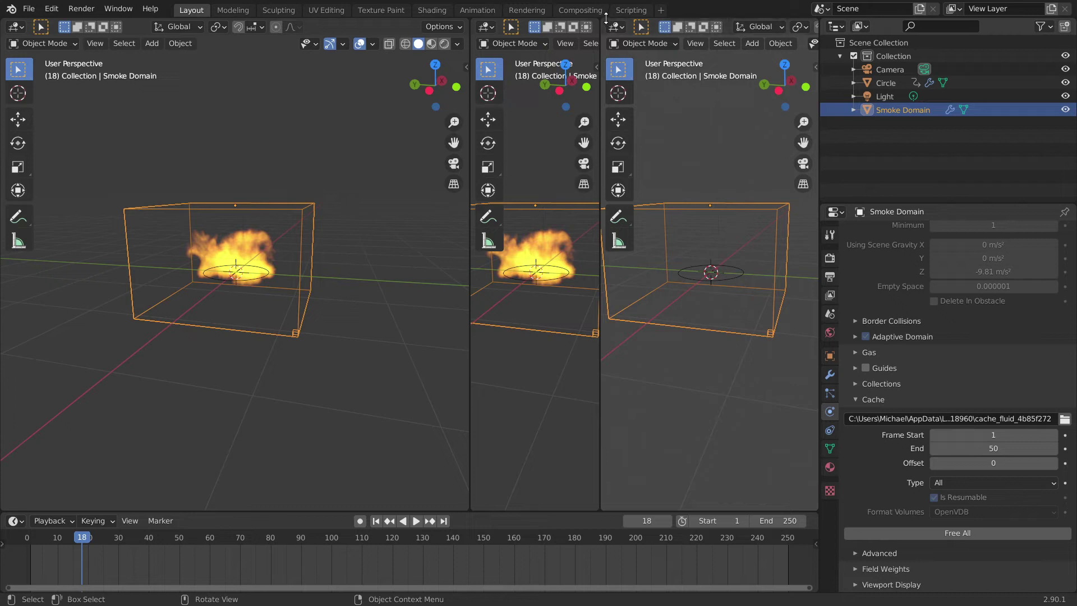
pyautogui.moveTo(584, 22); pyautogui.dragTo(419, 122)
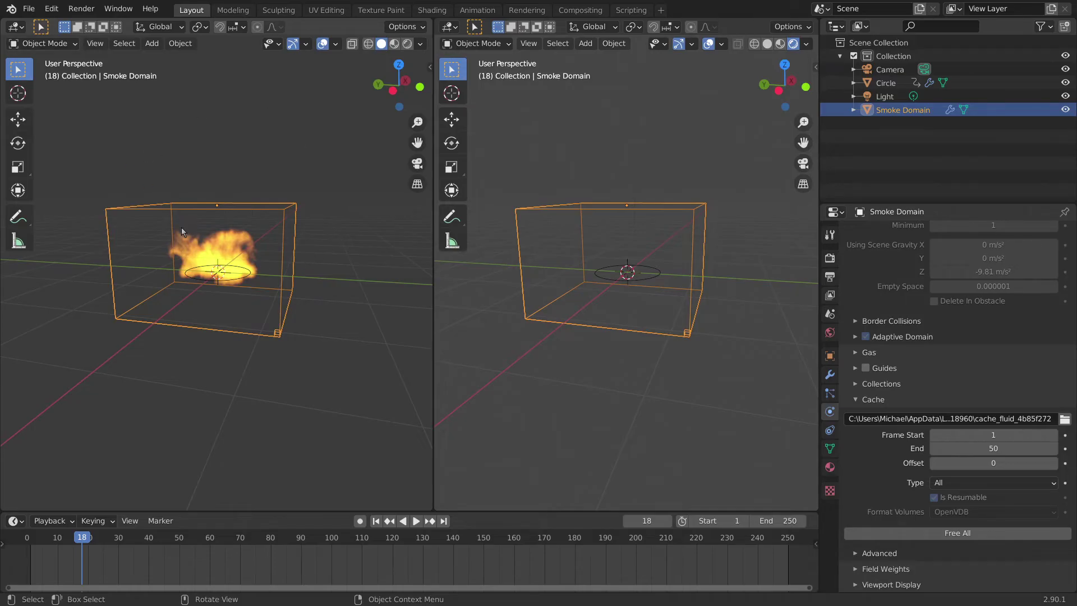
# Step: Turn the left area into a Shader Editor framed on the Principled Volume nodes
pyautogui.click(15, 27)
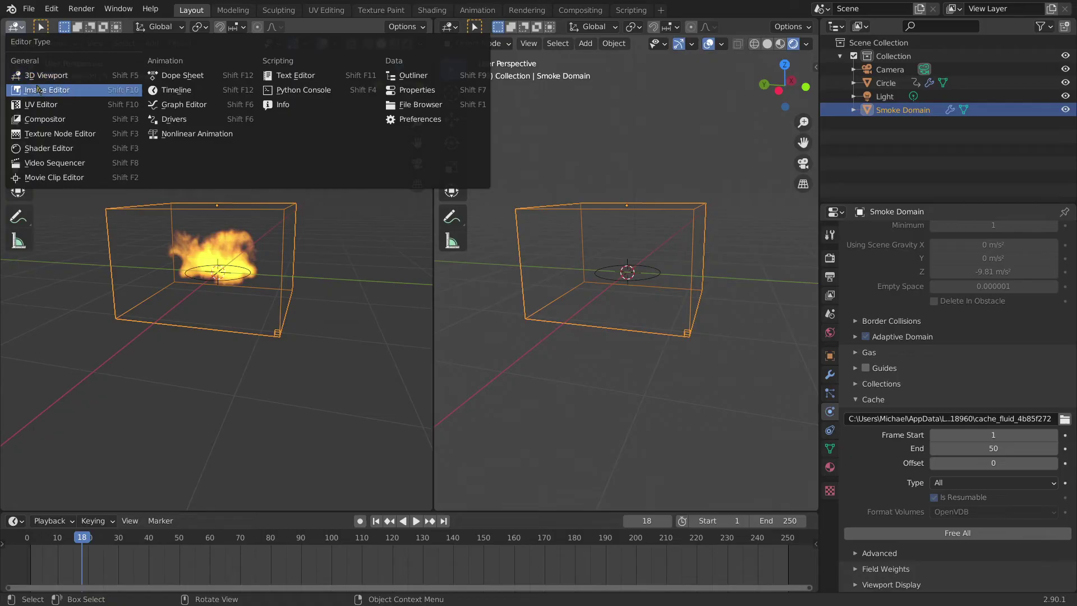
pyautogui.click(65, 148)
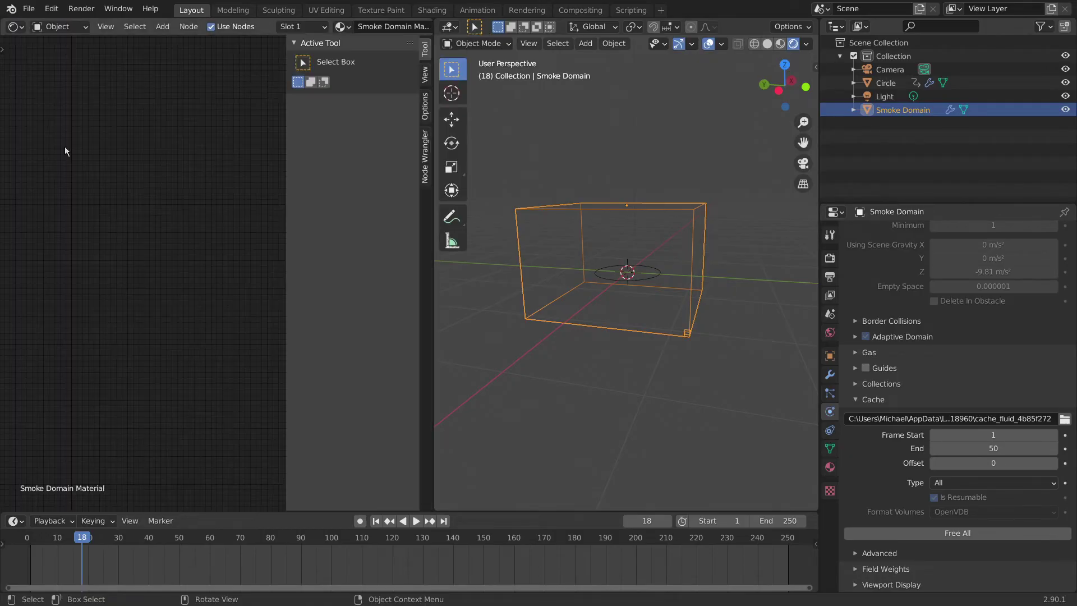
pyautogui.moveTo(162, 196)
pyautogui.keyDown('ctrl'); pyautogui.mouseDown(button='middle')
pyautogui.moveTo(193, 230)
pyautogui.moveTo(174, 184)
pyautogui.mouseUp(button='middle'); pyautogui.keyUp('ctrl')
pyautogui.scroll(3, 180, 185)
pyautogui.scroll(1, 181, 175)
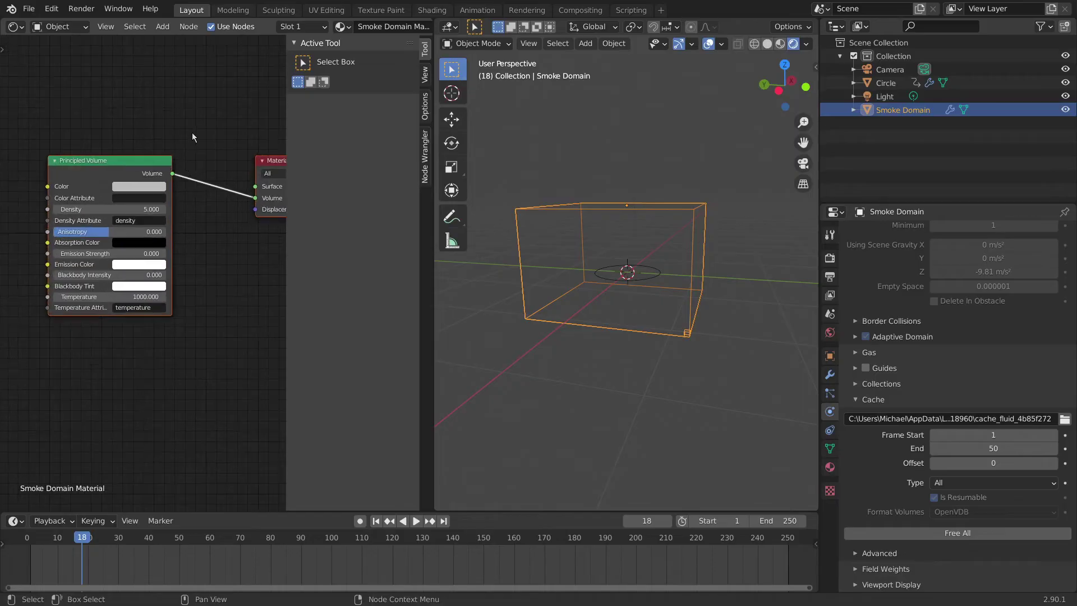
pyautogui.moveTo(201, 118); pyautogui.dragTo(207, 100, button='middle')
pyautogui.moveTo(219, 169); pyautogui.dragTo(218, 193, button='middle')
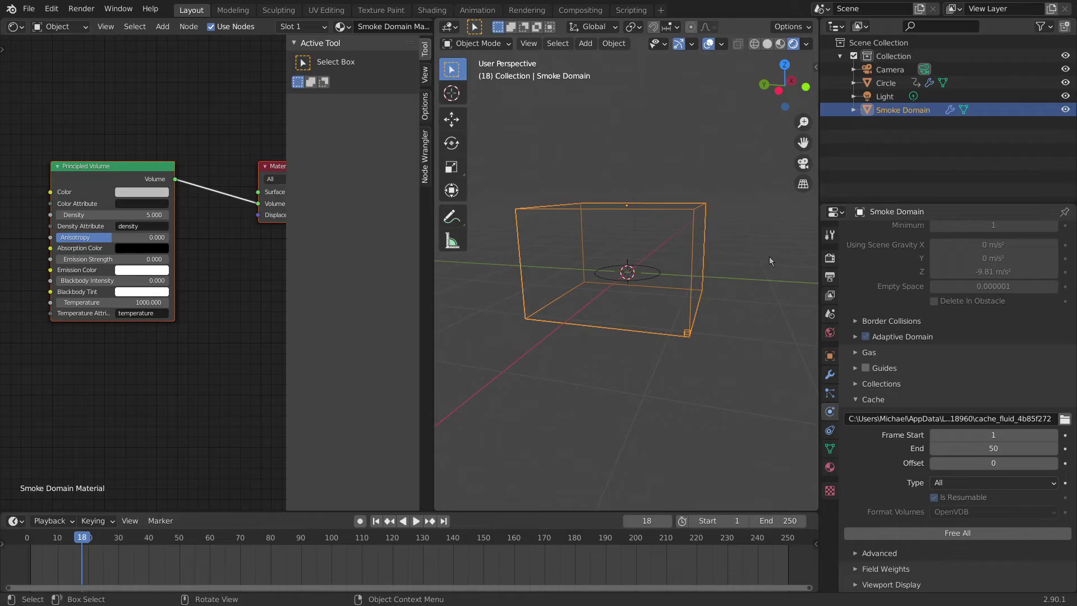
# Step: Set the Render Engine to Cycles in Render Properties
pyautogui.click(830, 258)
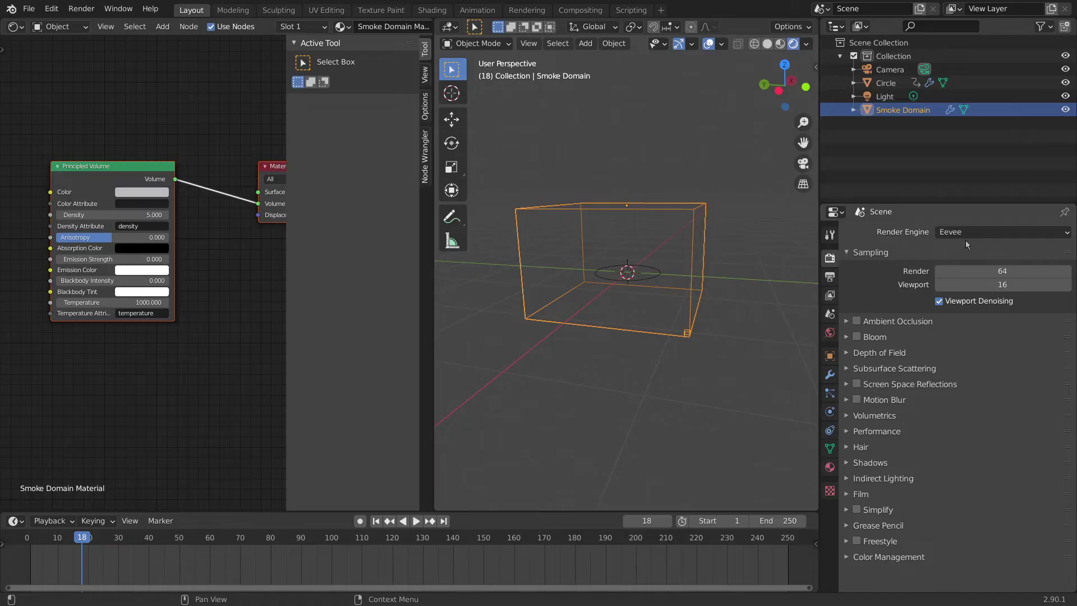
pyautogui.click(983, 230)
pyautogui.click(979, 277)
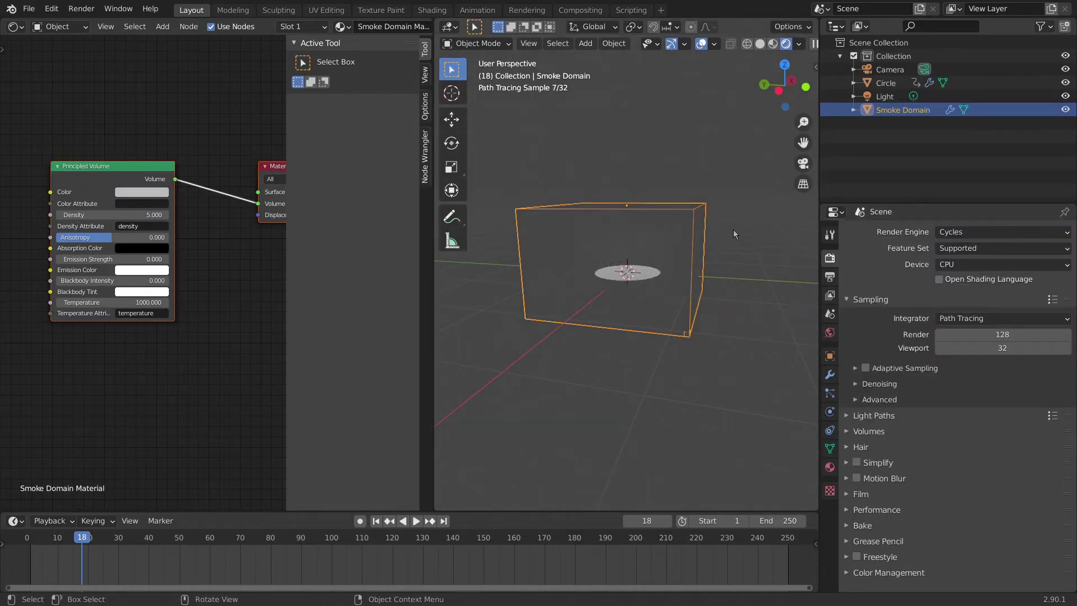
pyautogui.moveTo(733, 230); pyautogui.dragTo(733, 213, button='middle')
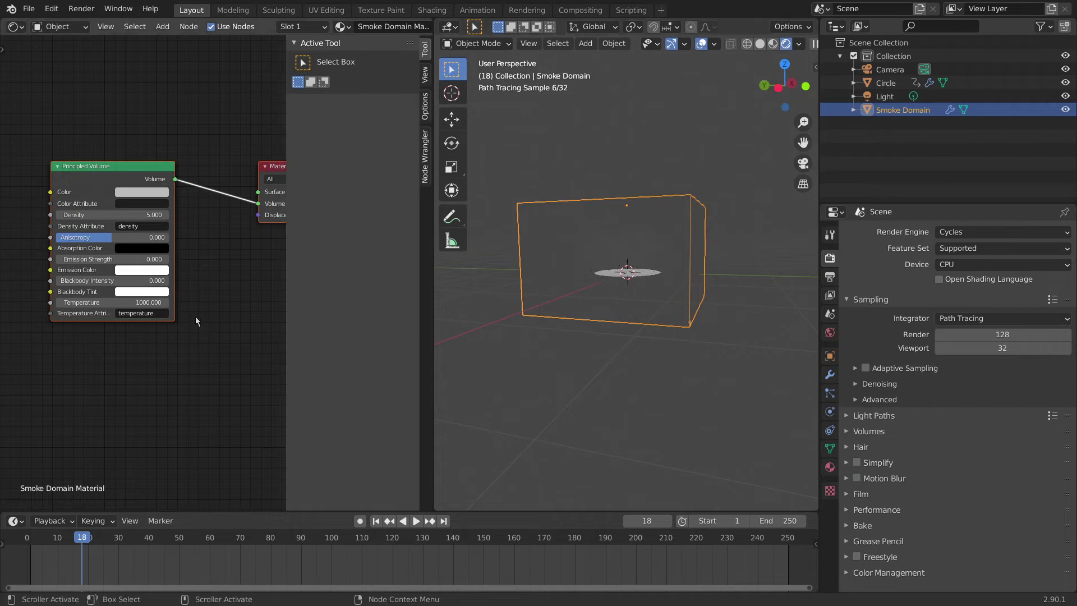
pyautogui.scroll(3, 195, 317)
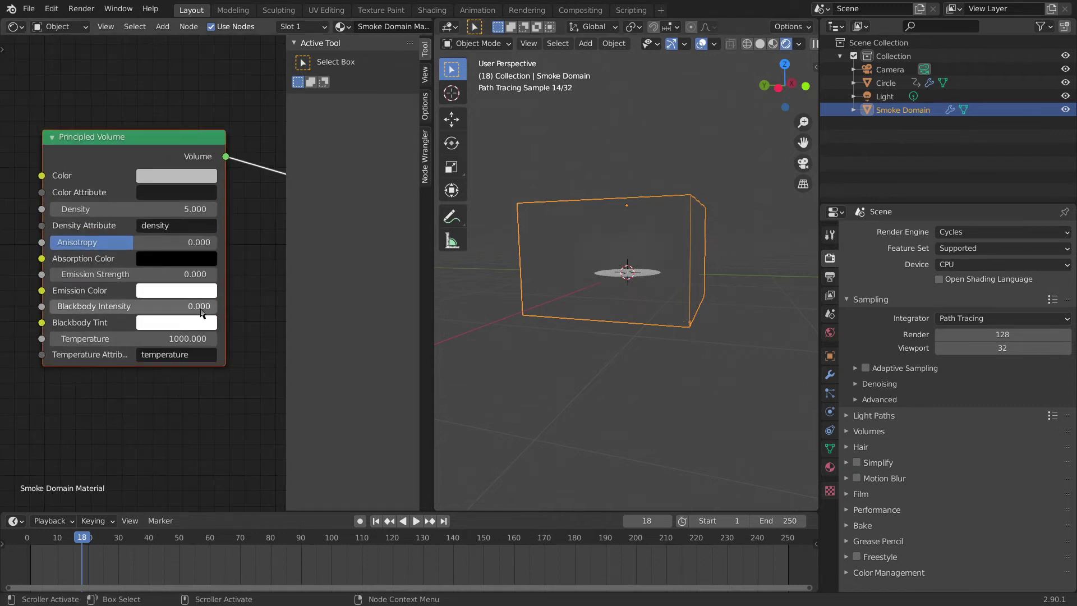
# Step: Raise the Principled Volume Blackbody Intensity to 1, then to 5
pyautogui.click(200, 308)
pyautogui.write('1')
pyautogui.press('Return')
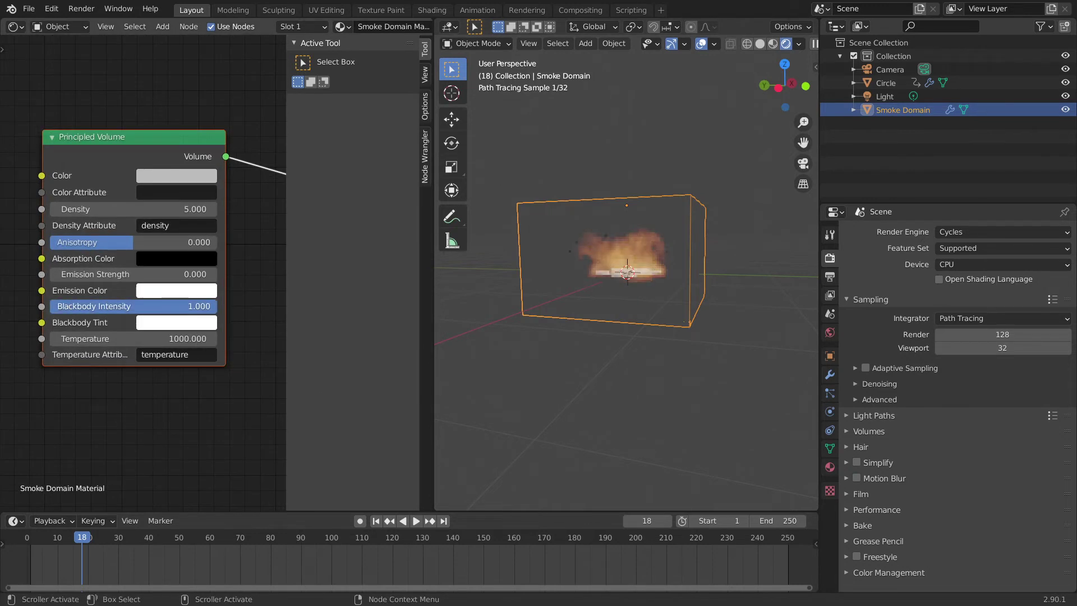
pyautogui.scroll(3, 718, 272)
pyautogui.moveTo(718, 272); pyautogui.dragTo(736, 251, button='middle')
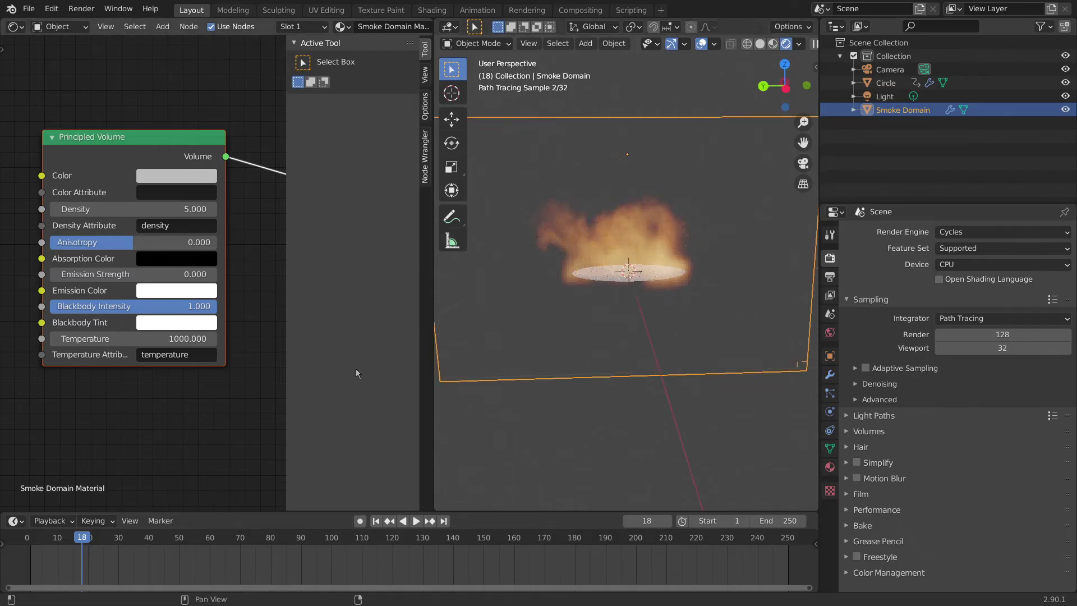
pyautogui.click(208, 307)
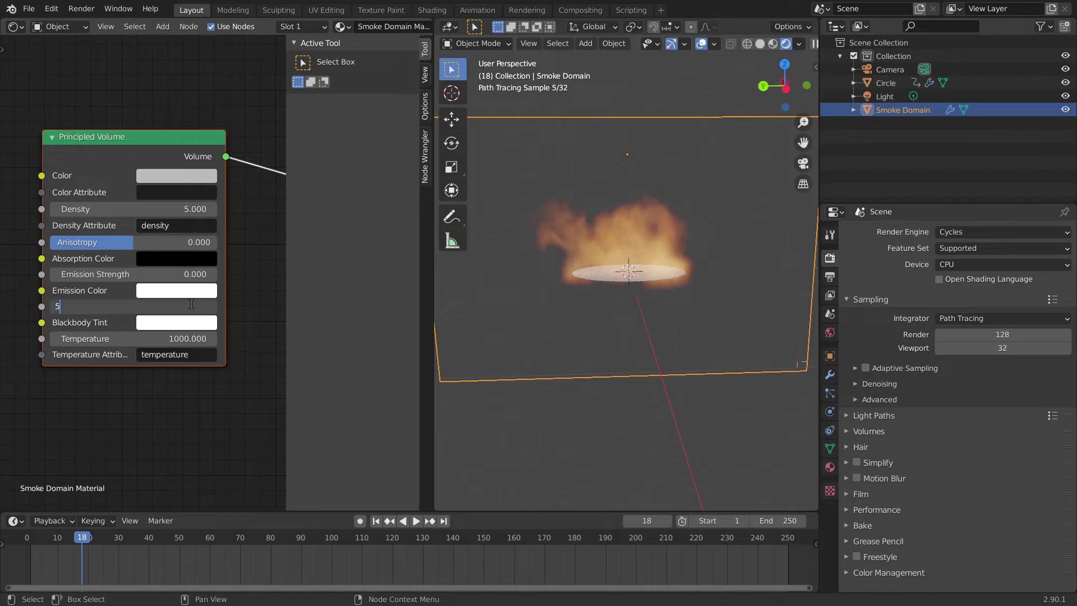
pyautogui.press('Return')
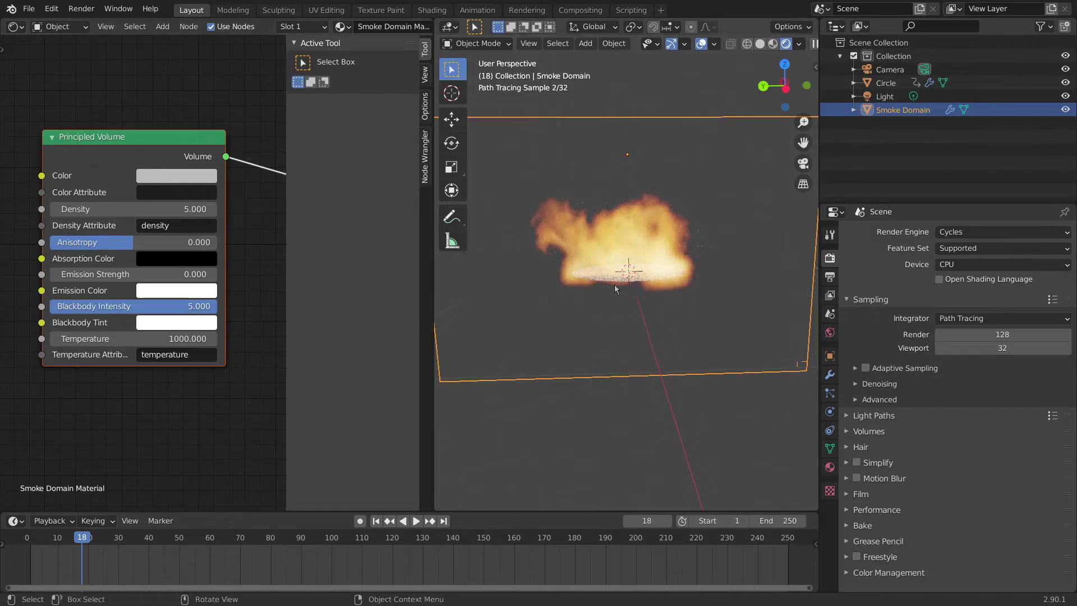
pyautogui.moveTo(615, 285); pyautogui.dragTo(591, 292, button='middle')
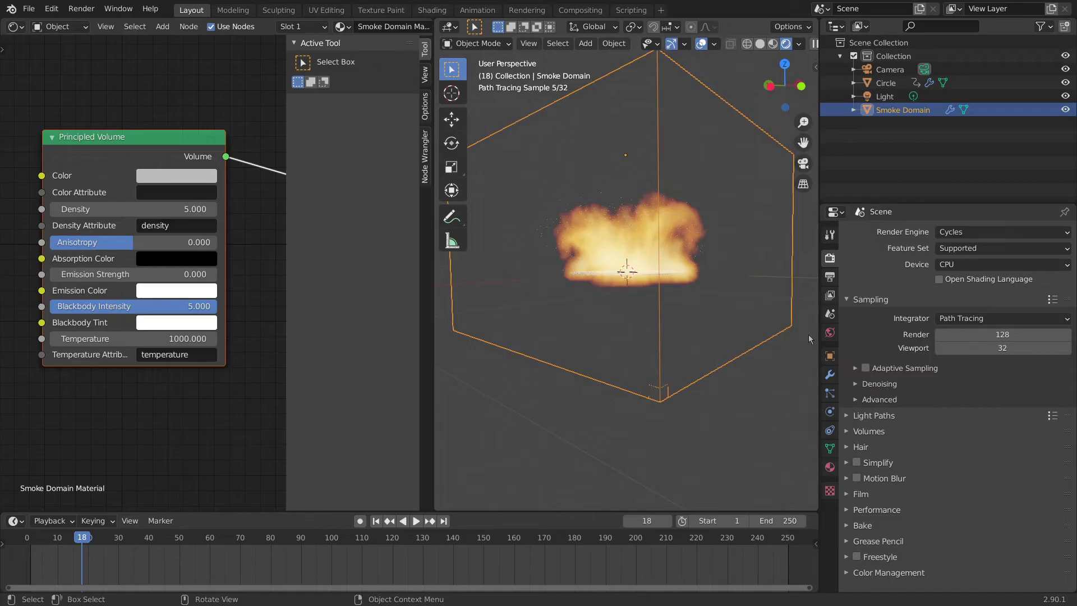
# Step: Set the World Surface Color's Value to 0 for a pure black background
pyautogui.click(830, 334)
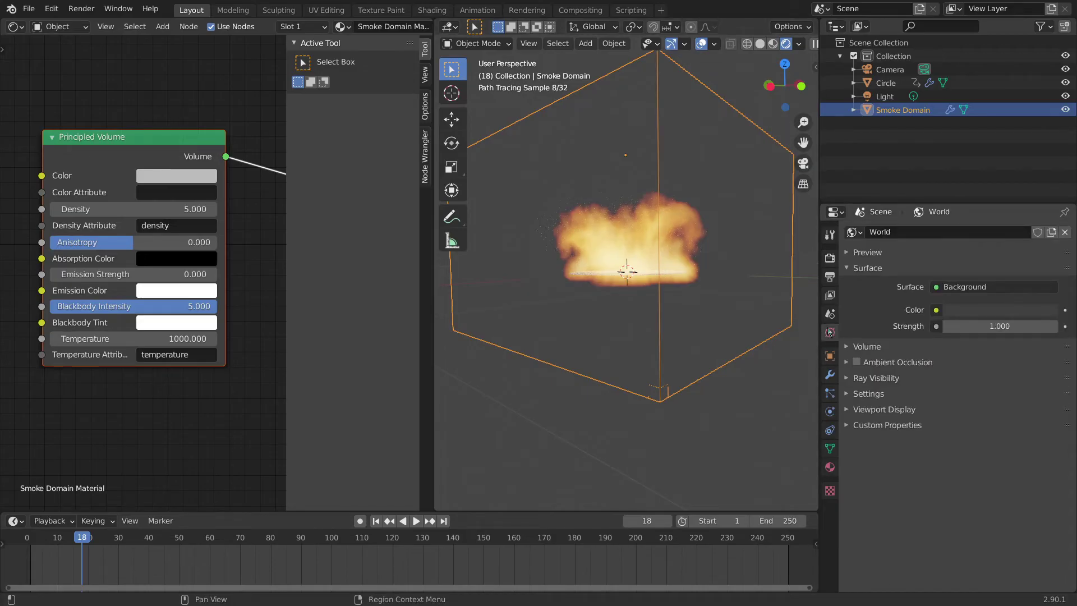
pyautogui.click(984, 311)
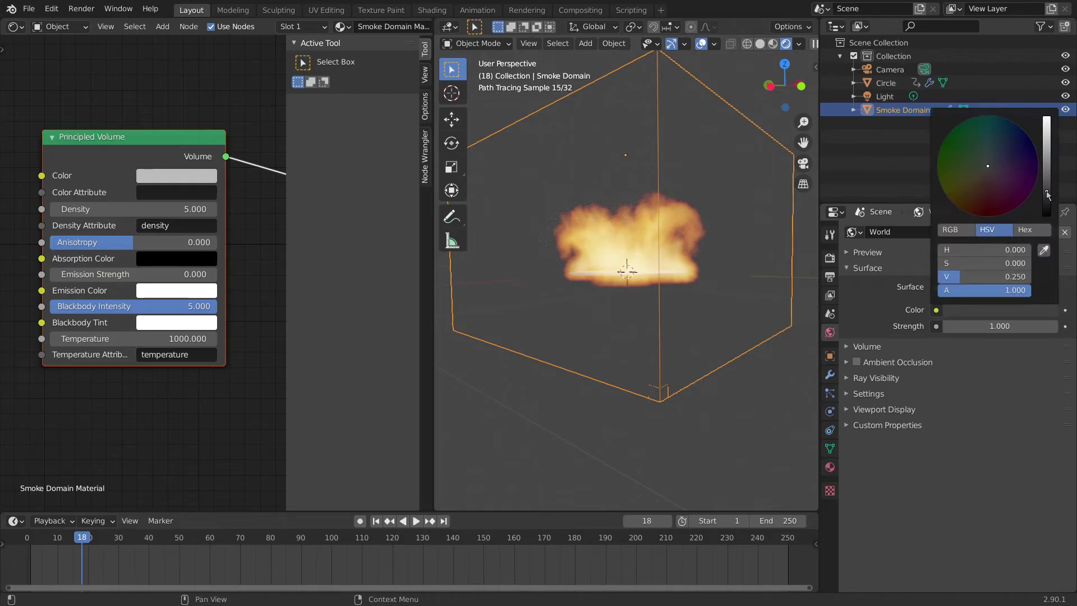
pyautogui.moveTo(1047, 194); pyautogui.dragTo(1047, 215)
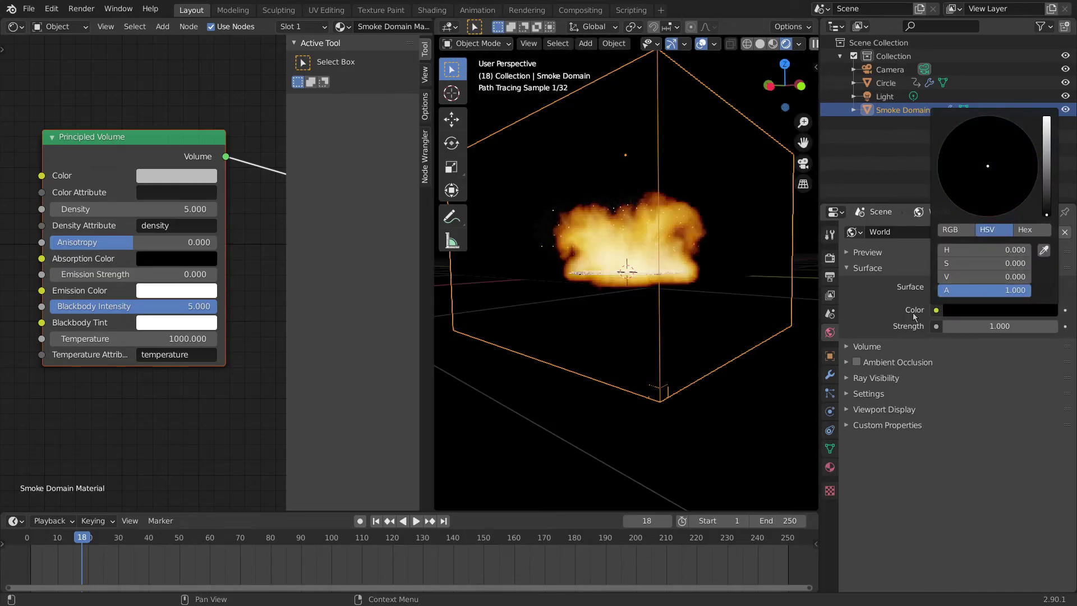
pyautogui.scroll(-5, 734, 320)
pyautogui.moveTo(735, 319); pyautogui.dragTo(736, 281, button='middle')
pyautogui.scroll(2, 637, 254)
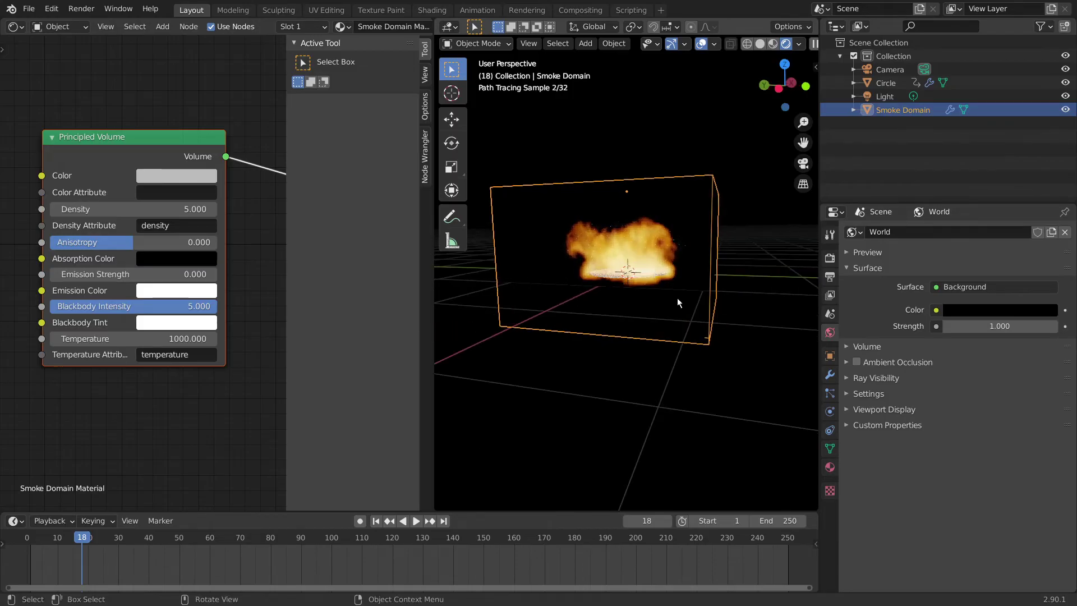
# Step: Add a Plane scaled to about 2.43 as a floor under the fire, then select the Light
pyautogui.click(732, 355)
pyautogui.hotkey('shift', 'a')
pyautogui.moveTo(612, 280)
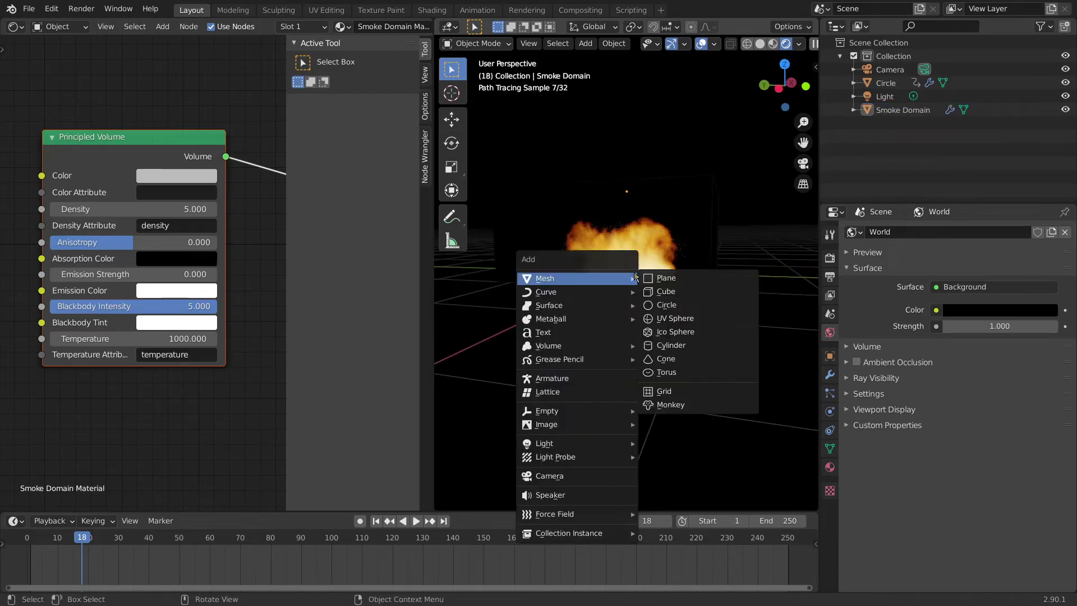
pyautogui.click(670, 280)
pyautogui.press('s')
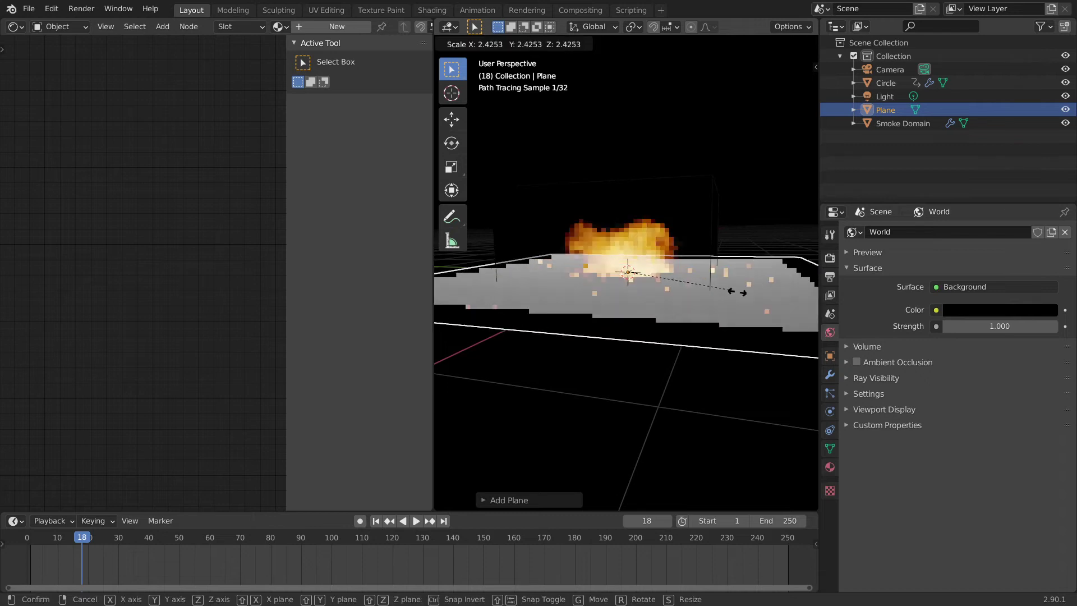
pyautogui.click(745, 298)
pyautogui.moveTo(746, 298); pyautogui.dragTo(759, 221, button='middle')
pyautogui.click(931, 97)
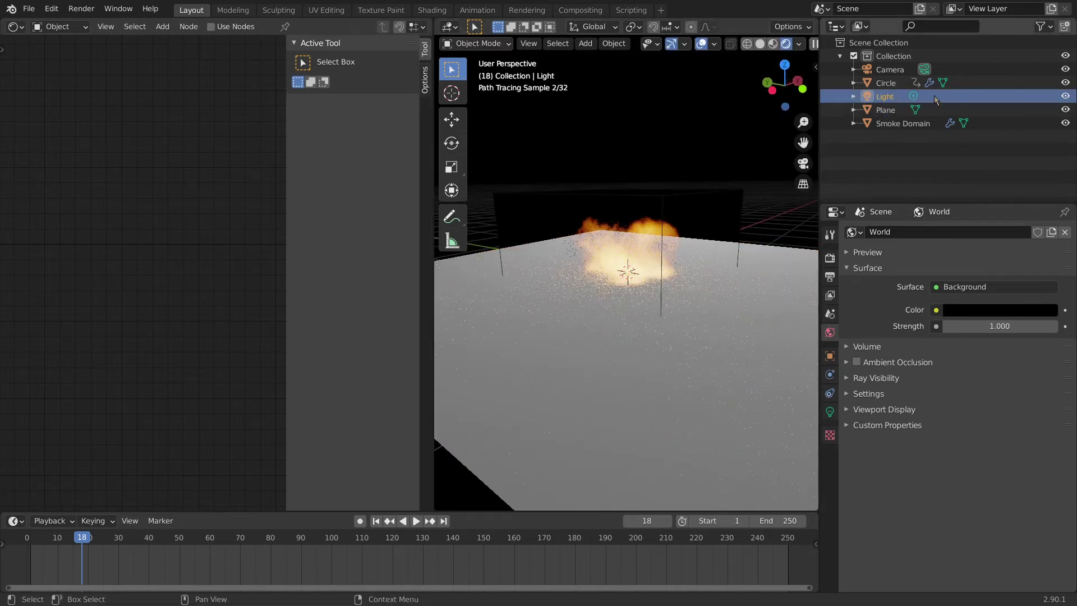
# Step: Hide the Light in the viewport and disable its render visibility in the outliner
pyautogui.click(1064, 96)
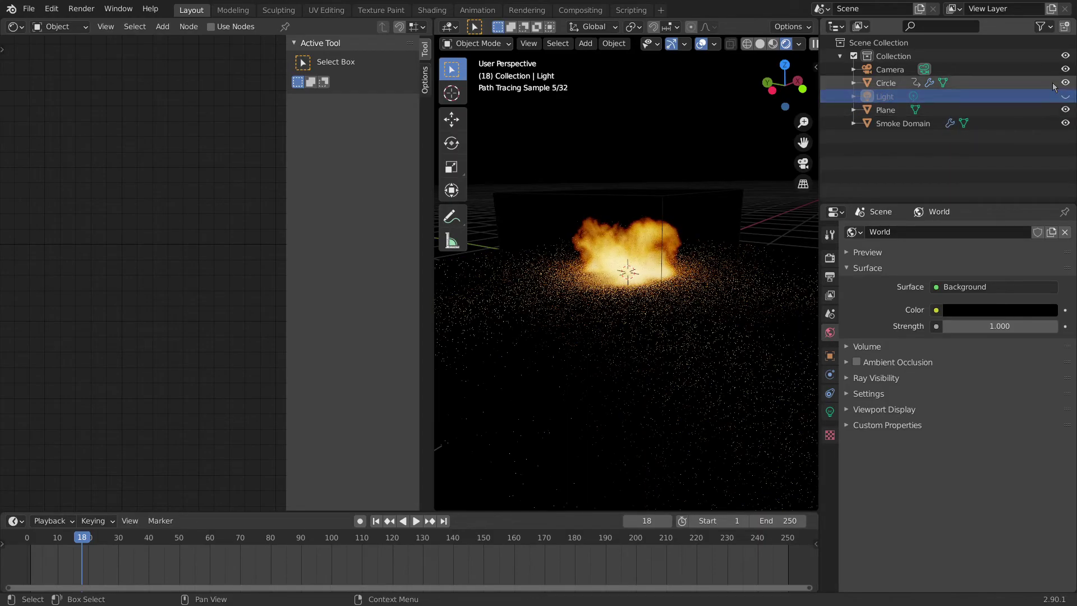
pyautogui.click(1045, 27)
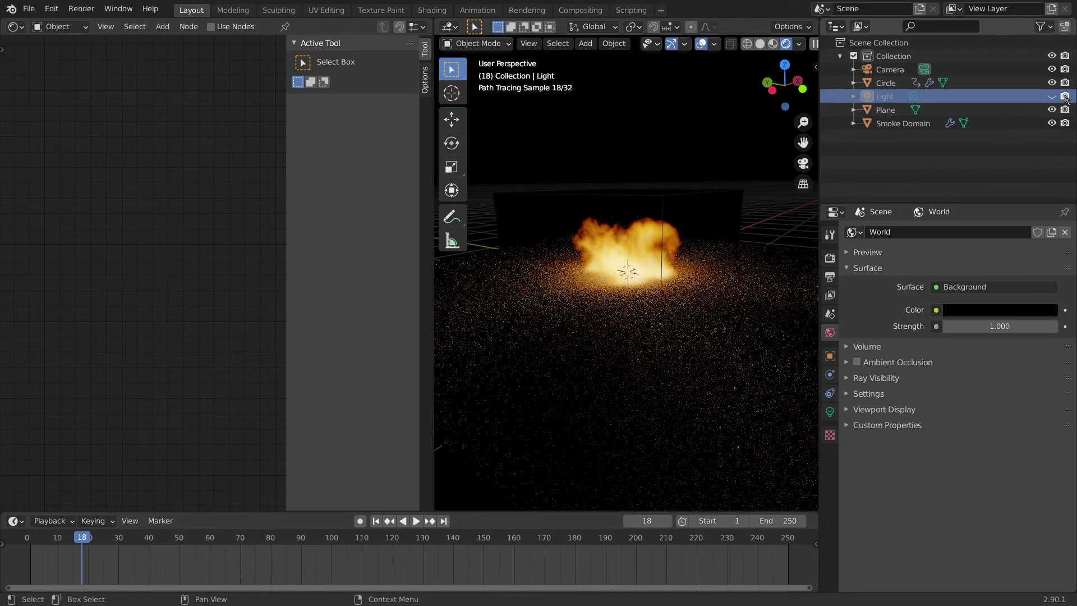
pyautogui.click(1066, 96)
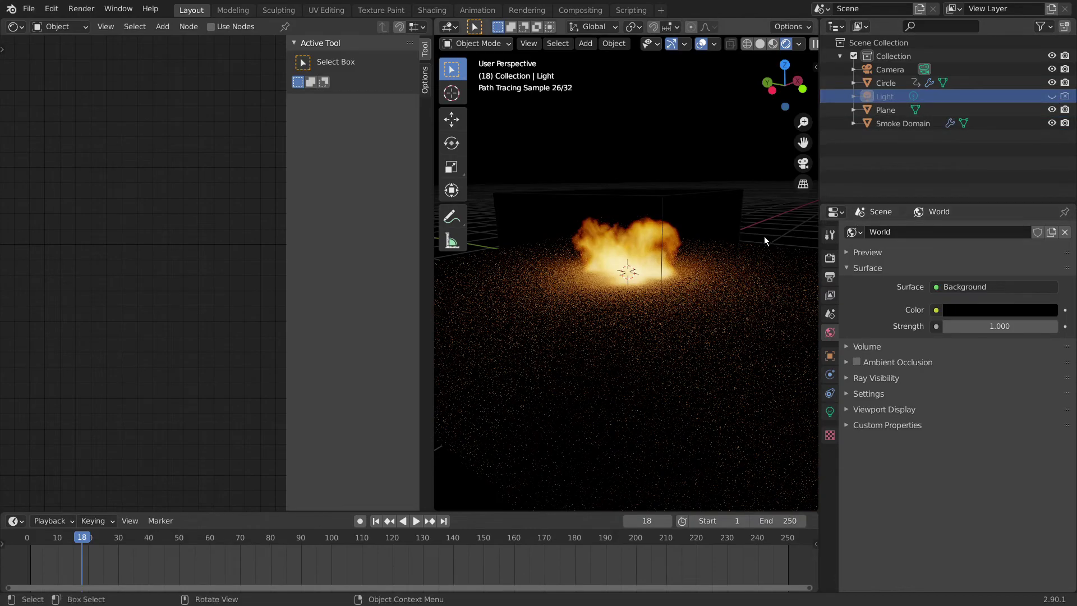
pyautogui.moveTo(764, 237); pyautogui.dragTo(775, 236, button='middle')
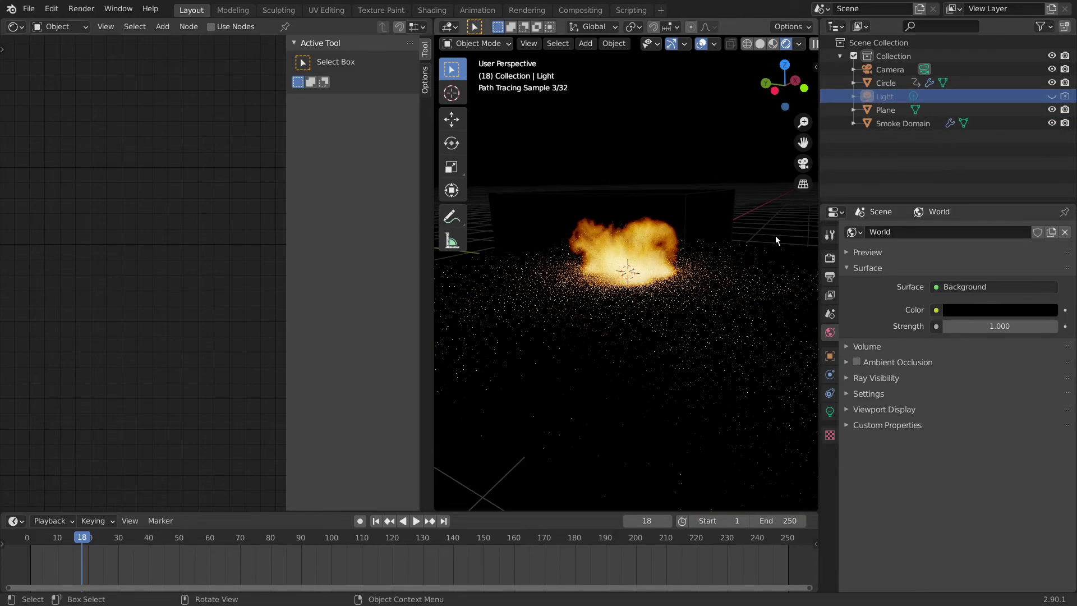
# Step: Inspect the fire through the camera and from orbit, selecting the Circle emitter at its base
pyautogui.press('KP_0')
pyautogui.scroll(3, 729, 236)
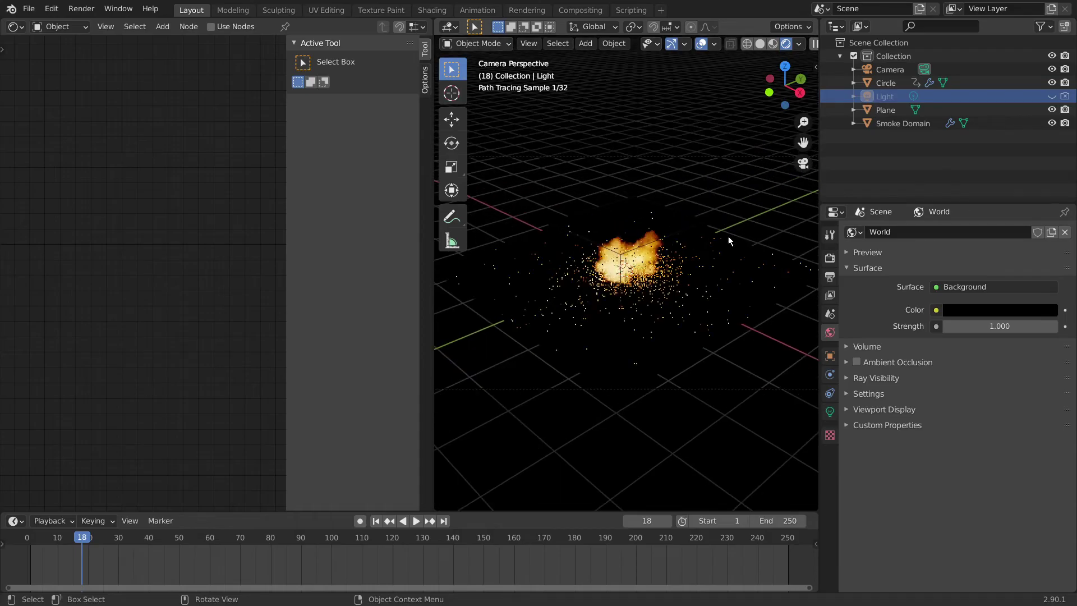
pyautogui.moveTo(716, 230)
pyautogui.mouseDown(button='middle')
pyautogui.moveTo(718, 260)
pyautogui.moveTo(653, 269)
pyautogui.moveTo(682, 268)
pyautogui.moveTo(712, 246)
pyautogui.moveTo(699, 242)
pyautogui.moveTo(640, 264)
pyautogui.mouseUp(button='middle')
pyautogui.click(638, 265)
pyautogui.click(638, 266)
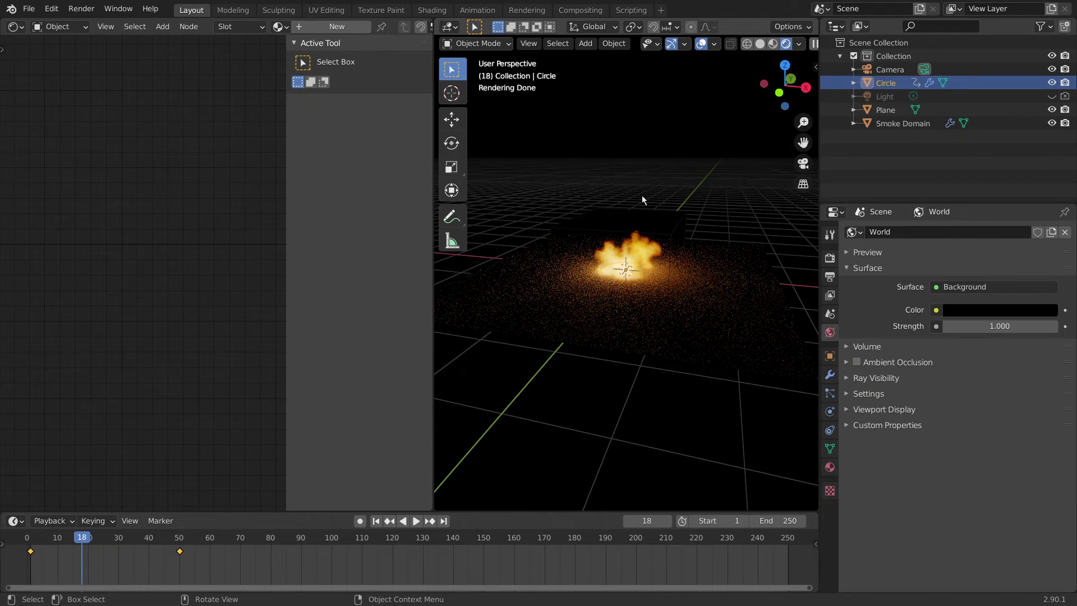
pyautogui.scroll(8, 641, 195)
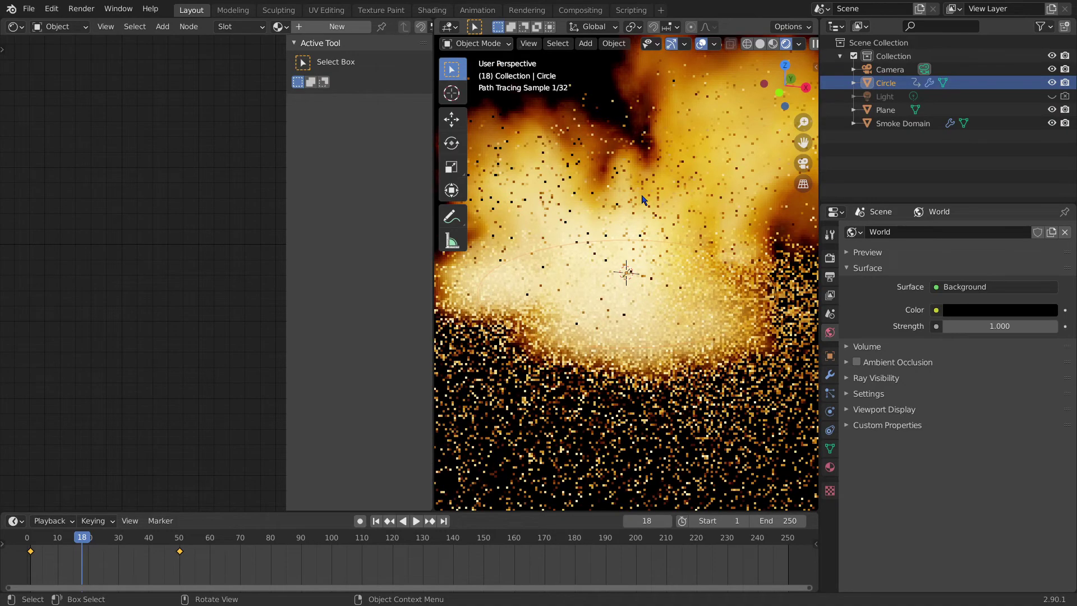
pyautogui.scroll(-5, 645, 199)
pyautogui.moveTo(645, 200); pyautogui.dragTo(683, 229, button='middle')
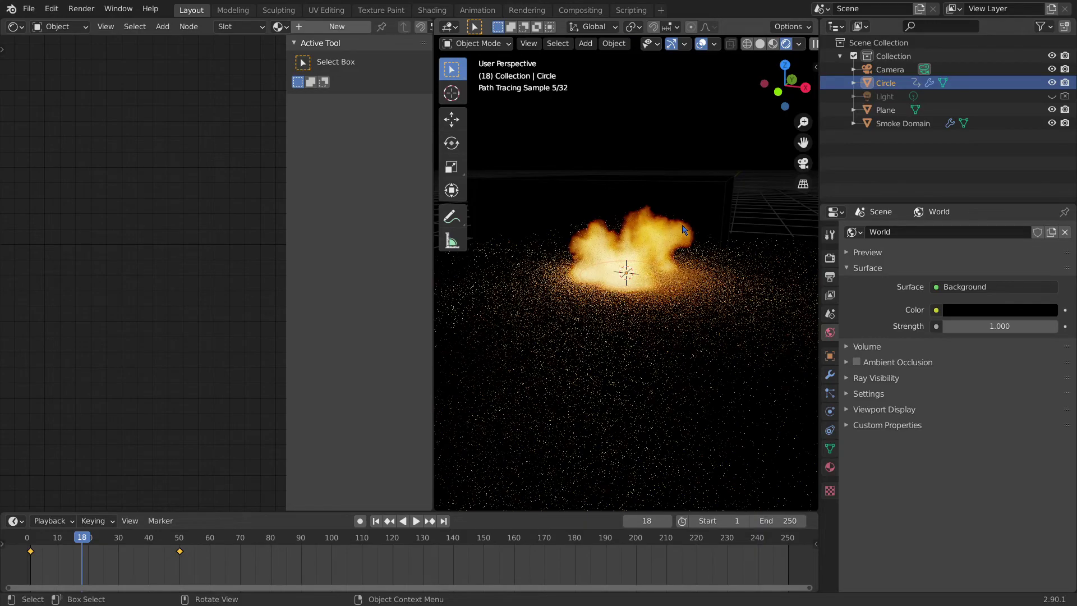
pyautogui.press('KP_0')
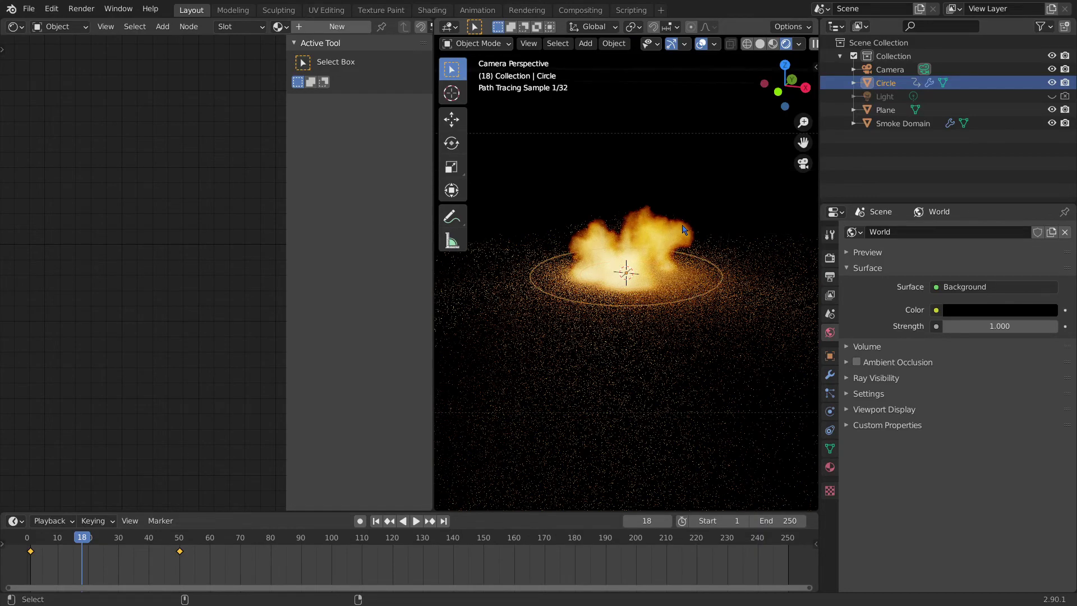
pyautogui.scroll(-3, 658, 180)
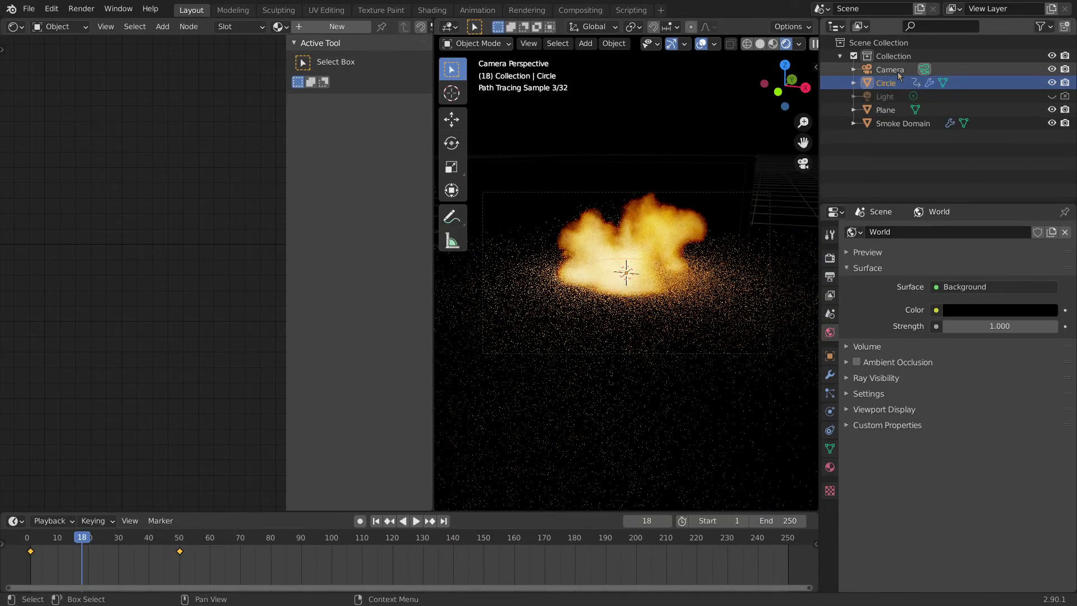
# Step: Move the Camera slightly higher to frame the fire better
pyautogui.click(890, 70)
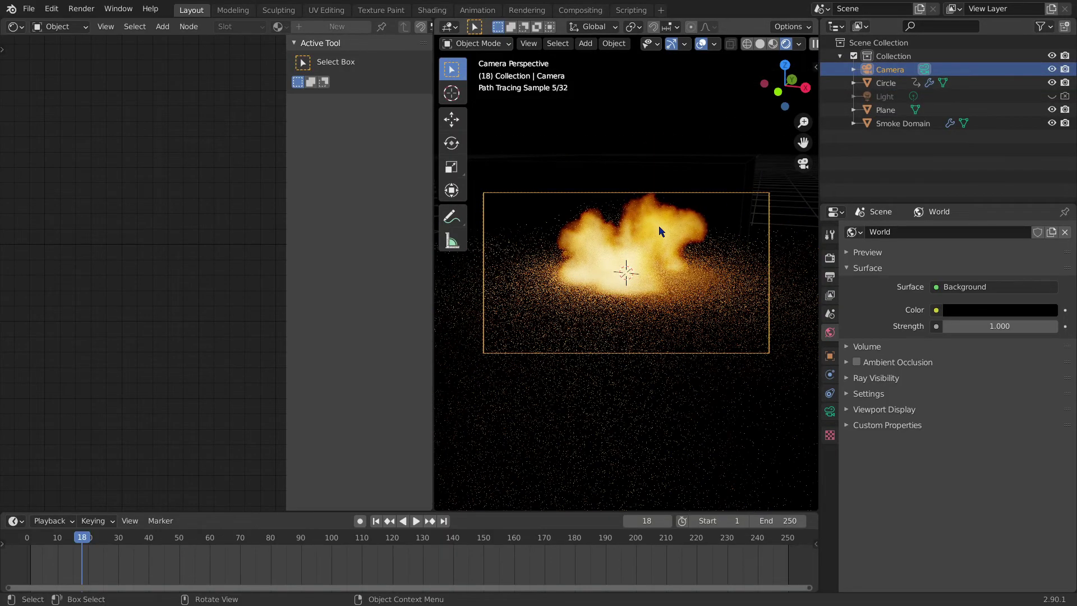
pyautogui.press('g')
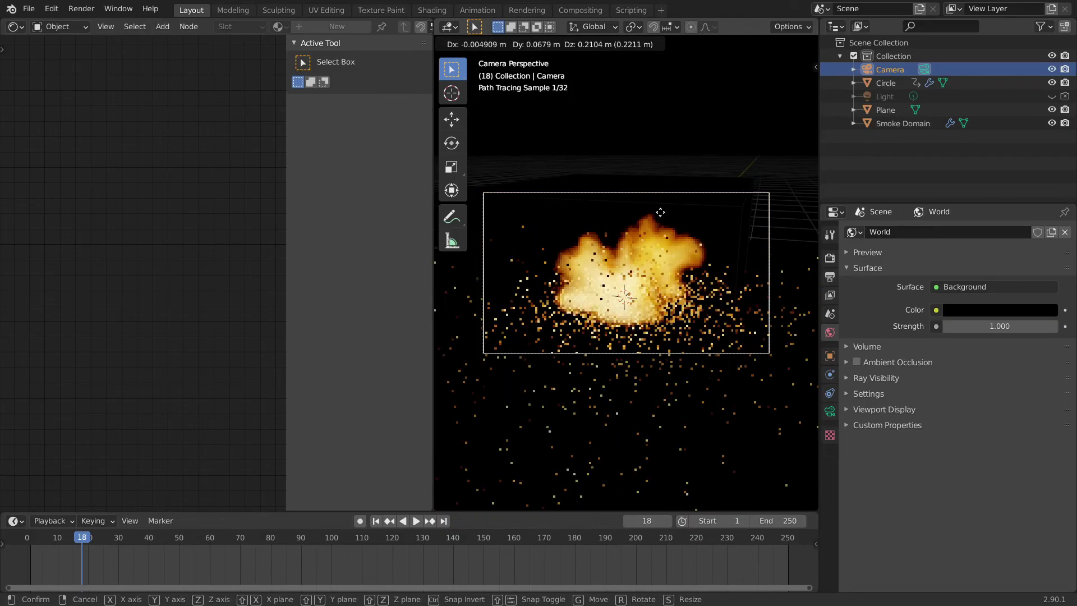
pyautogui.click(659, 209)
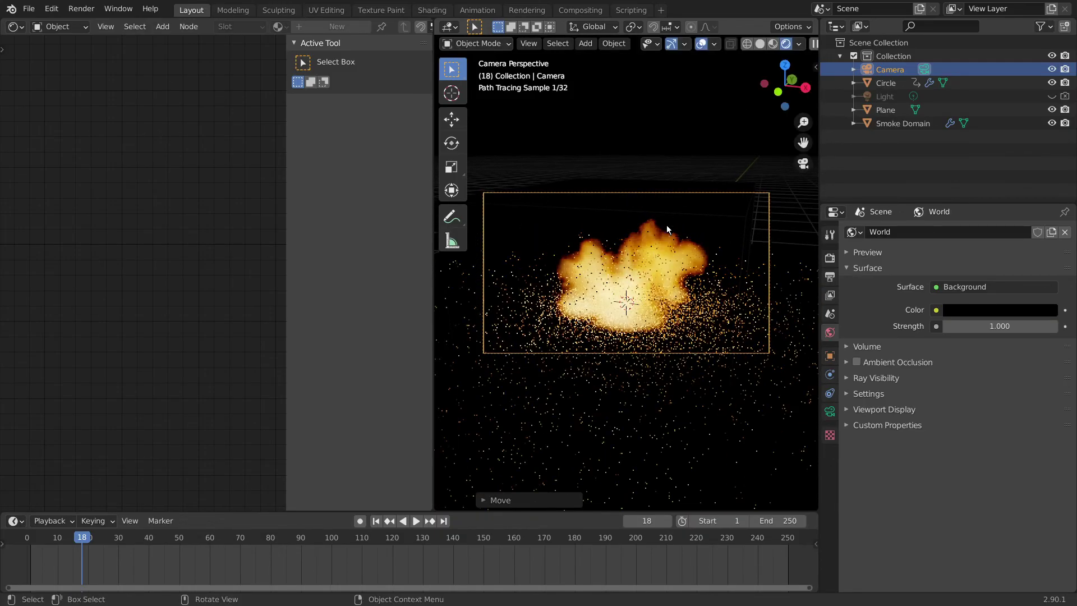
pyautogui.moveTo(667, 225); pyautogui.dragTo(668, 237, button='middle')
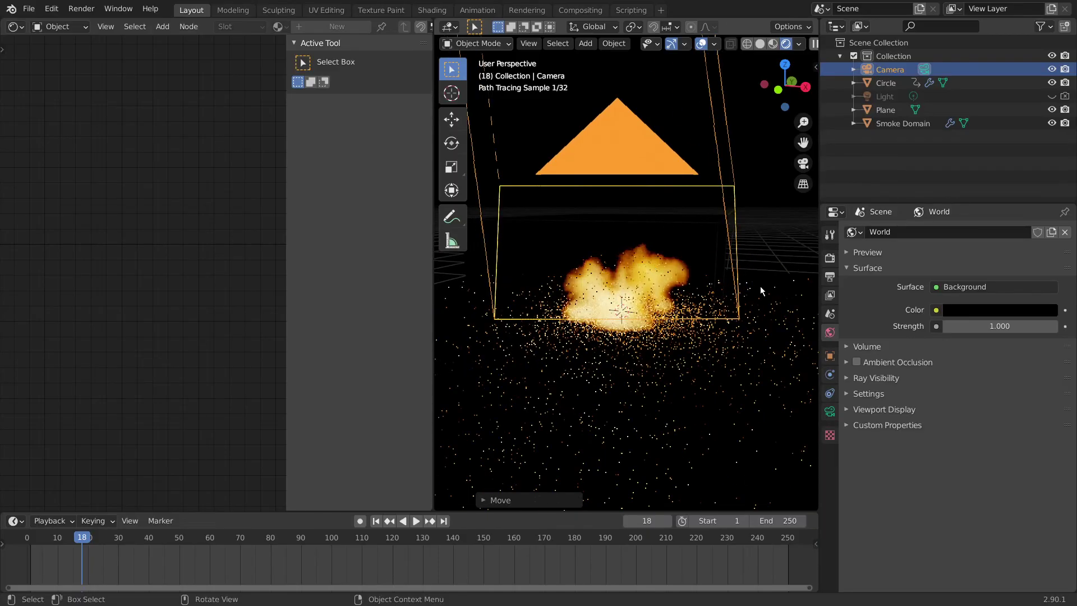
# Step: Compare Solid and Rendered shading through the camera to check the new framing
pyautogui.click(889, 88)
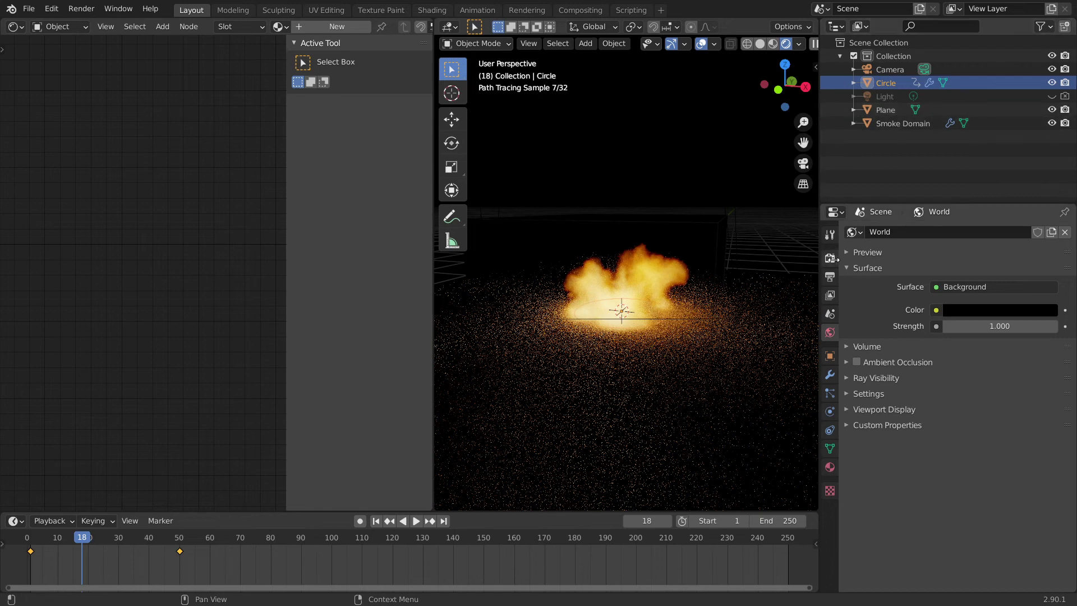
pyautogui.moveTo(693, 313); pyautogui.dragTo(685, 312, button='middle')
pyautogui.click(759, 265)
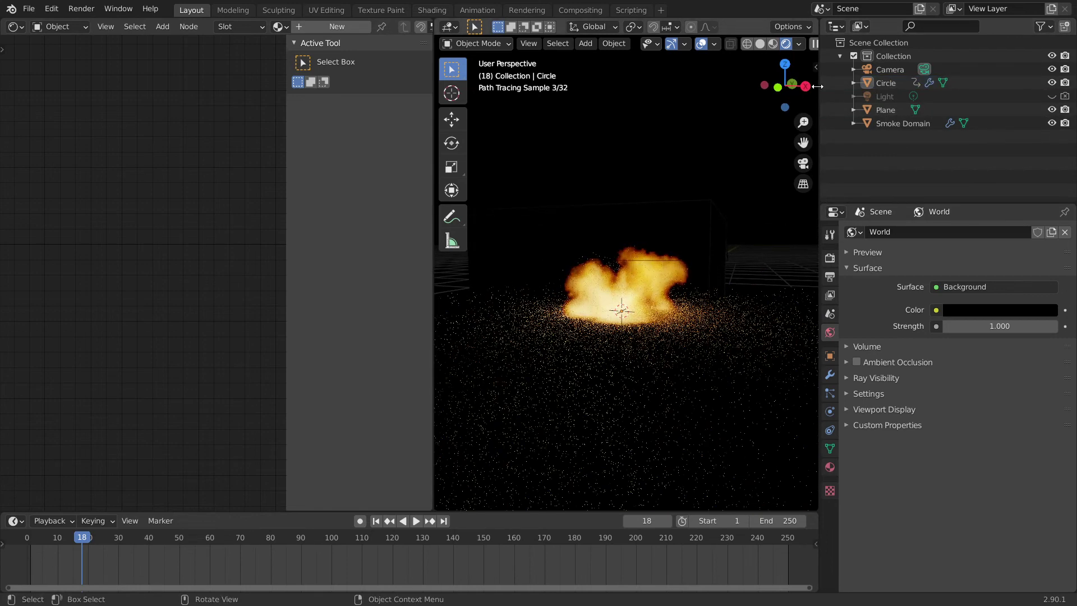
pyautogui.click(759, 44)
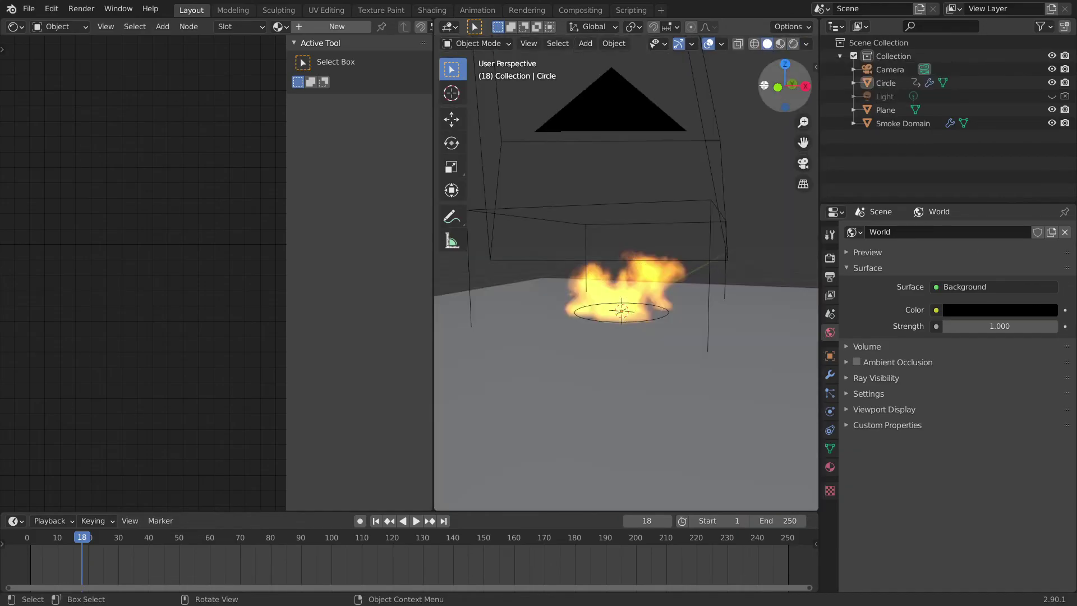
pyautogui.moveTo(699, 281); pyautogui.dragTo(688, 284, button='middle')
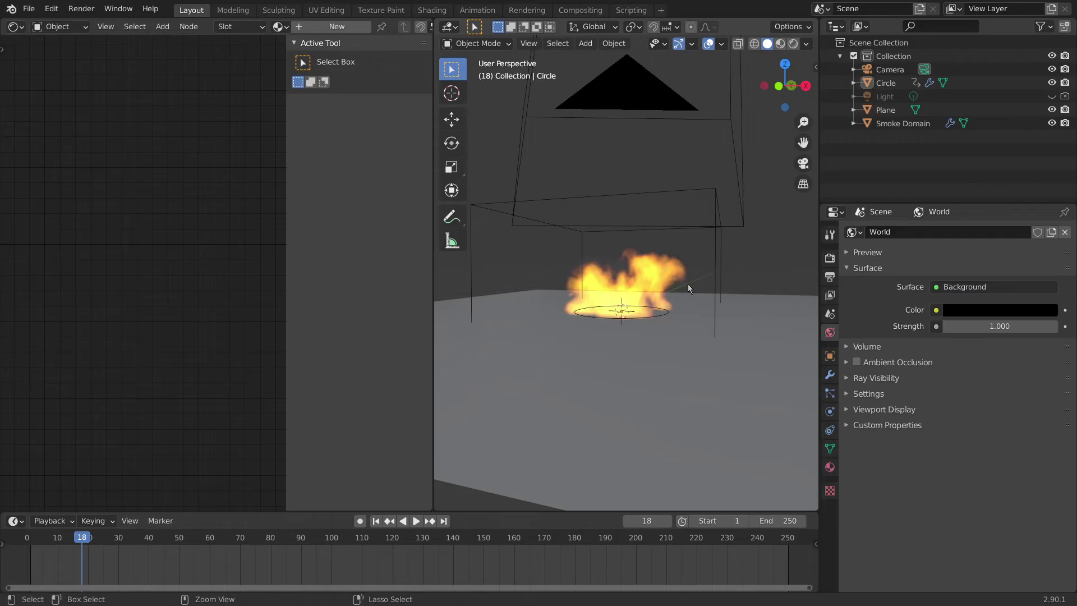
pyautogui.press('KP_0')
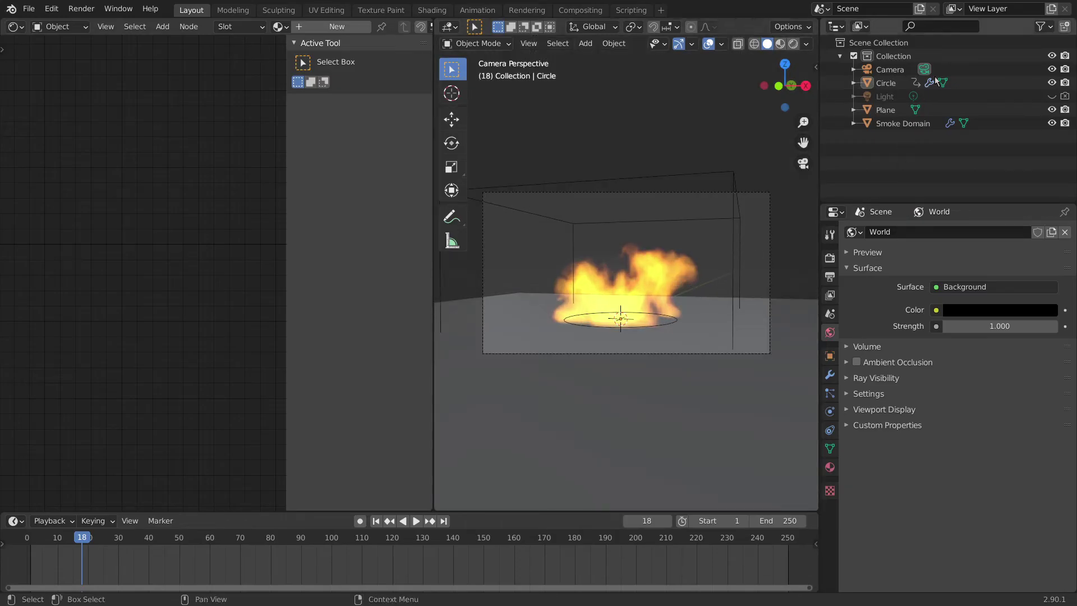
pyautogui.click(793, 43)
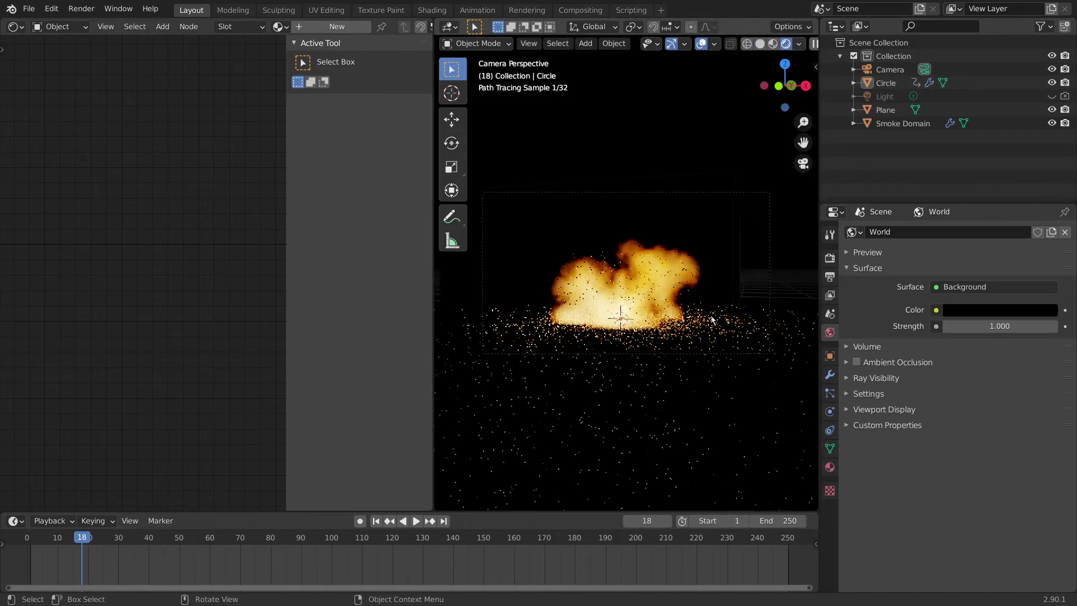
pyautogui.moveTo(693, 363); pyautogui.dragTo(684, 324, button='middle')
# Step: Lower the ground plane vertically by about 0.07 m and view through the camera
pyautogui.click(735, 197)
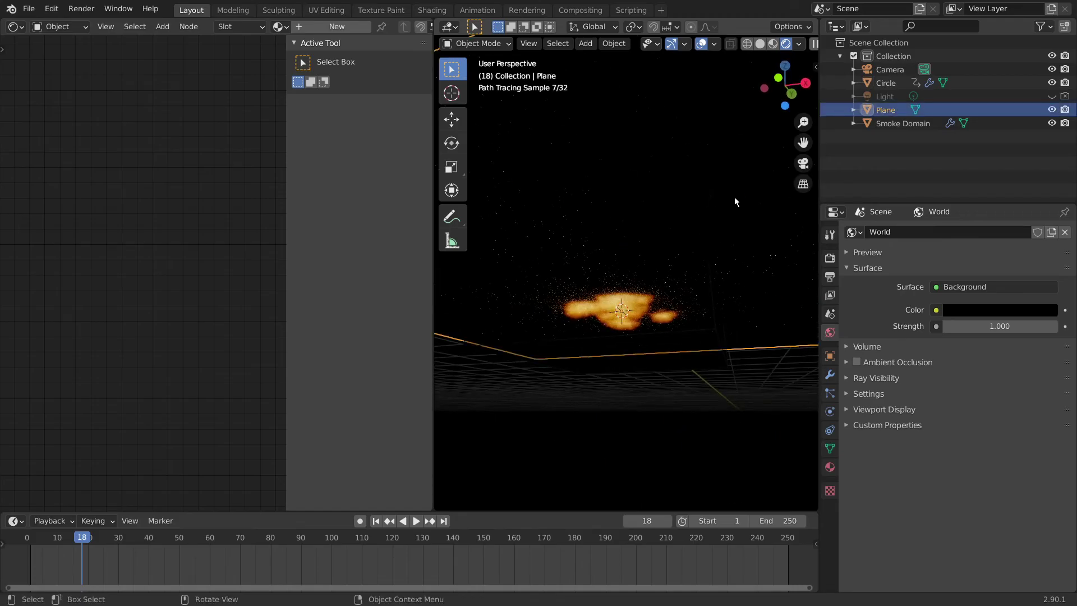
pyautogui.press('g')
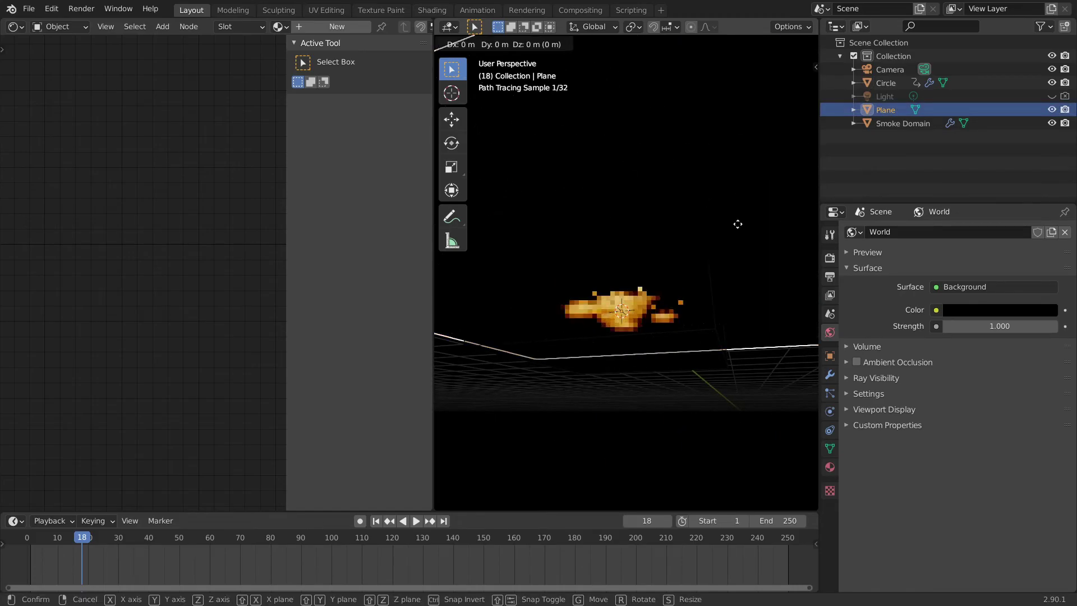
pyautogui.press('z')
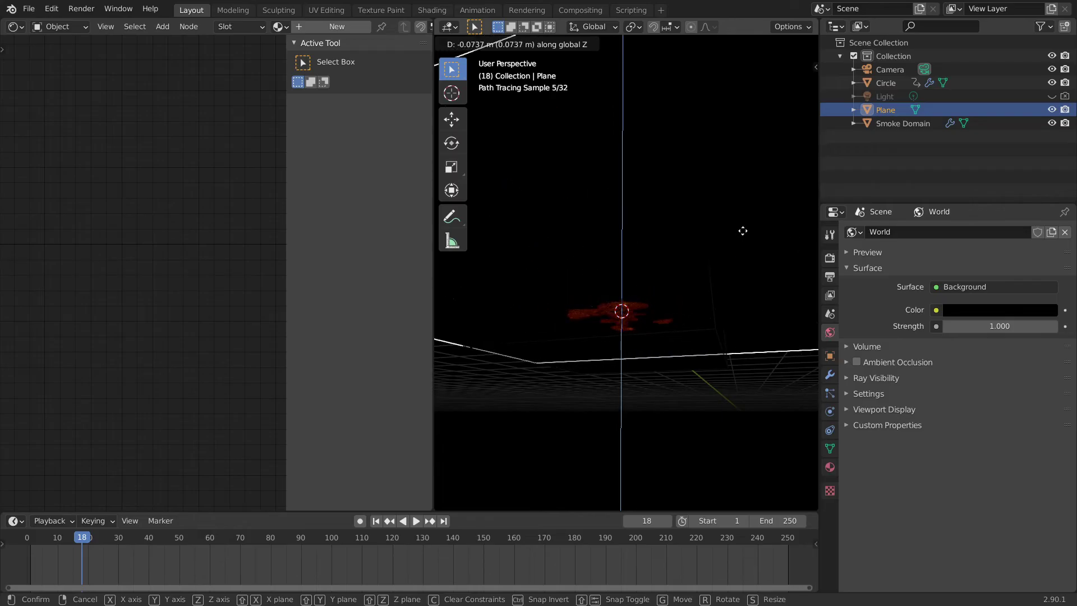
pyautogui.click(730, 227)
pyautogui.press('KP_0')
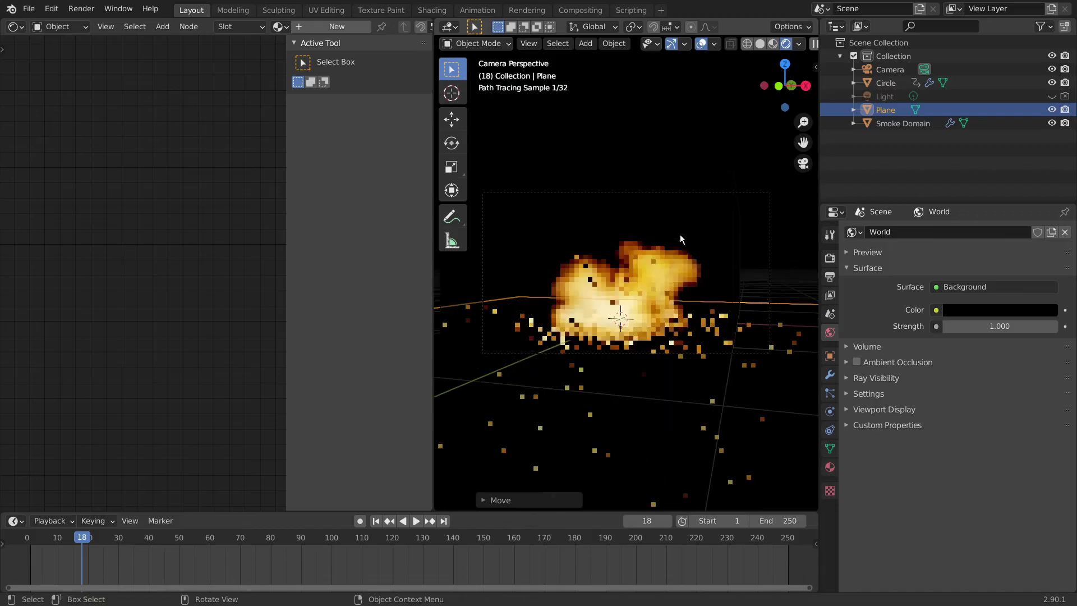
# Step: Check frames 38, 46 and 39 of the fire, settling on frame 36
pyautogui.click(142, 537)
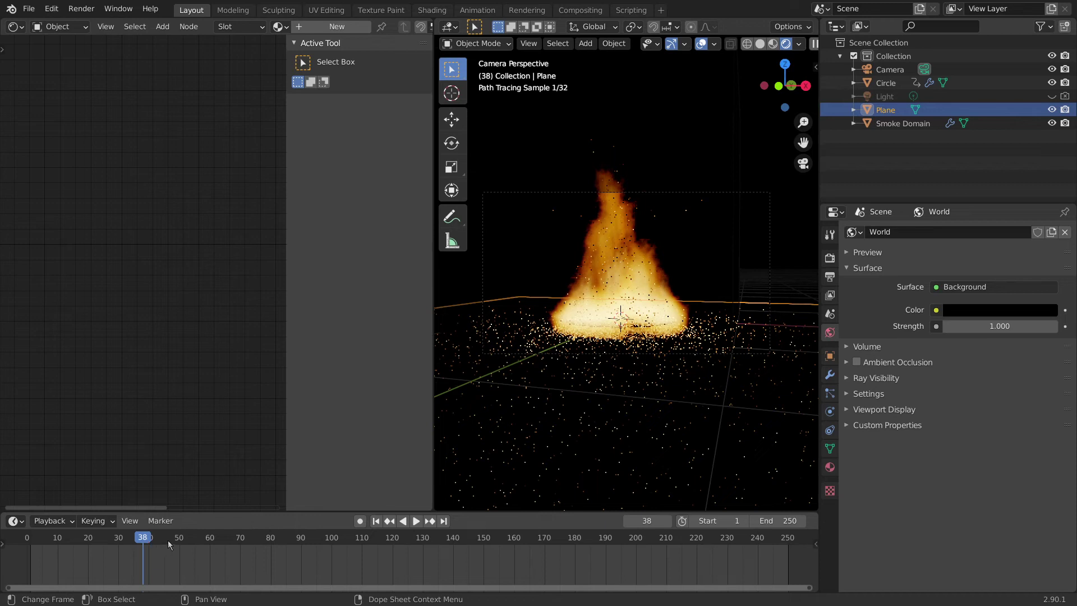
pyautogui.click(167, 539)
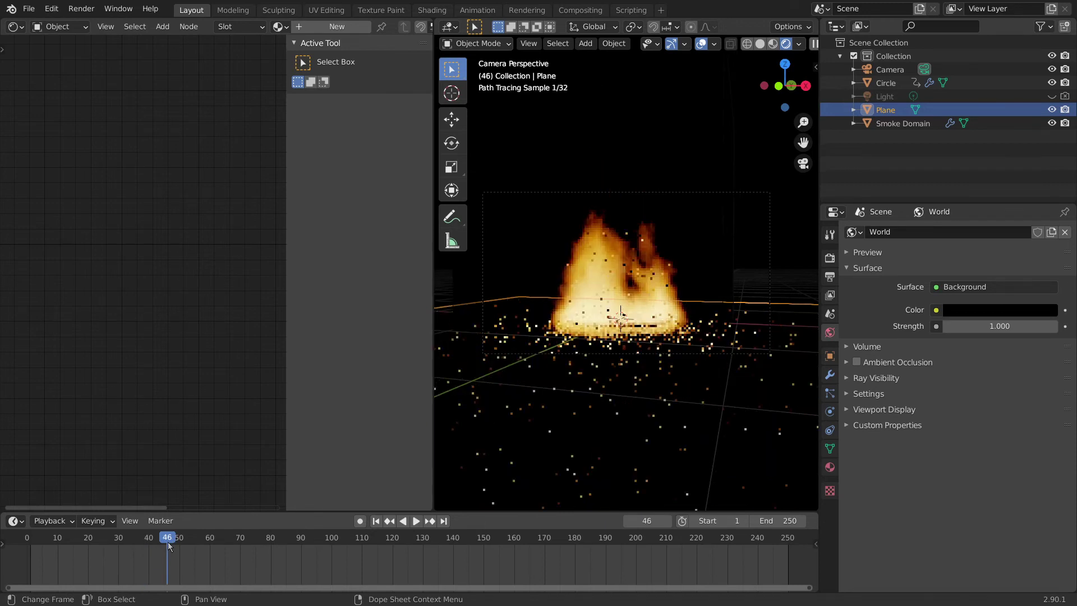
pyautogui.click(146, 540)
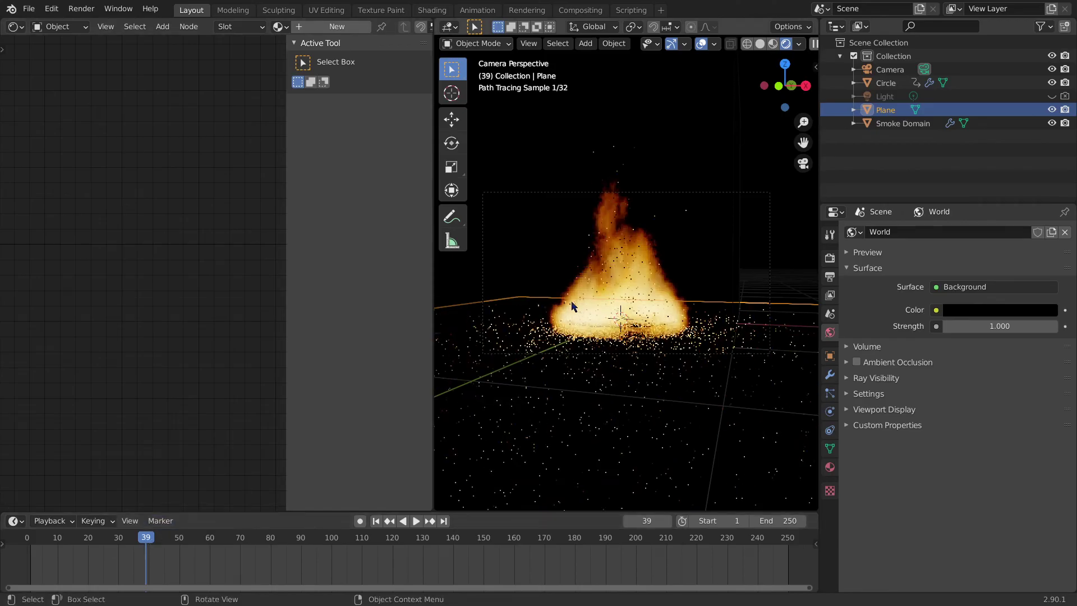
pyautogui.click(137, 538)
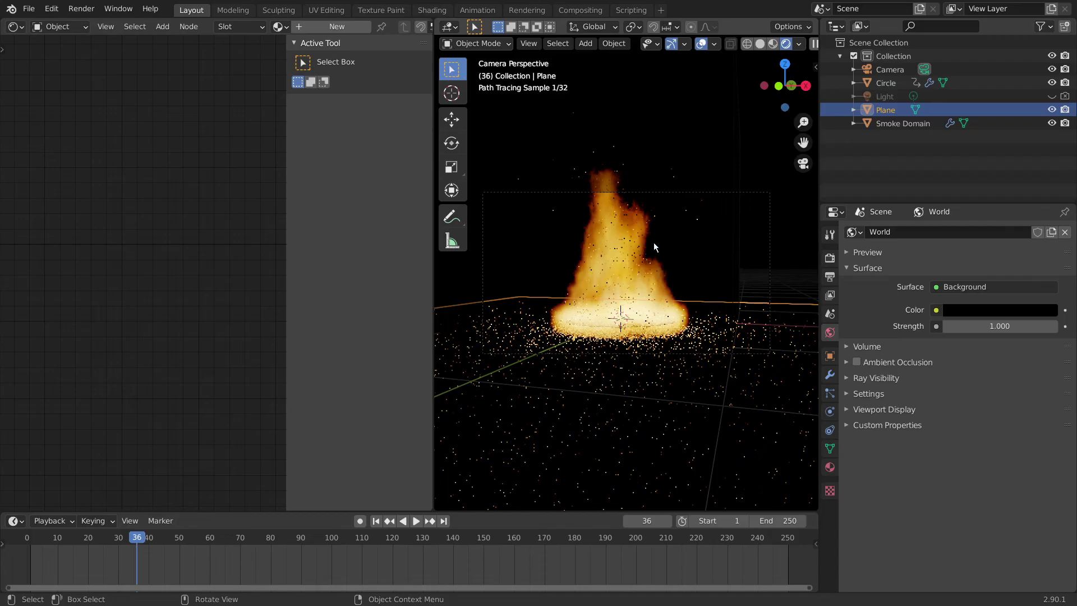
# Step: Move the Camera along the vertical axis to reframe it on the fire
pyautogui.click(886, 70)
pyautogui.press('g')
pyautogui.press('z')
pyautogui.press('z')
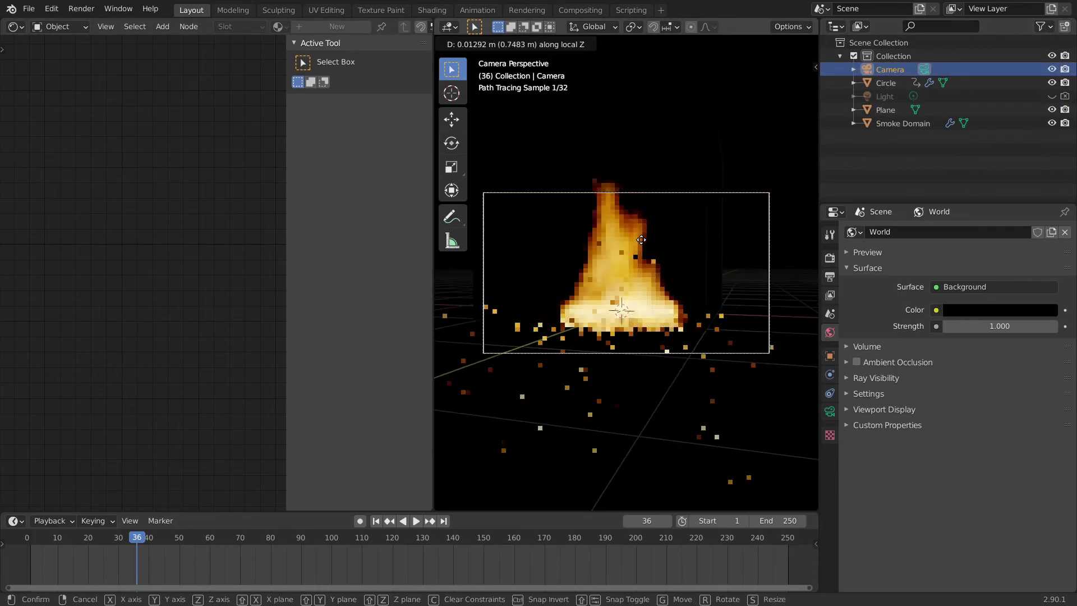
pyautogui.press('z')
pyautogui.press('z')
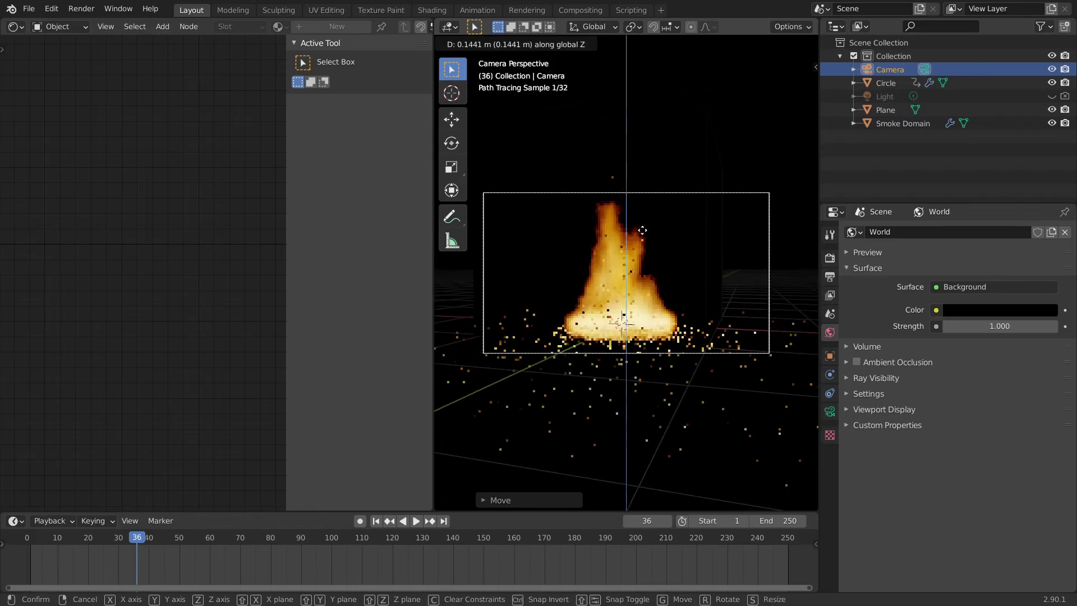
pyautogui.press('Escape')
pyautogui.press('g')
pyautogui.press('z')
pyautogui.press('z')
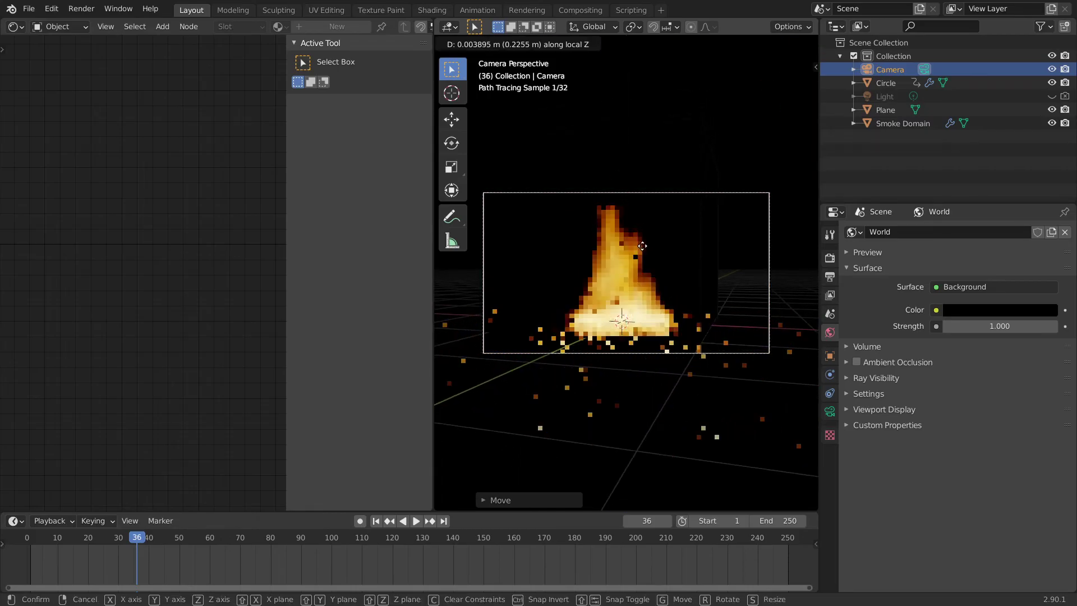
pyautogui.click(642, 241)
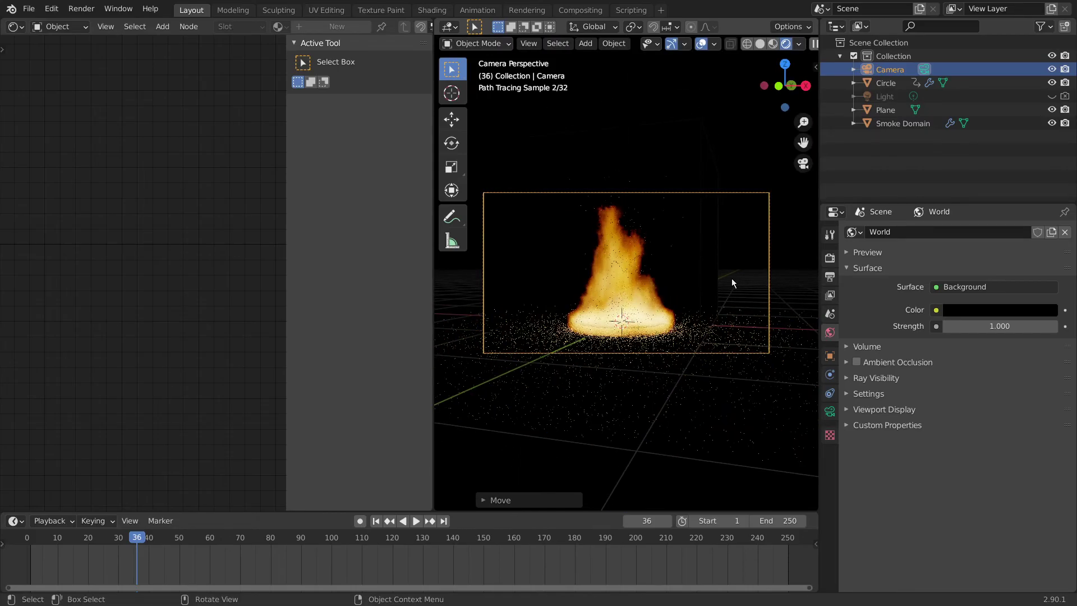
pyautogui.scroll(-4, 769, 288)
pyautogui.moveTo(770, 288); pyautogui.dragTo(744, 267, button='middle')
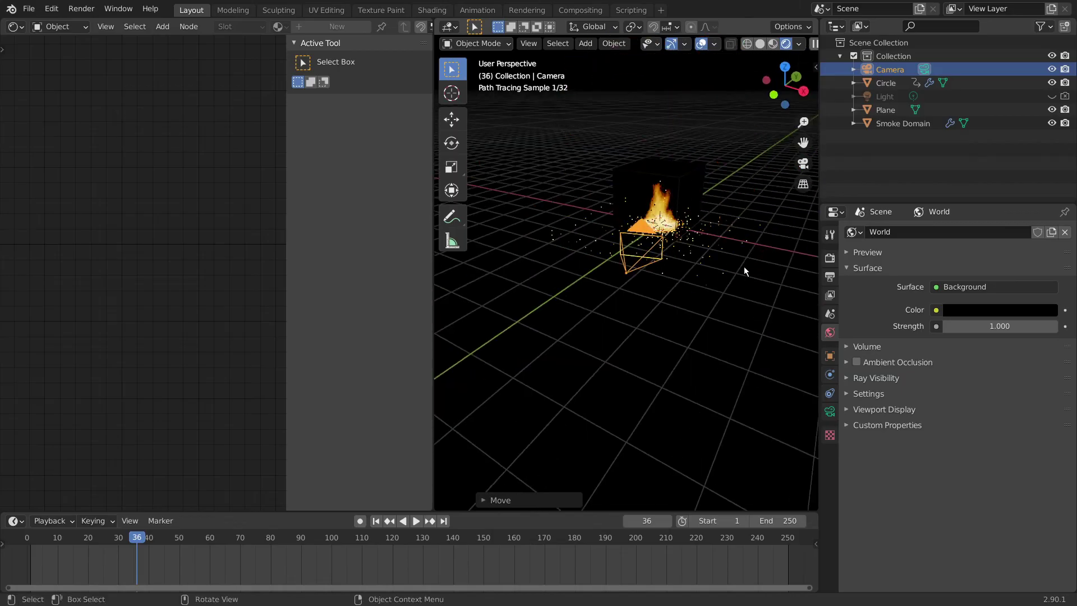
# Step: Scale the ground plane to about 3.15 and check it through the camera
pyautogui.click(675, 251)
pyautogui.press('s')
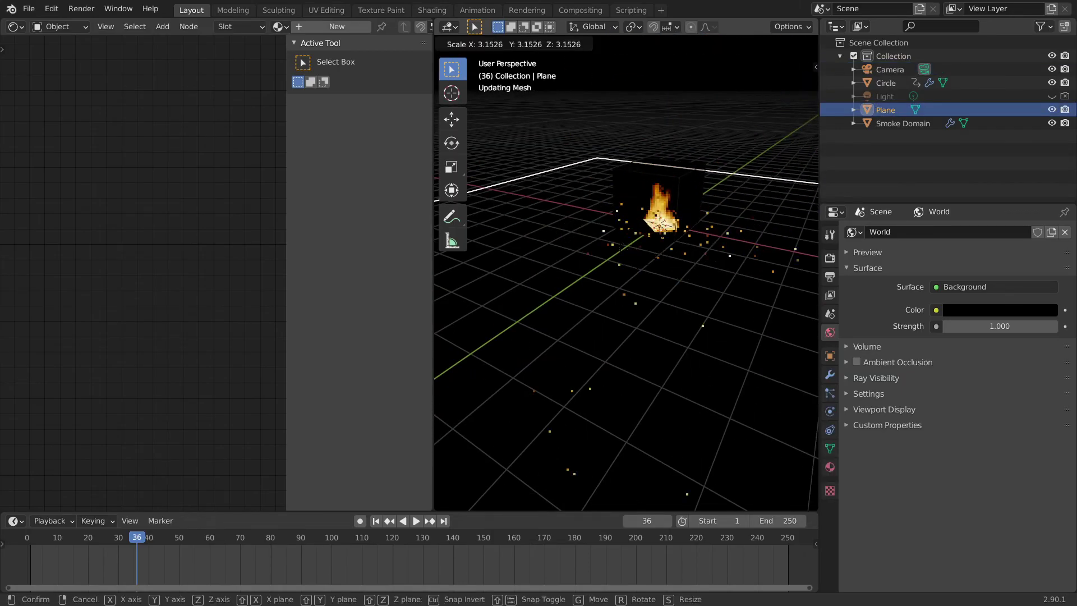
pyautogui.click(752, 282)
pyautogui.press('KP_0')
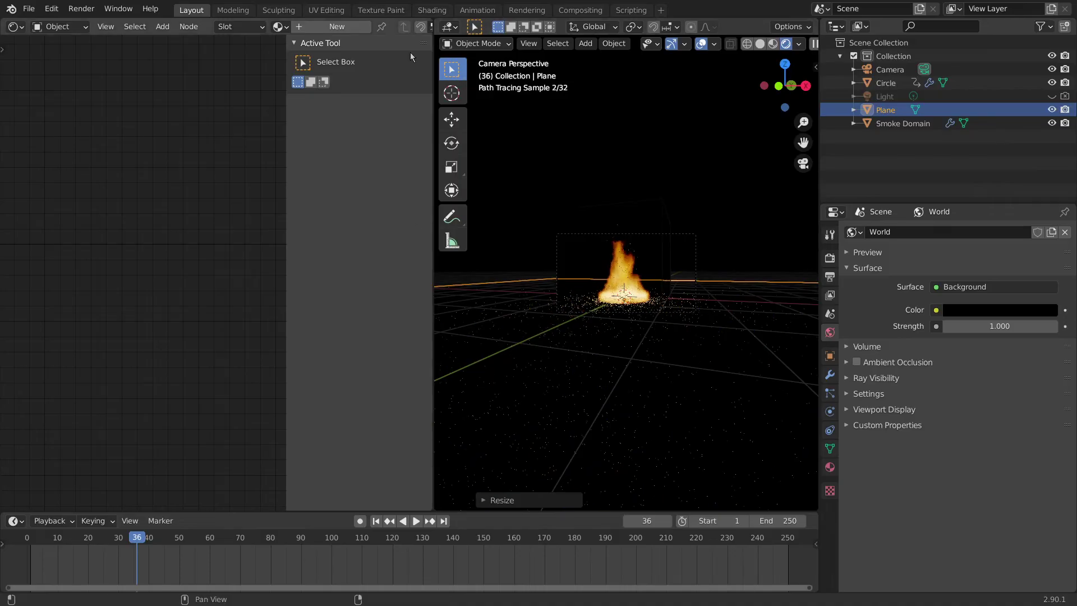
# Step: Merge the 3D view over the left panels so it fills the workspace
pyautogui.moveTo(435, 24); pyautogui.dragTo(393, 23)
pyautogui.moveTo(601, 218); pyautogui.dragTo(623, 314, button='middle')
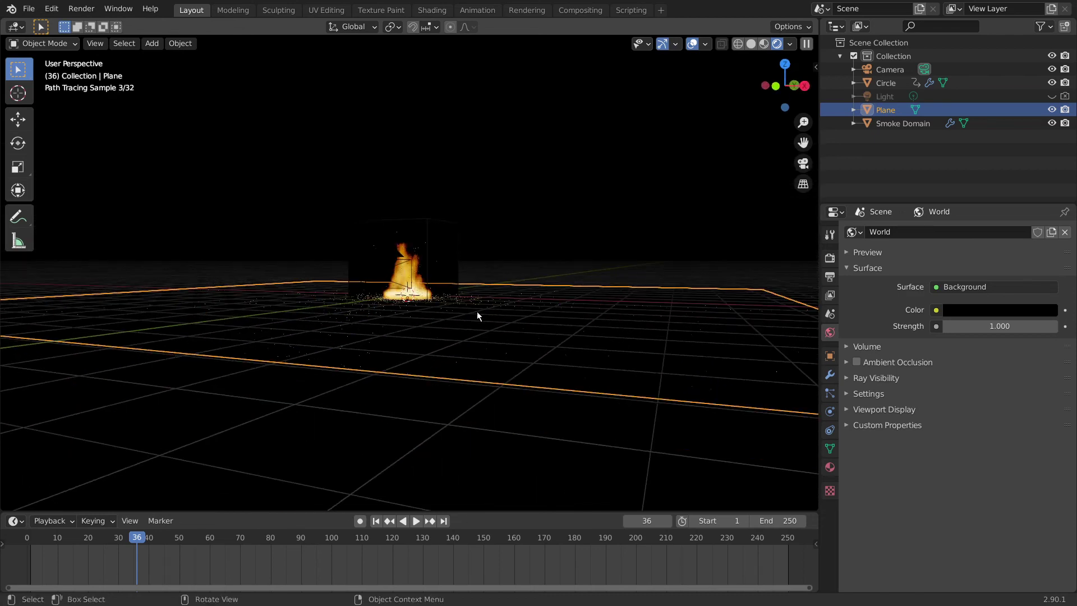
pyautogui.press('KP_0')
pyautogui.scroll(3, 430, 325)
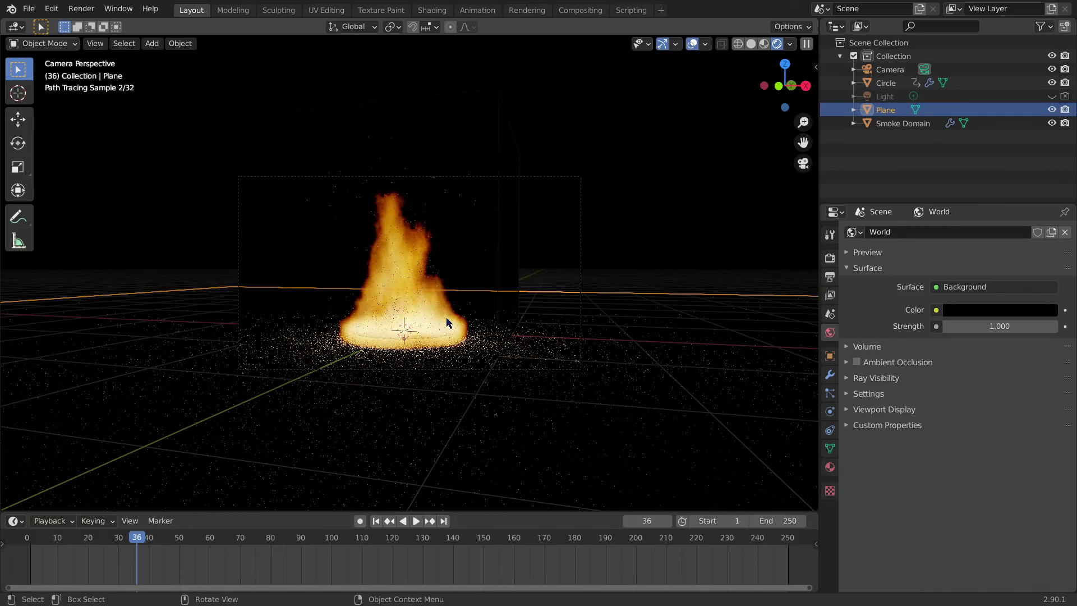
# Step: Split the 3D view and turn the left half into a Shader Editor
pyautogui.click(889, 179)
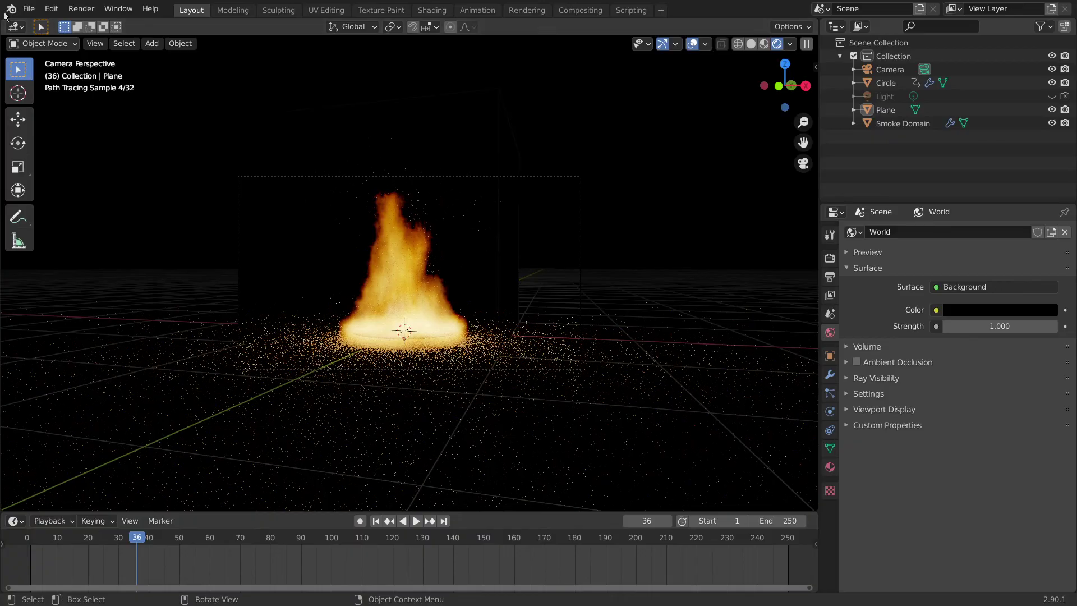
pyautogui.moveTo(4, 18); pyautogui.dragTo(402, 25)
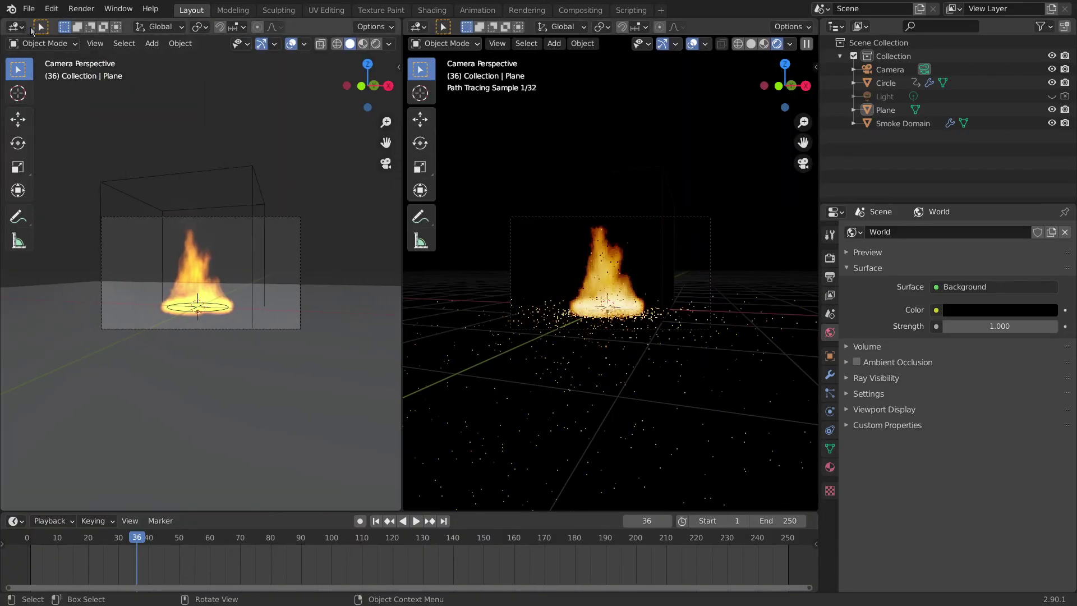
pyautogui.click(17, 26)
pyautogui.click(48, 149)
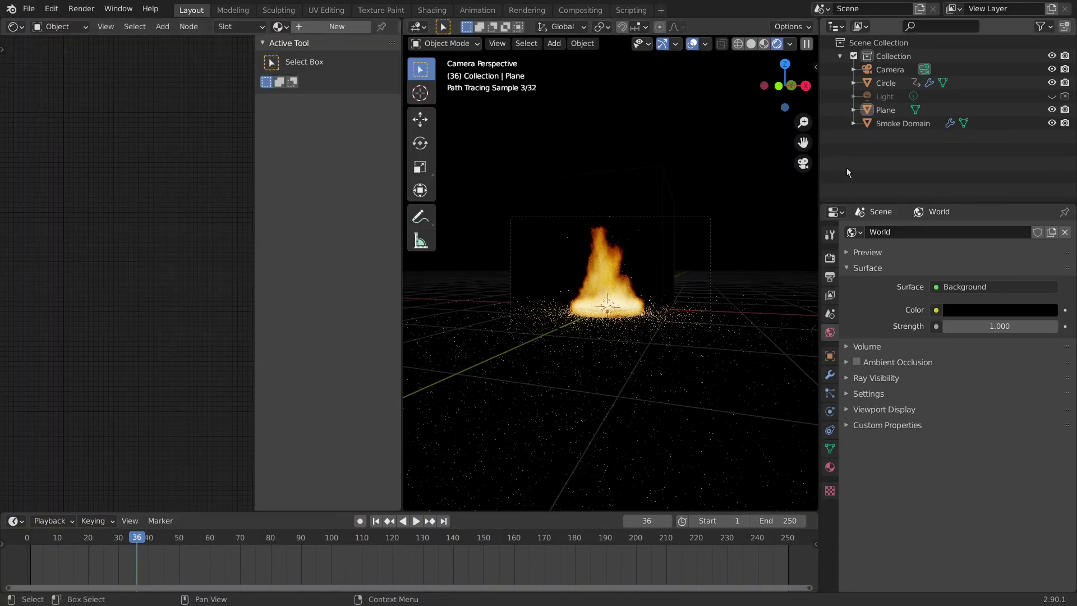
# Step: Select the Smoke Domain and bring its Principled Volume node into view
pyautogui.click(903, 122)
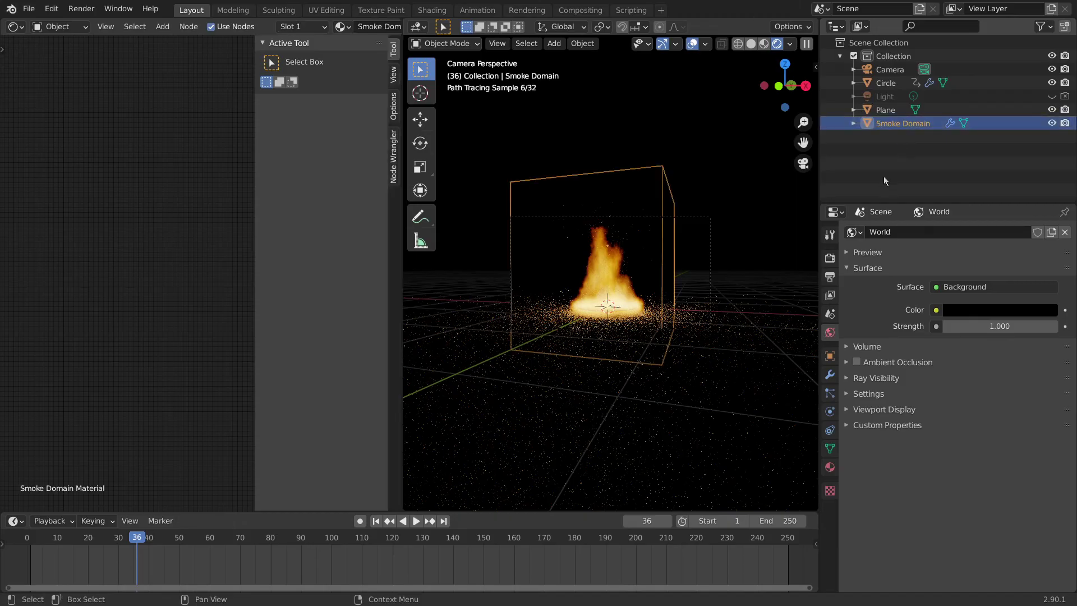
pyautogui.scroll(6, 169, 280)
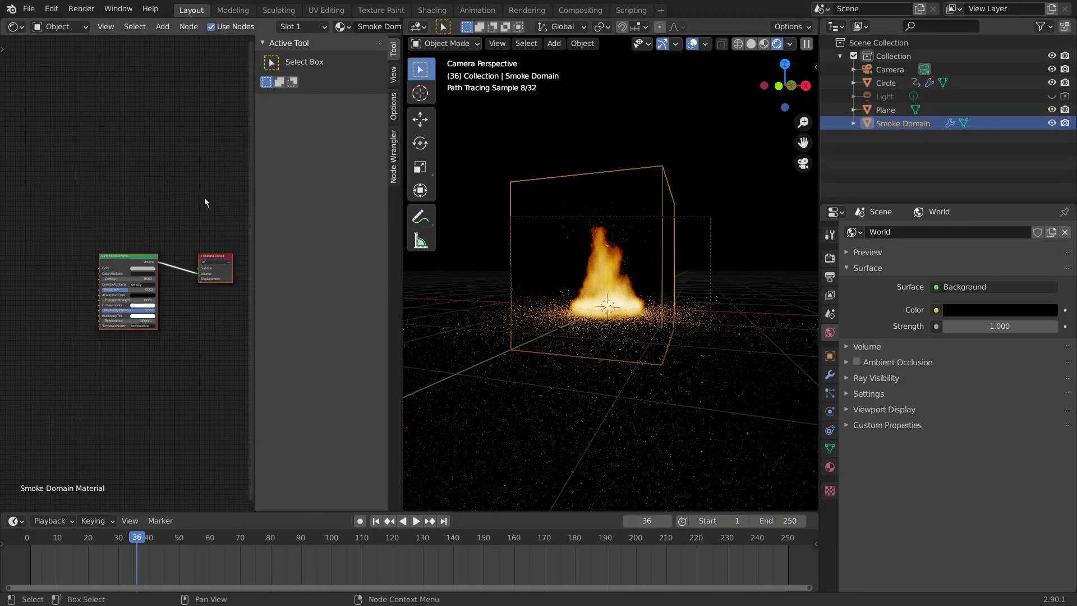
pyautogui.scroll(3, 183, 305)
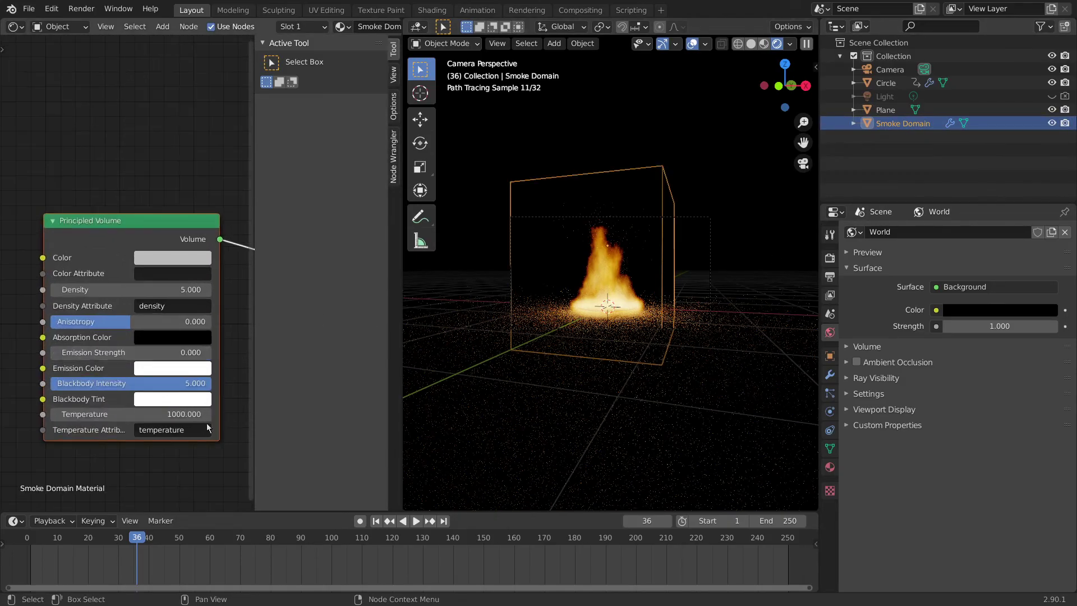
pyautogui.moveTo(193, 456); pyautogui.dragTo(187, 390, button='middle')
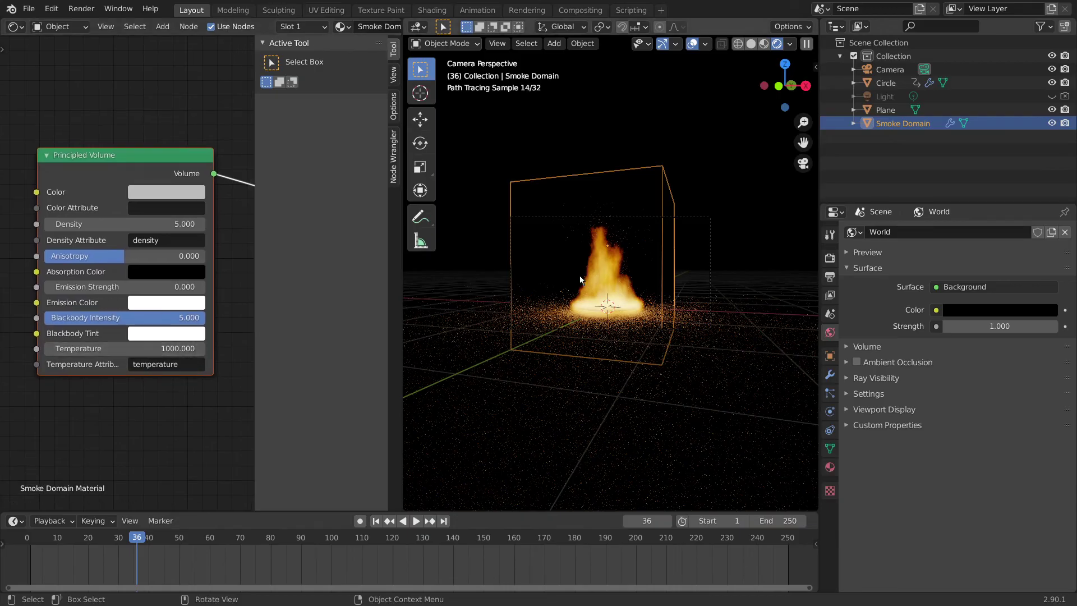
pyautogui.scroll(1, 580, 270)
pyautogui.scroll(1, 591, 270)
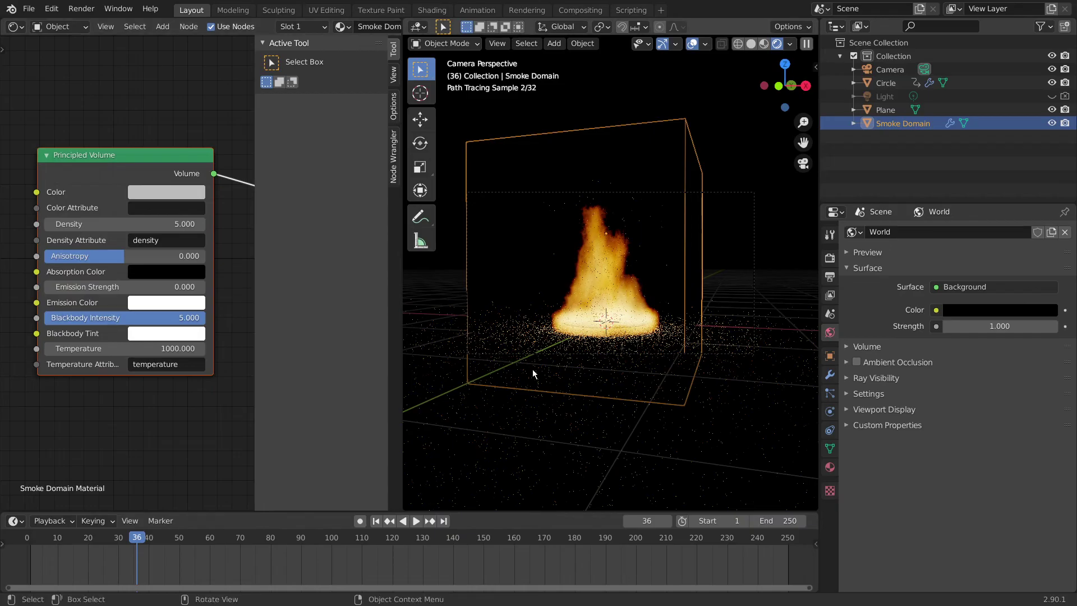
# Step: Try Blackbody Intensity 10, Temperature 1100, then Blackbody Intensity 5 on the Principled Volume
pyautogui.click(185, 319)
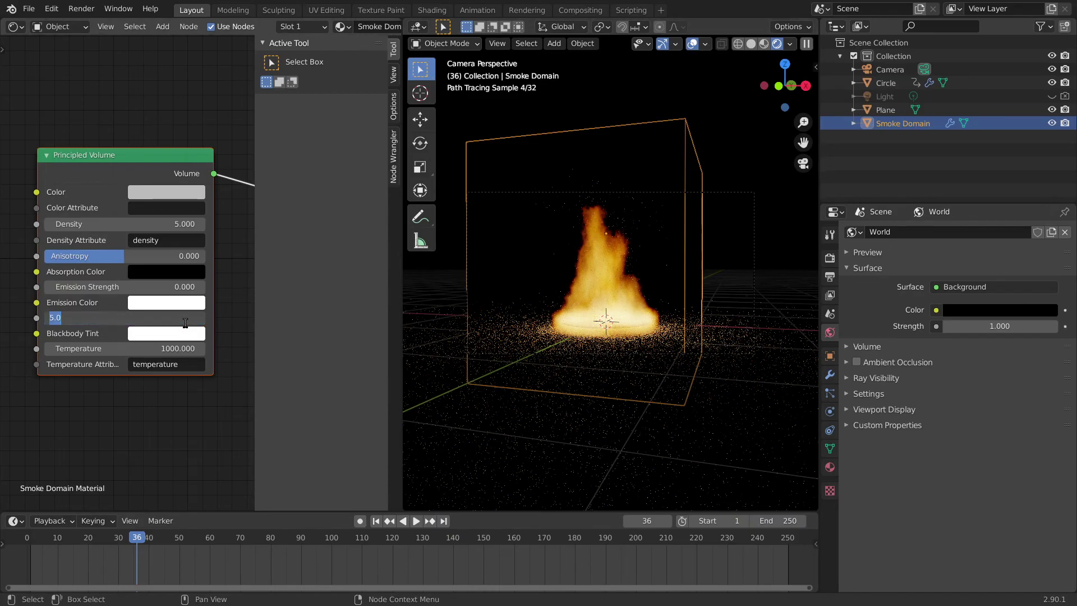
pyautogui.write('10')
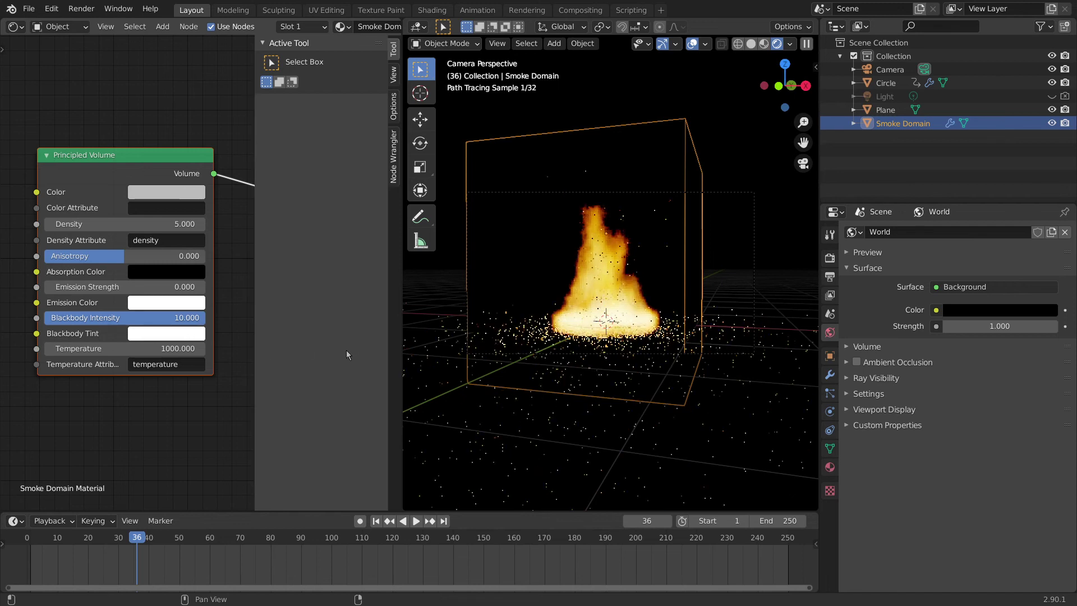
pyautogui.doubleClick(140, 349)
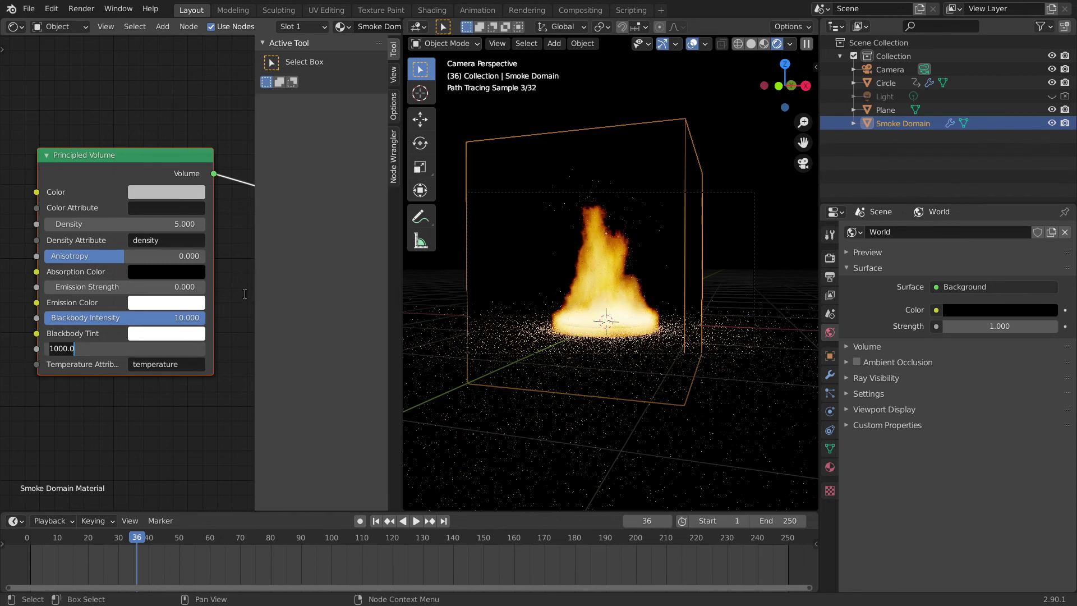
pyautogui.hotkey('ctrl', 'a')
pyautogui.write('1100')
pyautogui.press('Return')
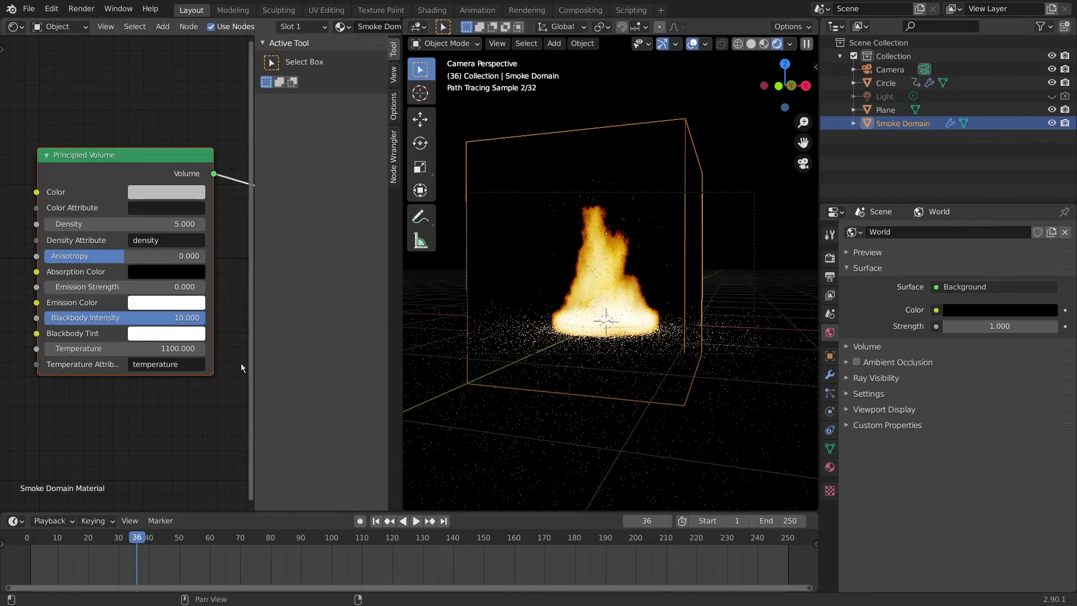
pyautogui.doubleClick(185, 318)
pyautogui.write('5')
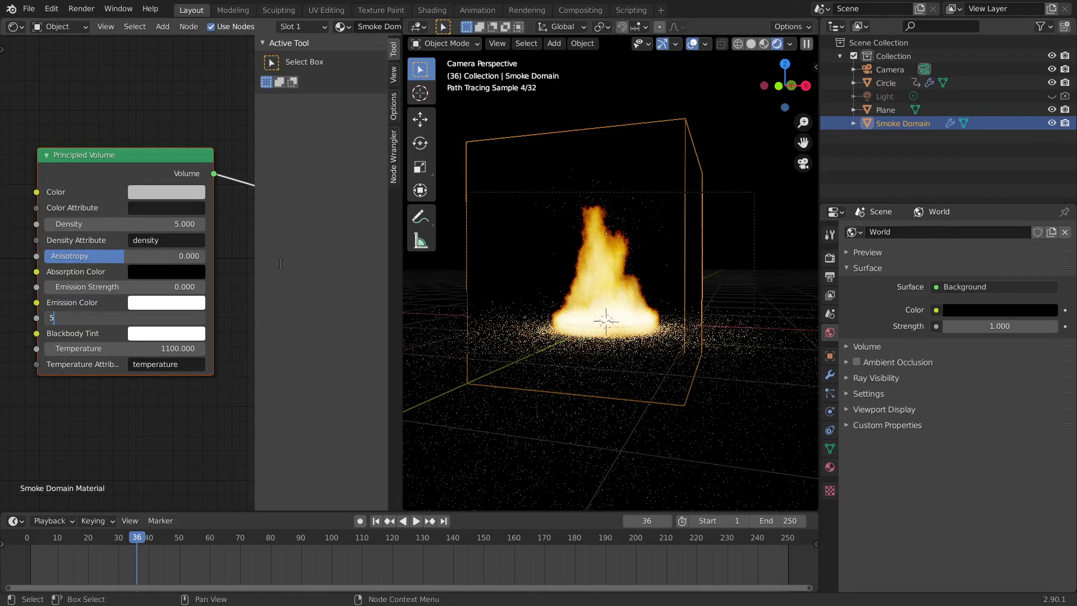
pyautogui.press('Return')
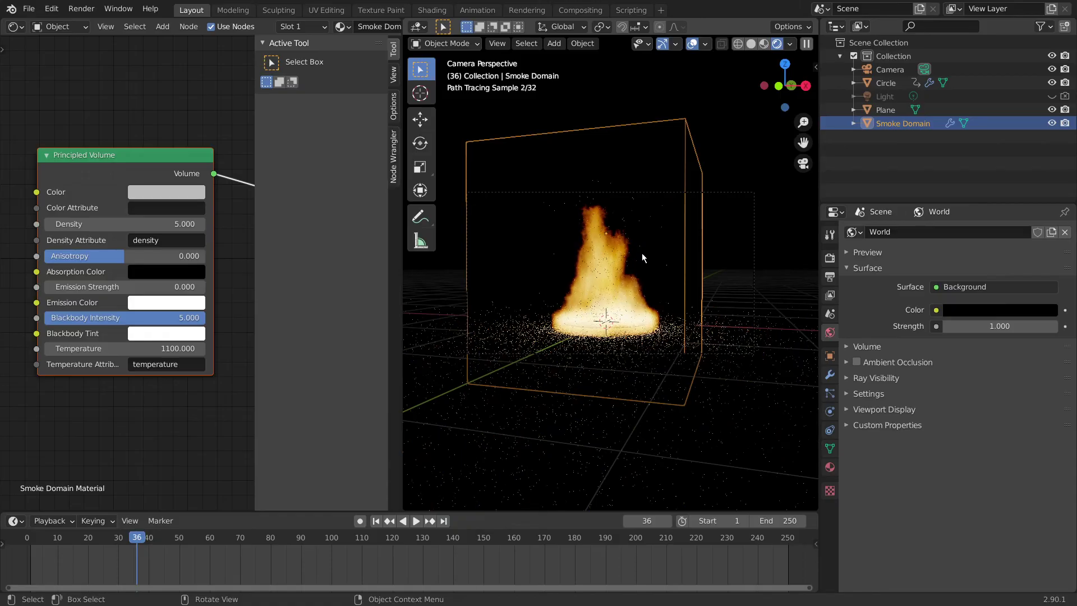
# Step: Try Temperature 100, restore it to 1000, and drag Blackbody Intensity down to 3
pyautogui.doubleClick(165, 348)
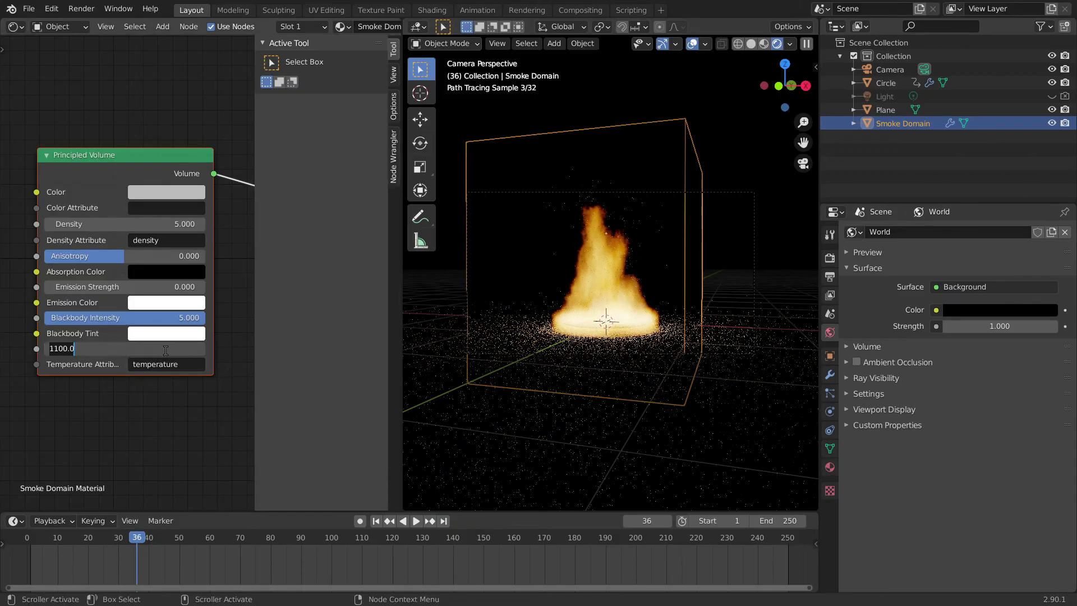
pyautogui.write('100')
pyautogui.press('Return')
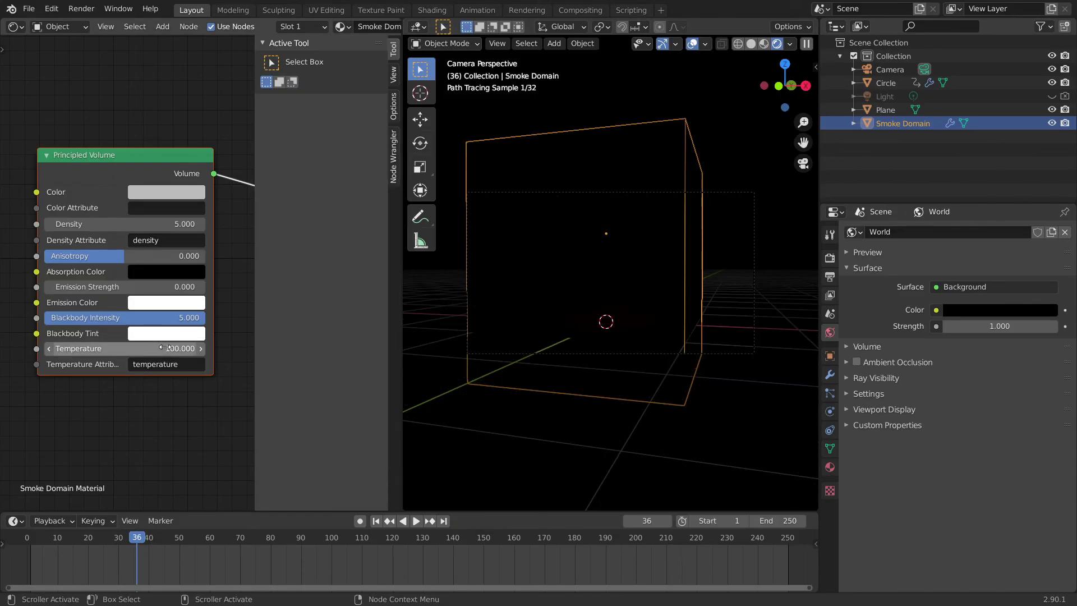
pyautogui.doubleClick(161, 348)
pyautogui.write('1')
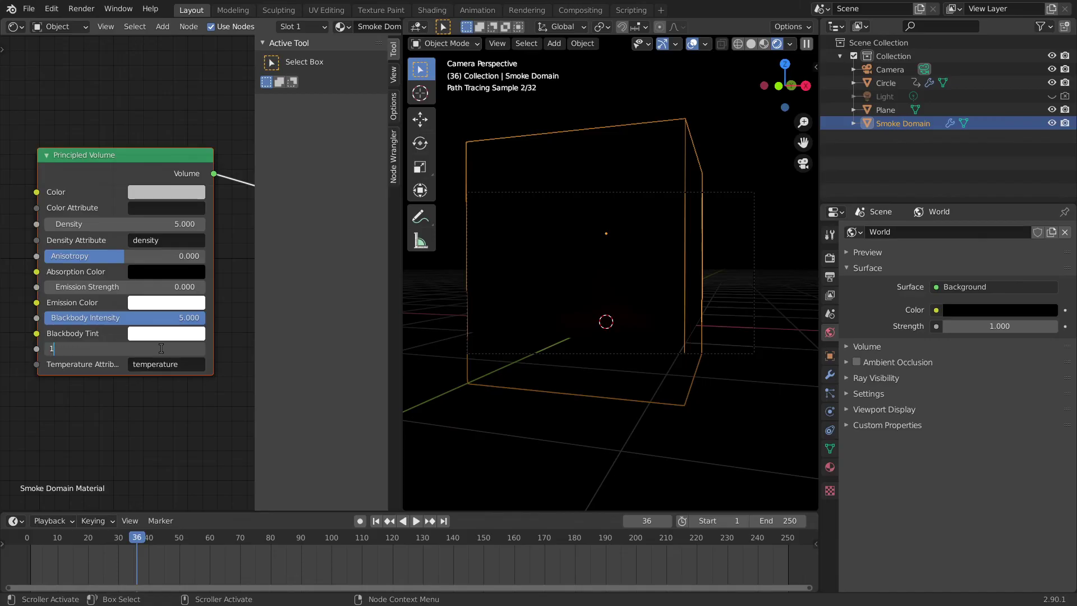
pyautogui.write('000')
pyautogui.press('Return')
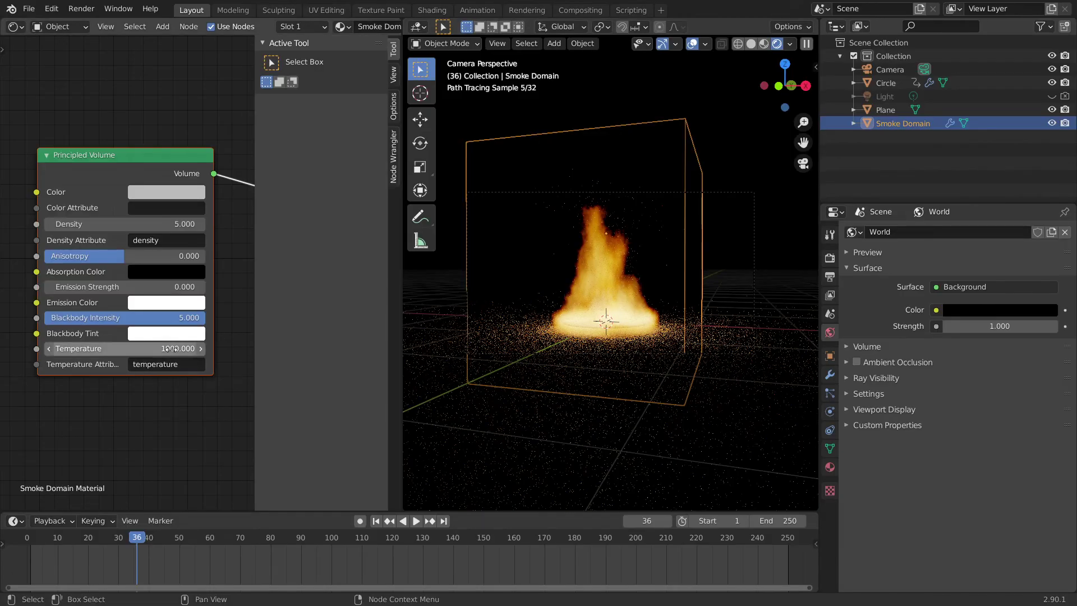
pyautogui.moveTo(187, 323); pyautogui.dragTo(166, 322)
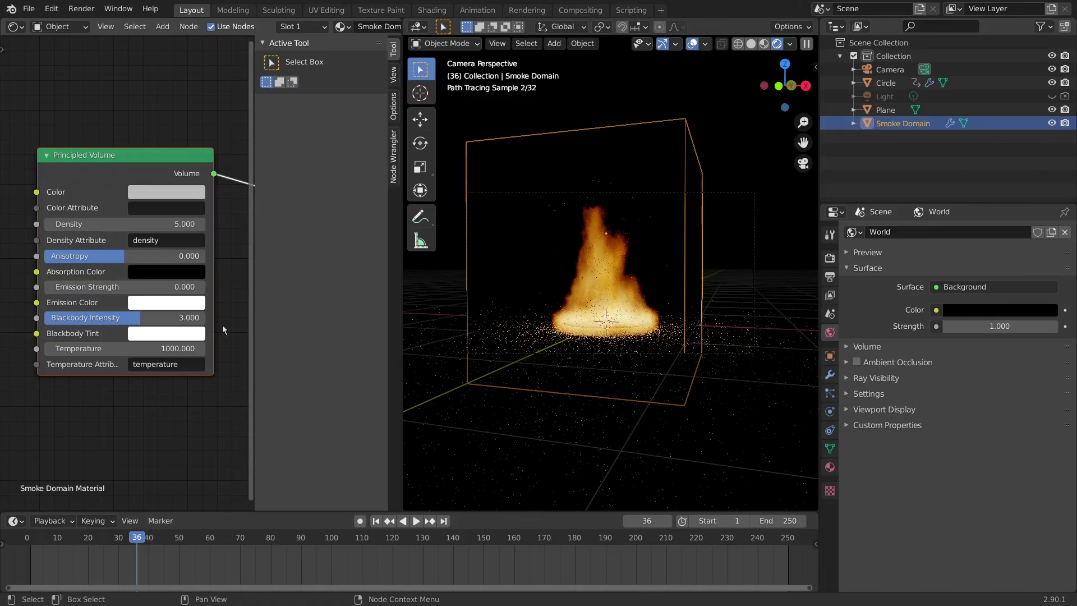
# Step: Check frame 42, settle on frame 34, and zoom out so the domain box fits
pyautogui.scroll(5, 612, 302)
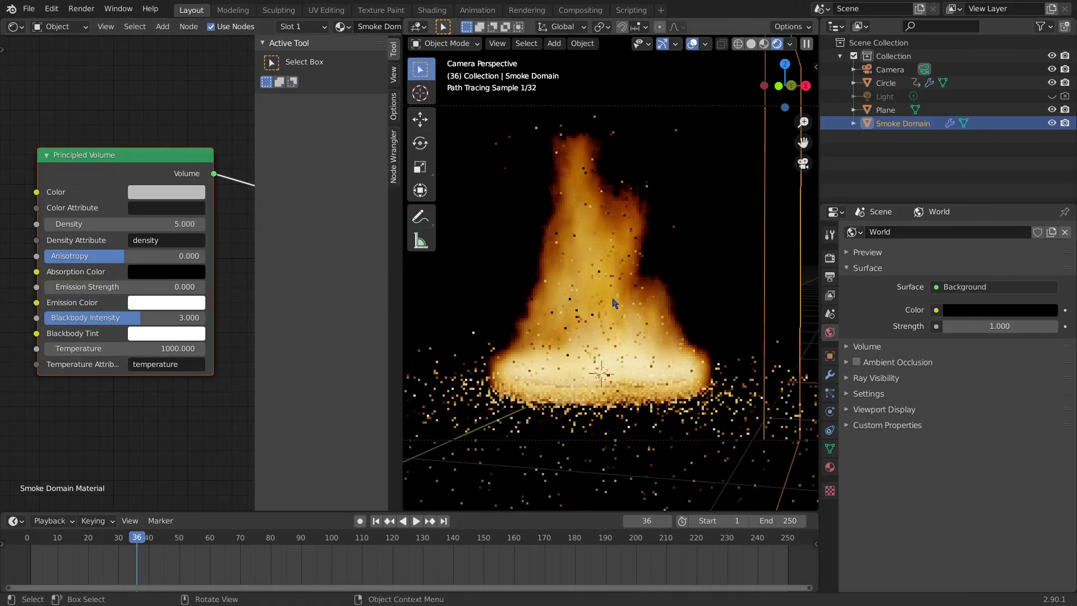
pyautogui.click(155, 539)
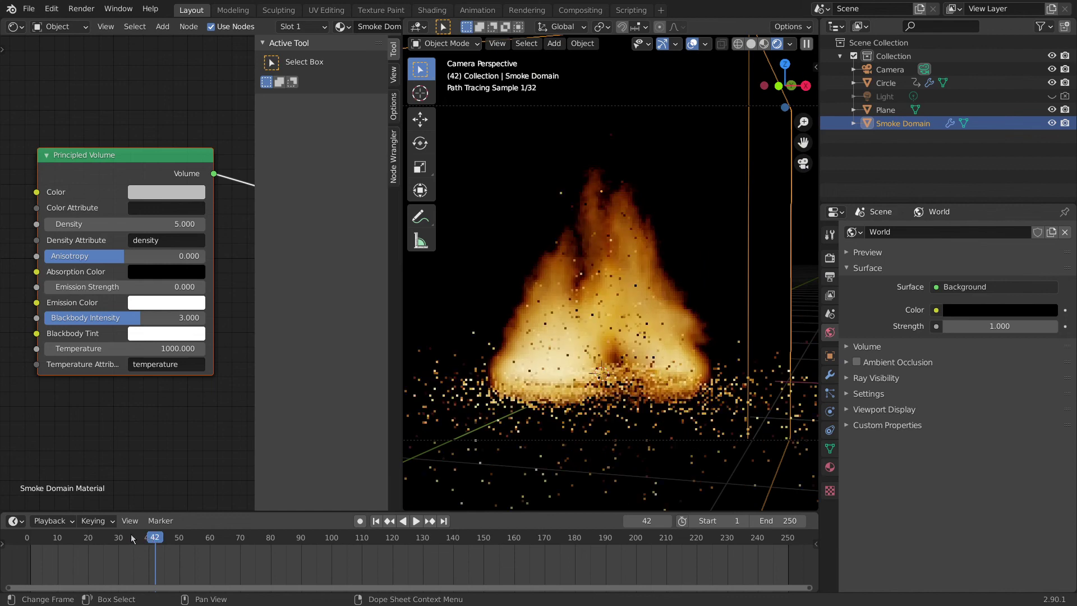
pyautogui.click(132, 539)
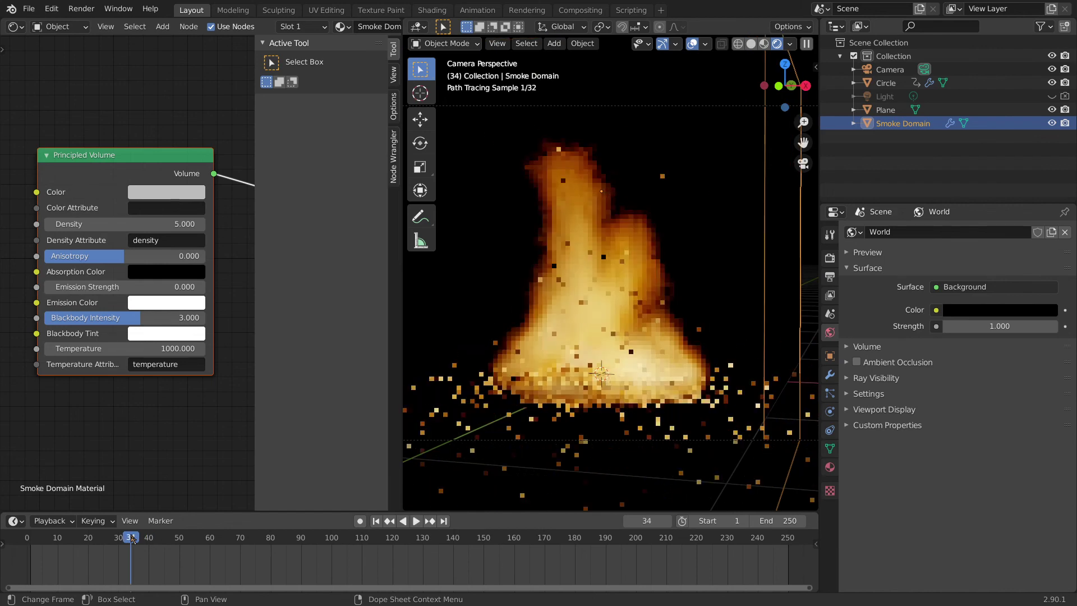
pyautogui.scroll(-3, 589, 320)
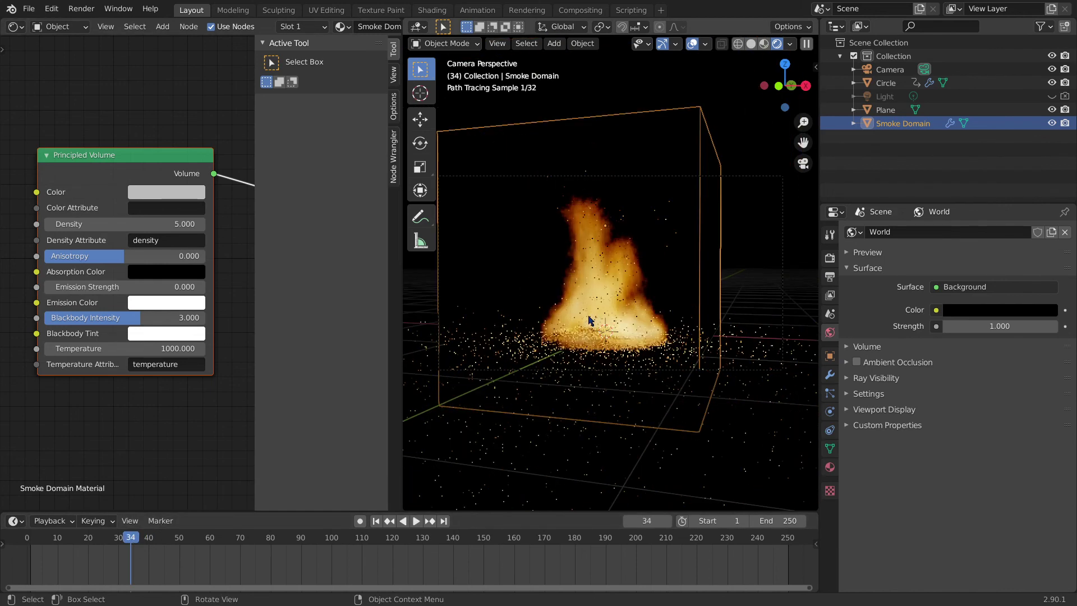
pyautogui.scroll(-2, 589, 320)
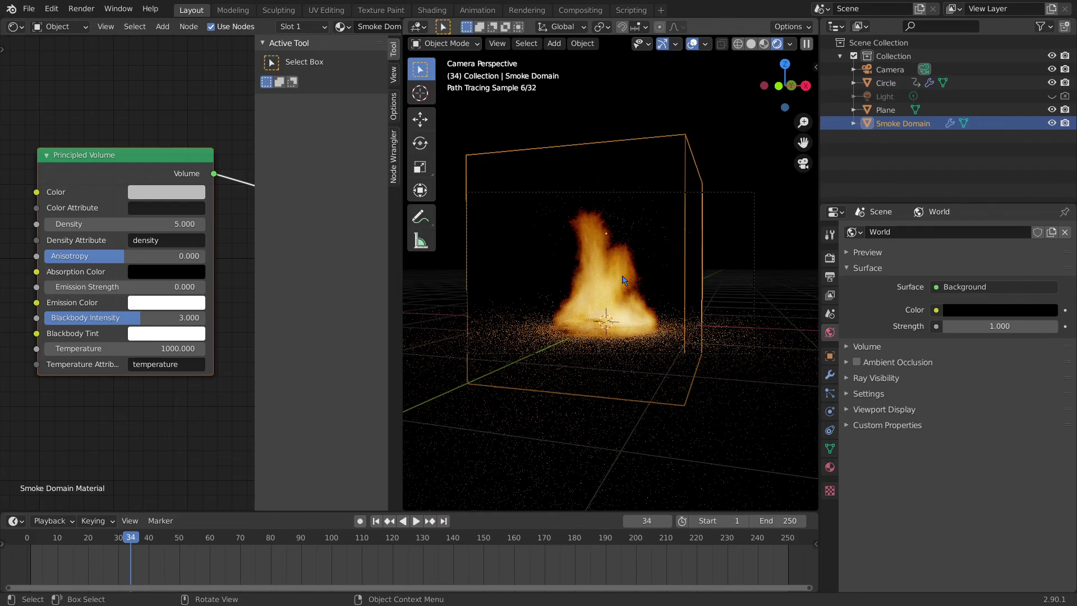
# Step: Give the Plane a new material with darker grey Base Color and hide the Circle emitter
pyautogui.click(769, 335)
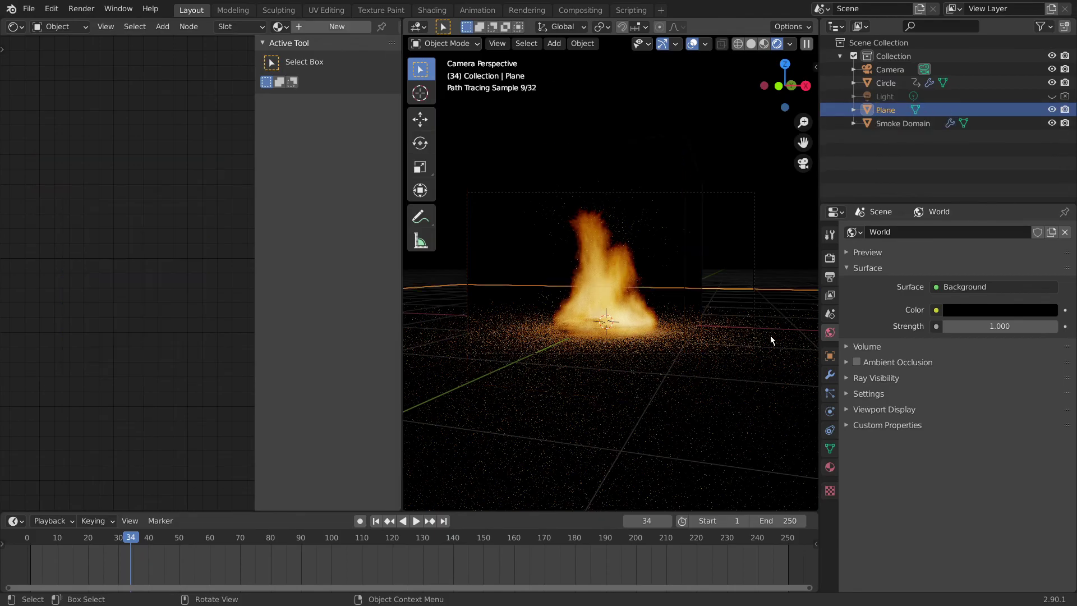
pyautogui.click(831, 467)
pyautogui.click(892, 277)
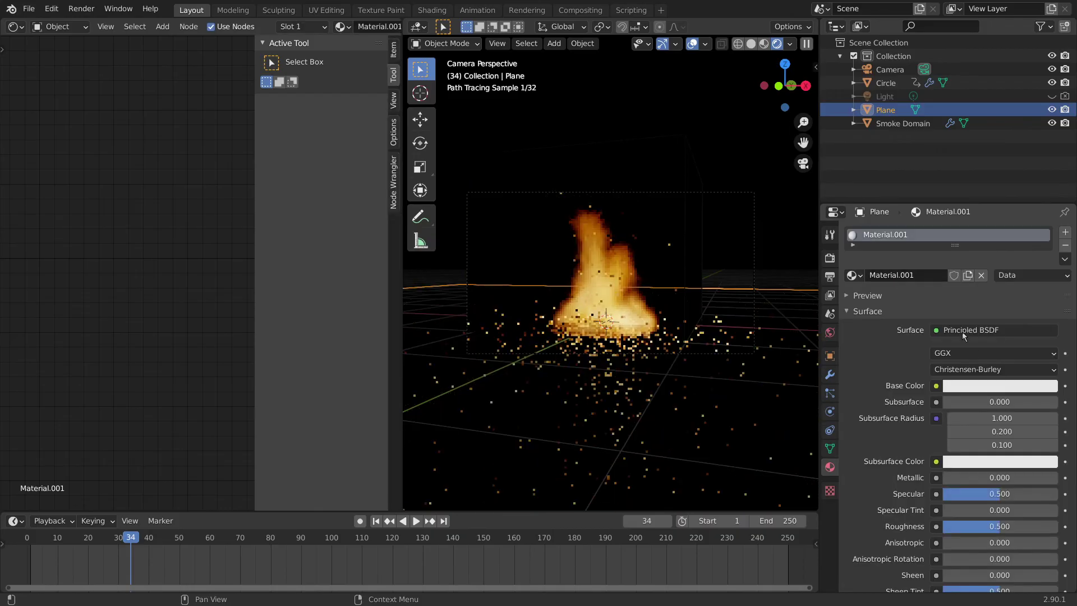
pyautogui.click(987, 385)
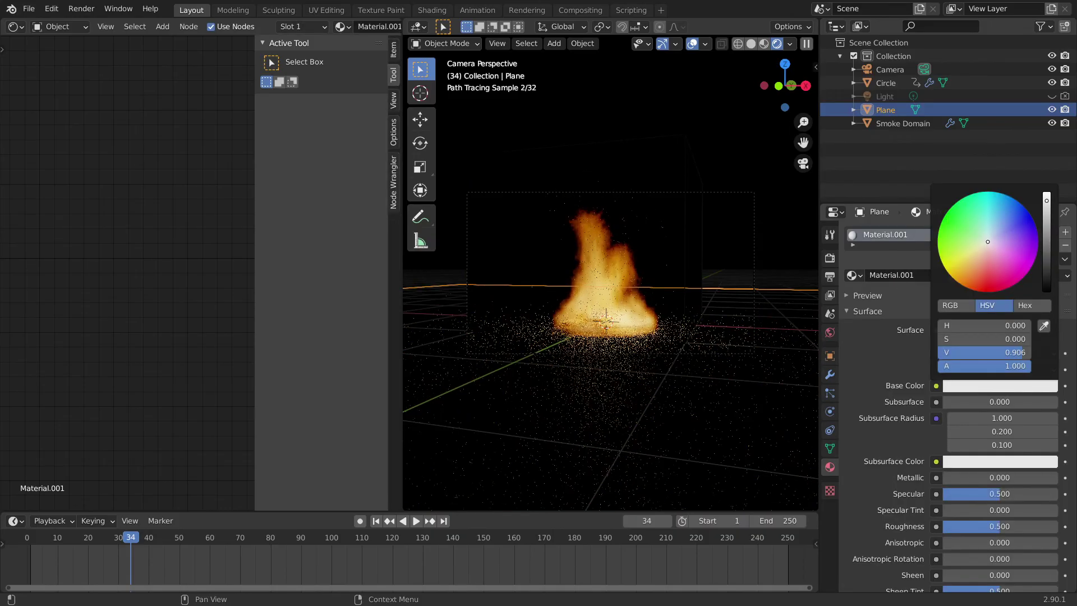
pyautogui.moveTo(1004, 352); pyautogui.dragTo(976, 352)
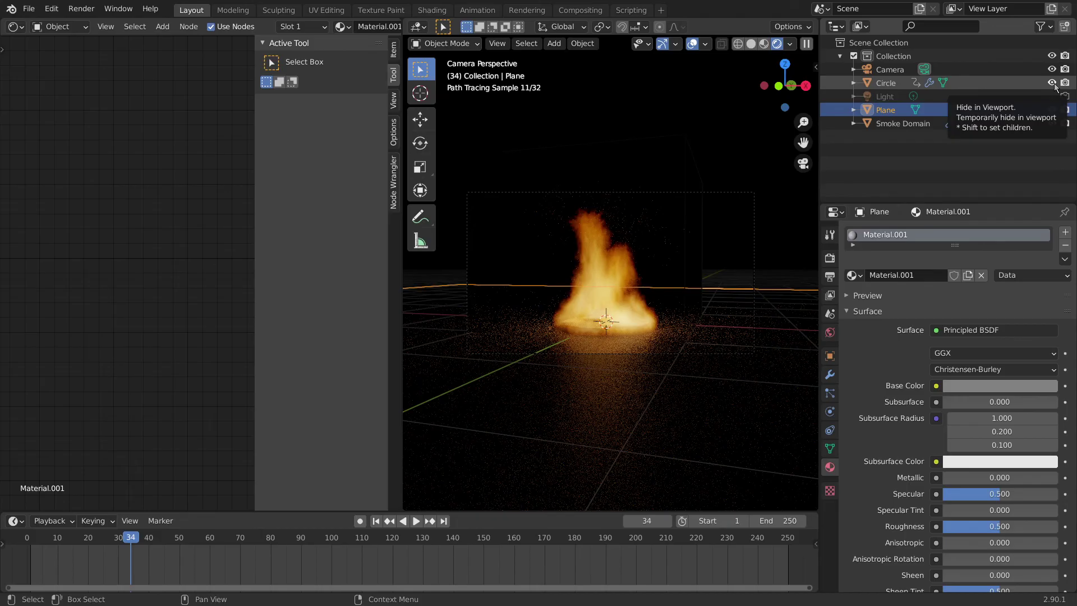
pyautogui.click(1054, 84)
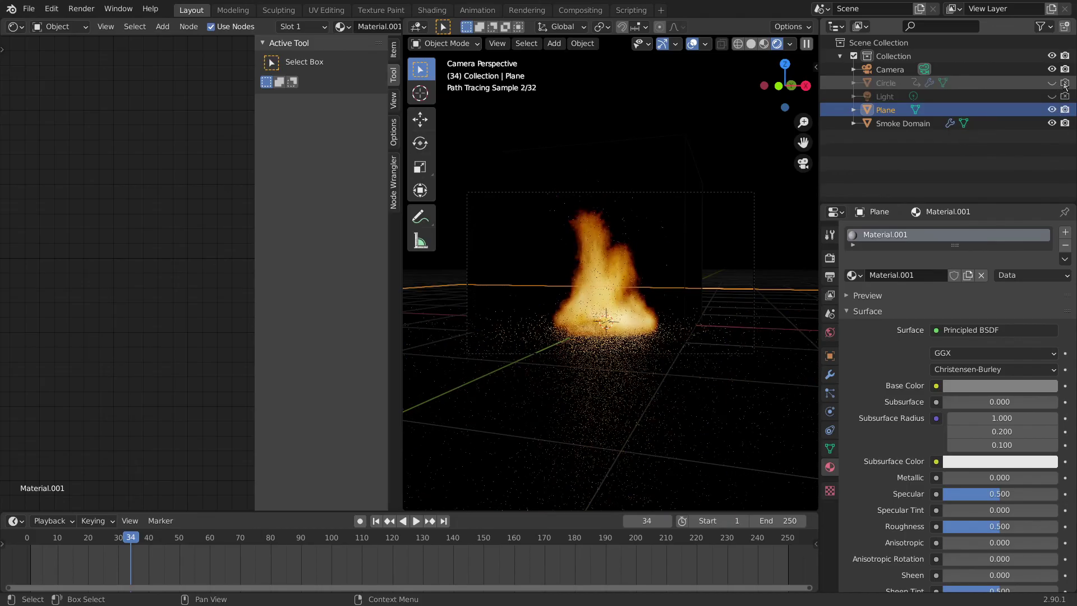
# Step: Show the Output Properties (1920×1080) and step the timeline forward to frame 35
pyautogui.click(832, 278)
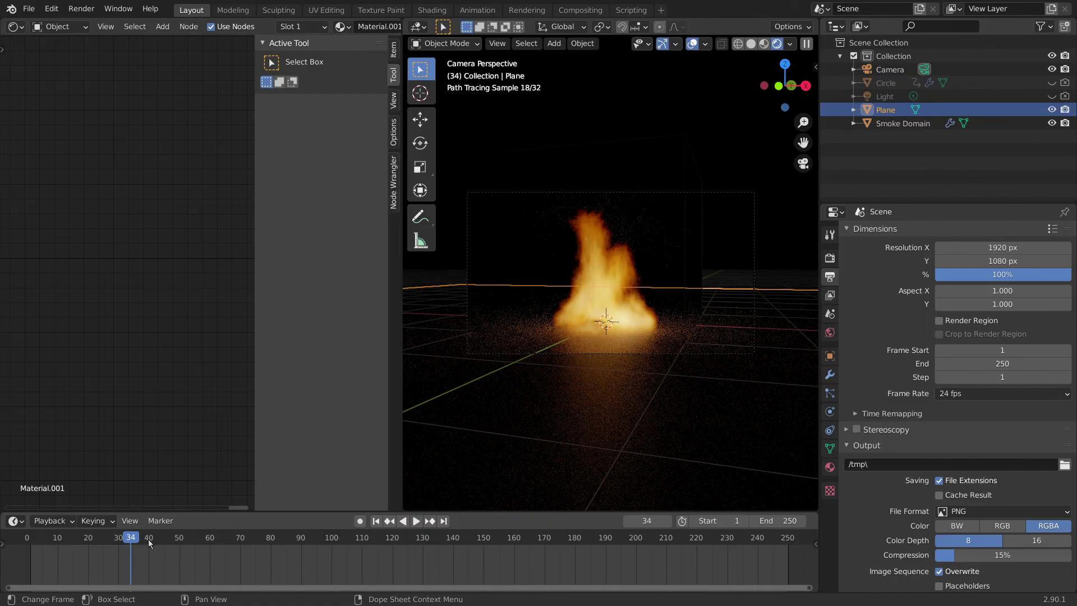
pyautogui.press('Right')
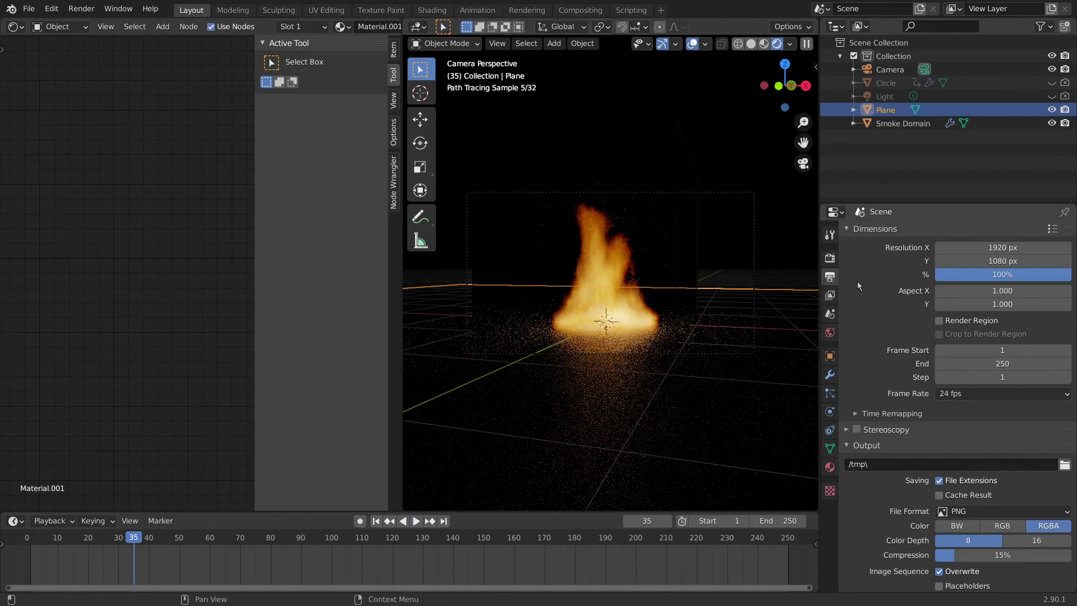
# Step: Set Cycles Device to GPU Compute and enable Adaptive Sampling and Render denoising
pyautogui.scroll(-2, 906, 338)
pyautogui.scroll(2, 911, 336)
pyautogui.click(830, 258)
pyautogui.click(976, 264)
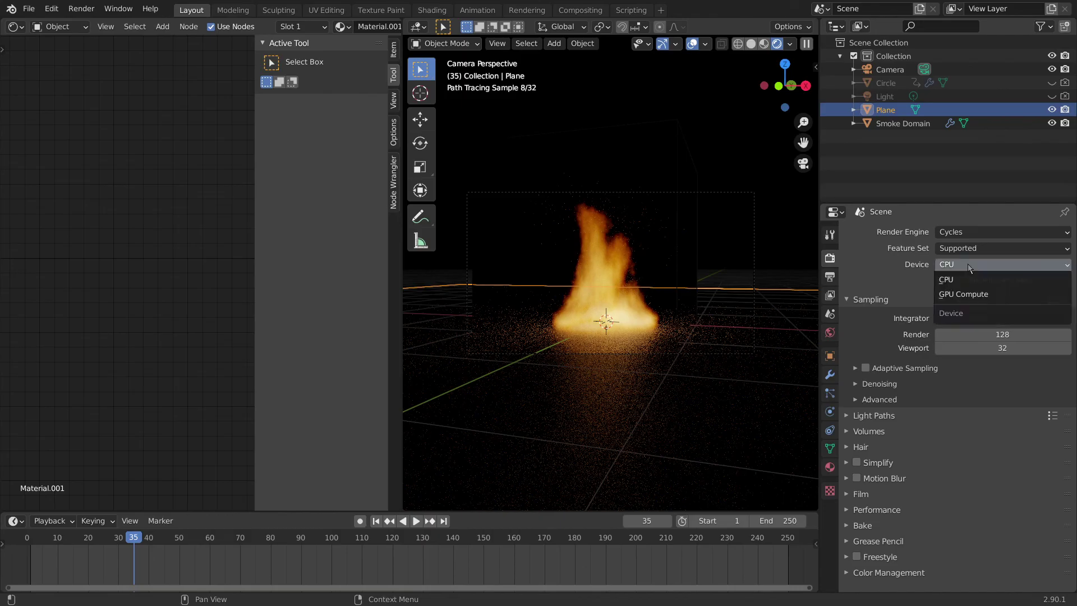
pyautogui.click(975, 296)
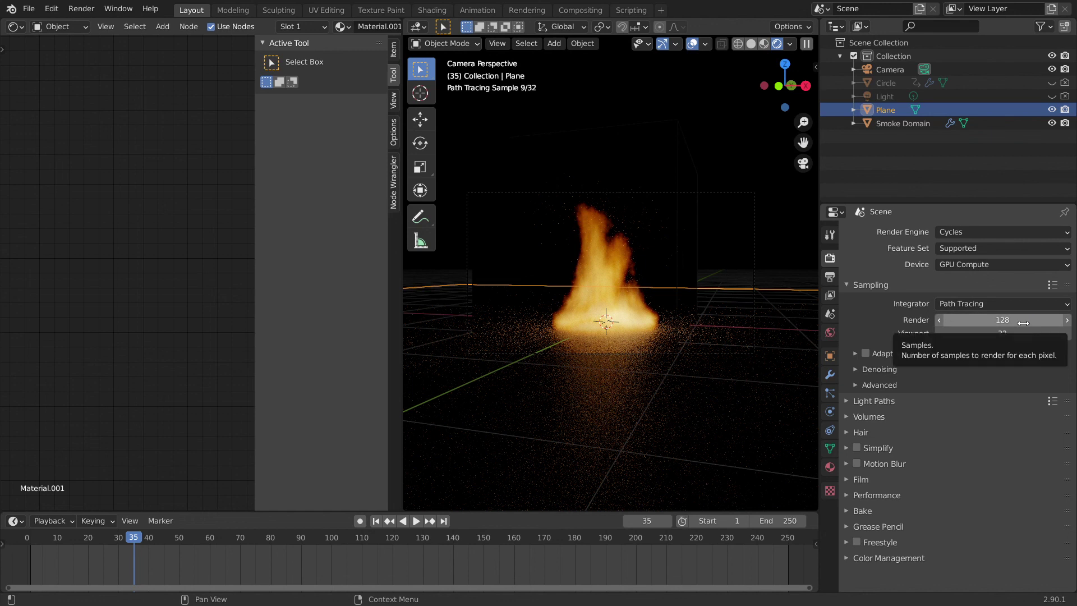
pyautogui.click(876, 356)
pyautogui.click(878, 369)
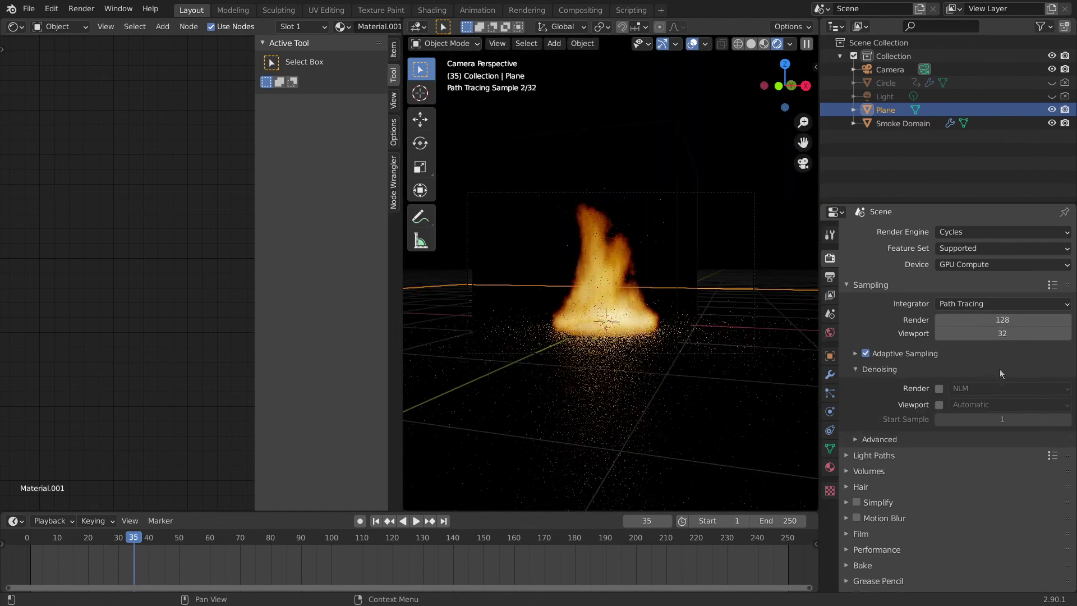
pyautogui.click(939, 389)
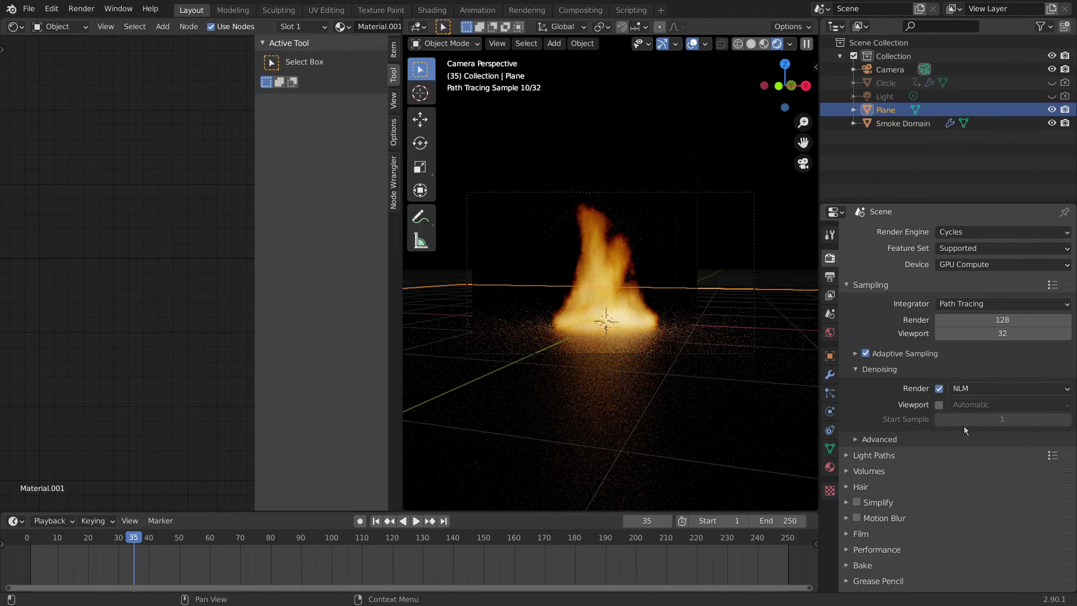
pyautogui.click(925, 372)
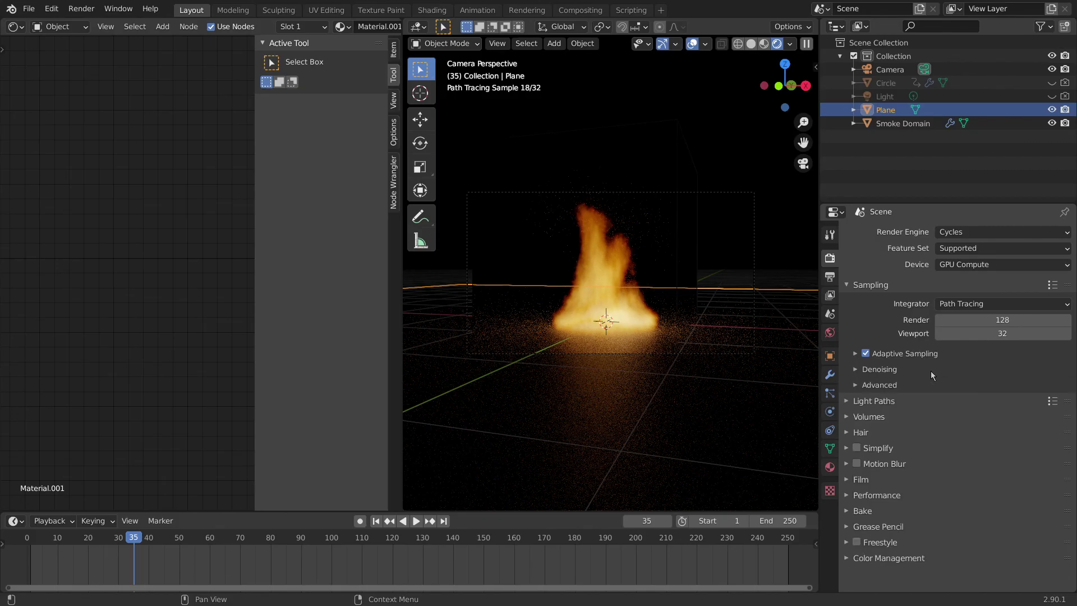
# Step: Set Light Paths Max Bounces Total to 4
pyautogui.click(935, 383)
pyautogui.click(934, 384)
pyautogui.click(910, 400)
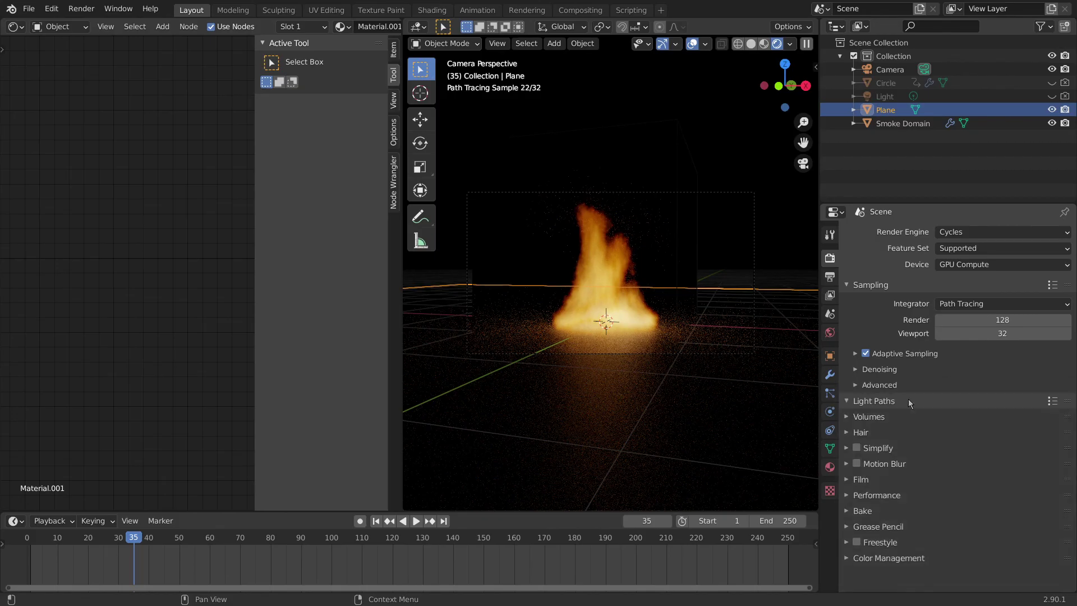
pyautogui.click(1016, 435)
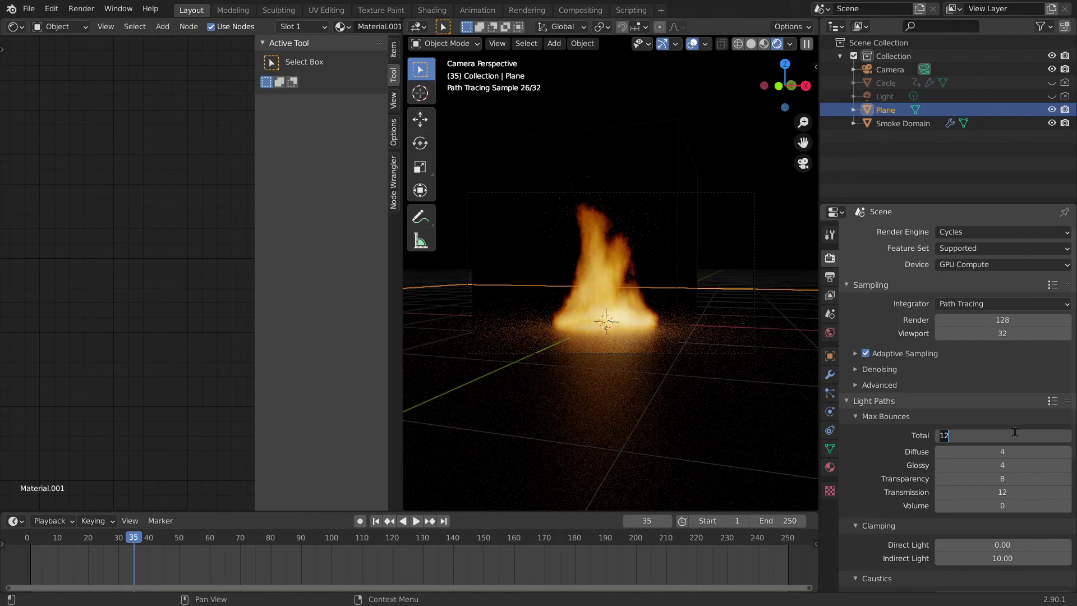
pyautogui.write('4')
pyautogui.press('Return')
pyautogui.click(923, 413)
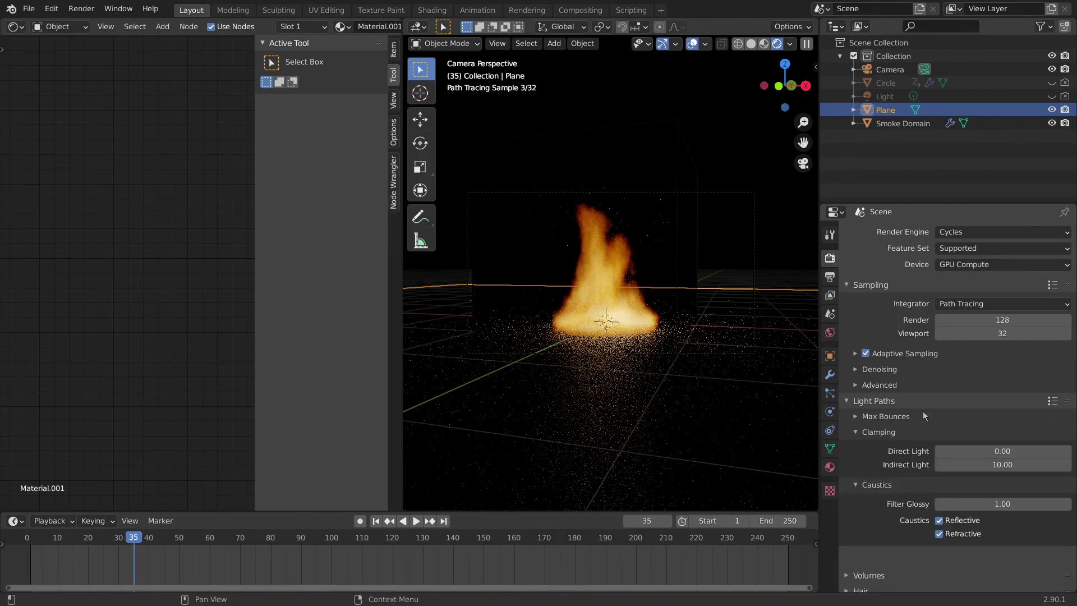
# Step: Set the Performance render tiles to 256 × 256 pixels and show the output settings again
pyautogui.scroll(-5, 923, 418)
pyautogui.click(875, 506)
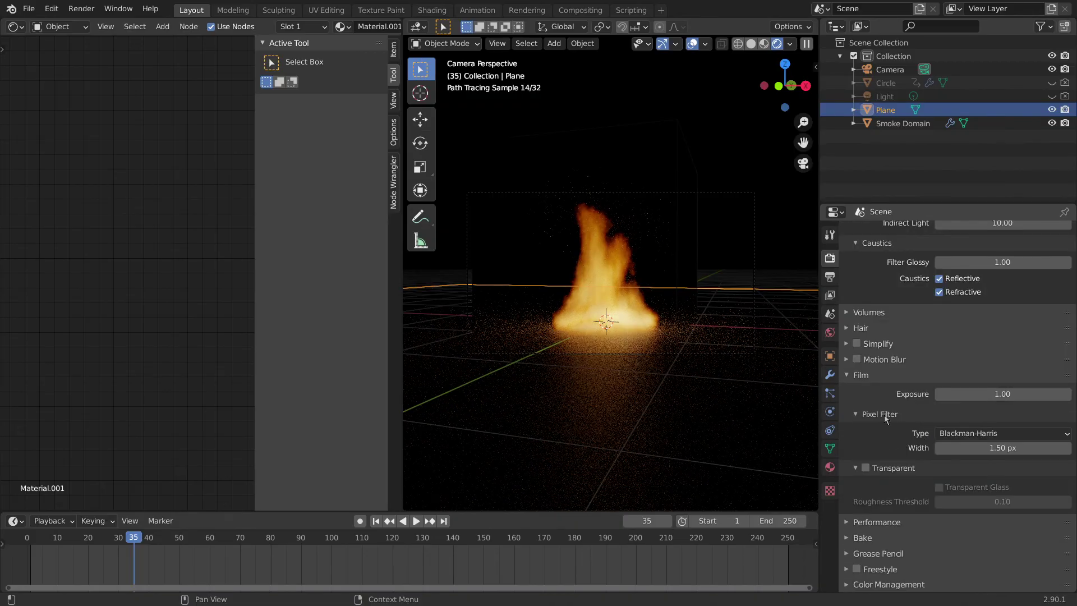
pyautogui.click(875, 376)
pyautogui.click(877, 523)
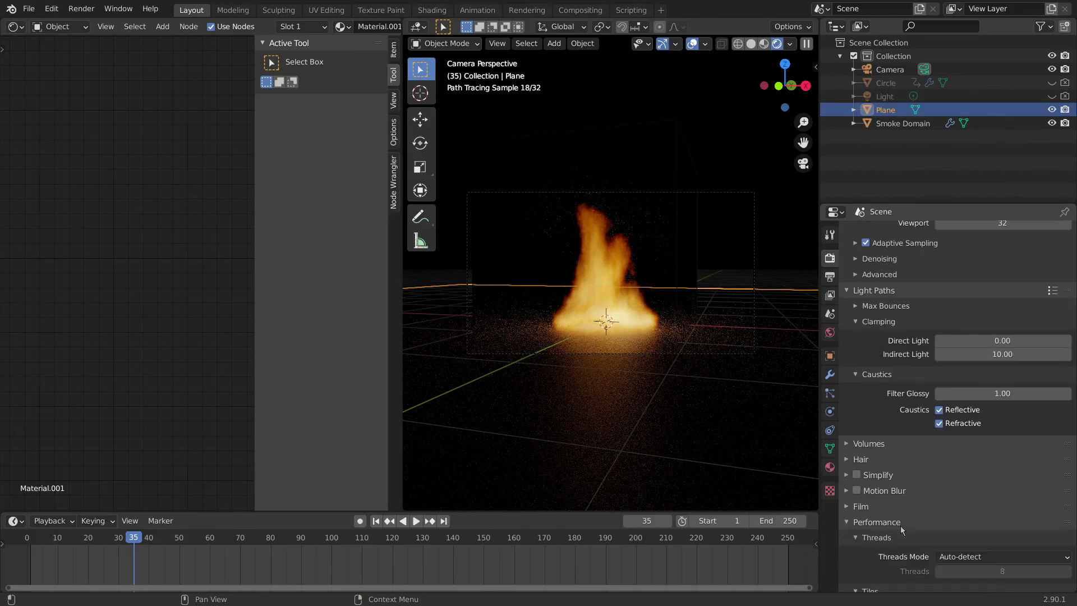
pyautogui.scroll(-6, 903, 524)
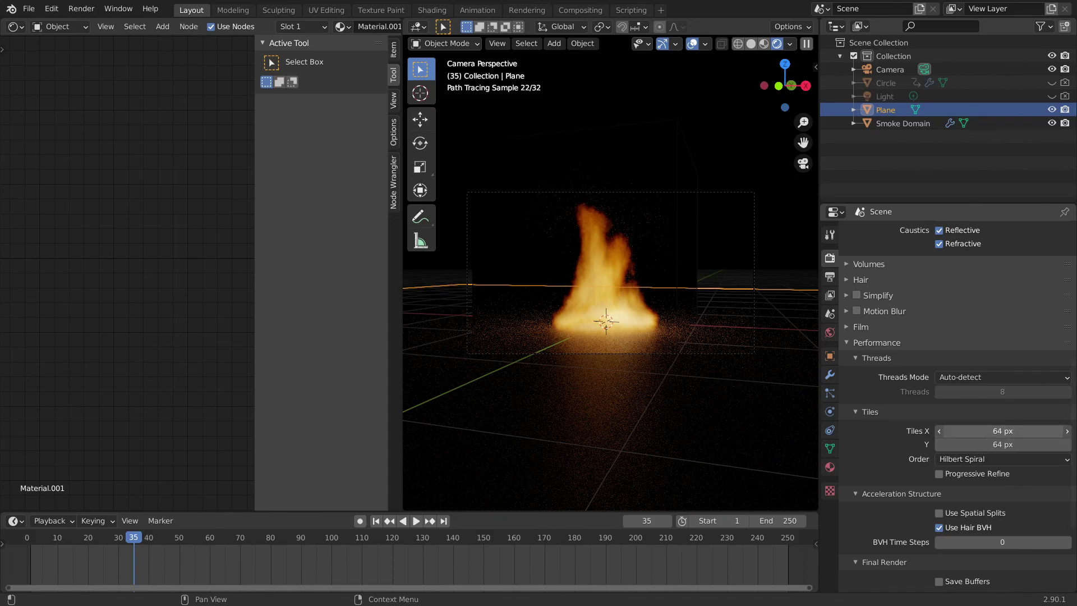
pyautogui.click(1011, 430)
pyautogui.write('256')
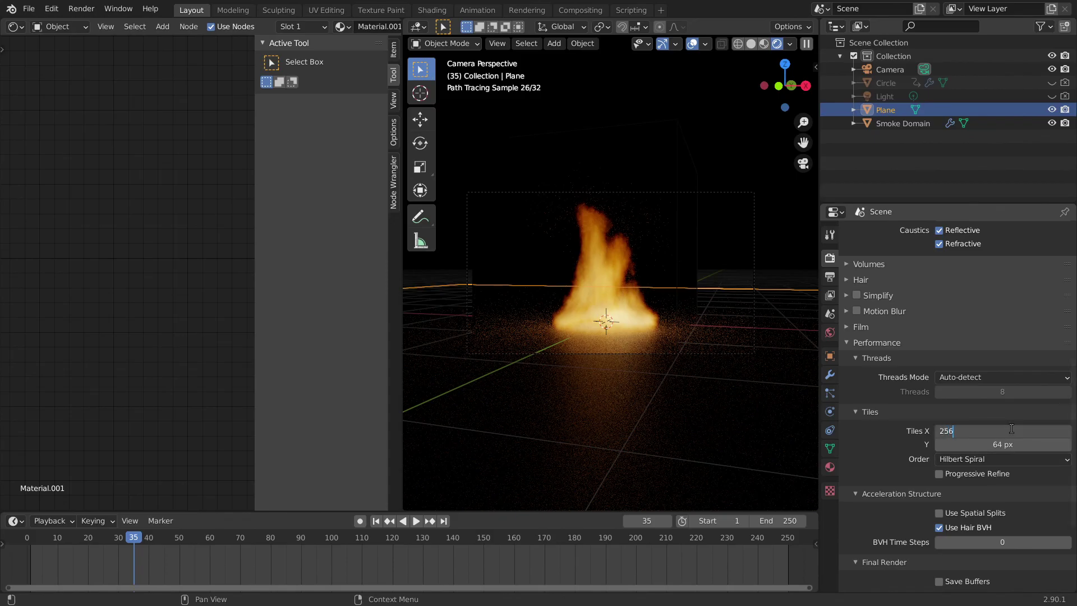
pyautogui.press('Return')
pyautogui.click(1004, 444)
pyautogui.write('256')
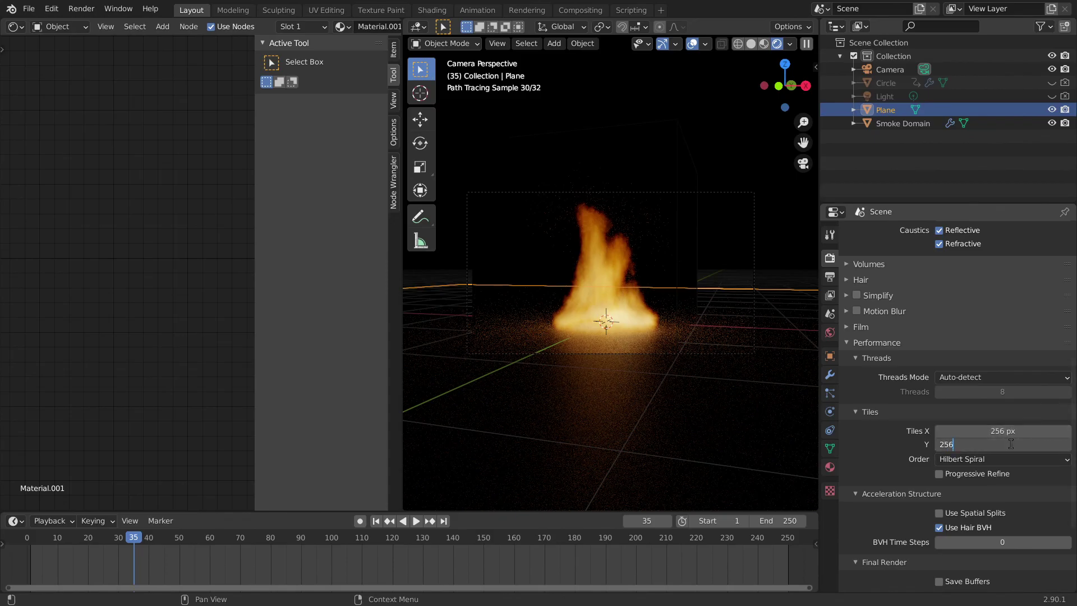
pyautogui.press('Return')
pyautogui.scroll(15, 904, 431)
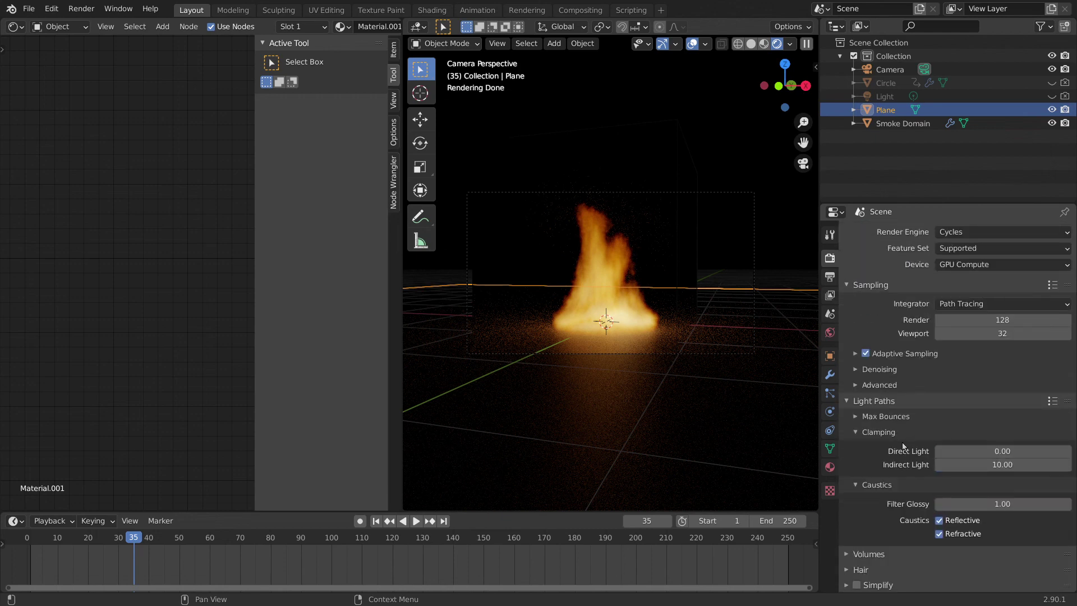
pyautogui.click(831, 276)
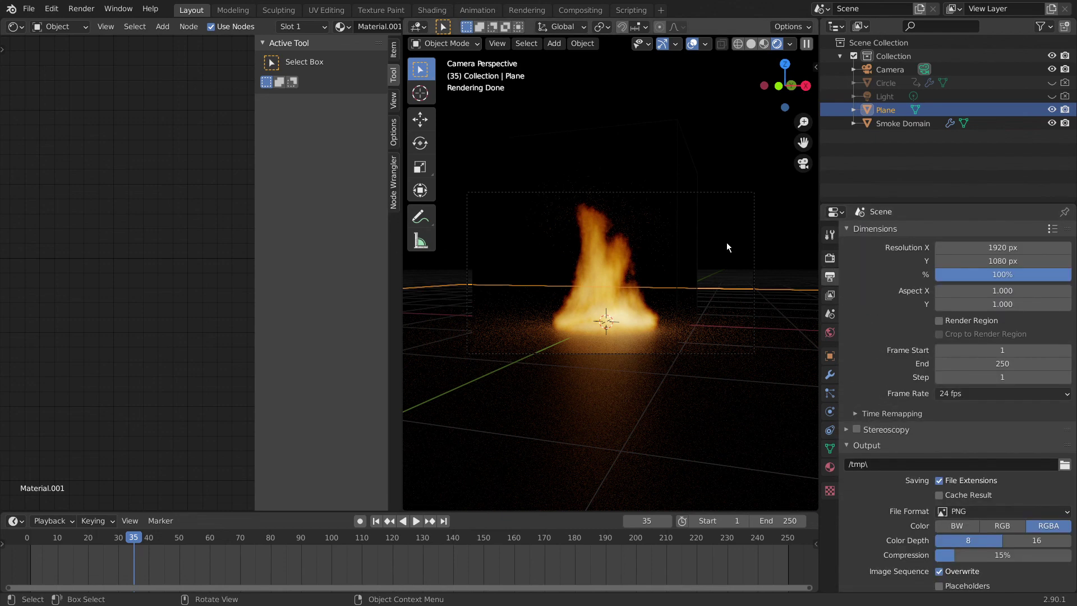
# Step: Open the Render menu in the top bar
pyautogui.click(81, 9)
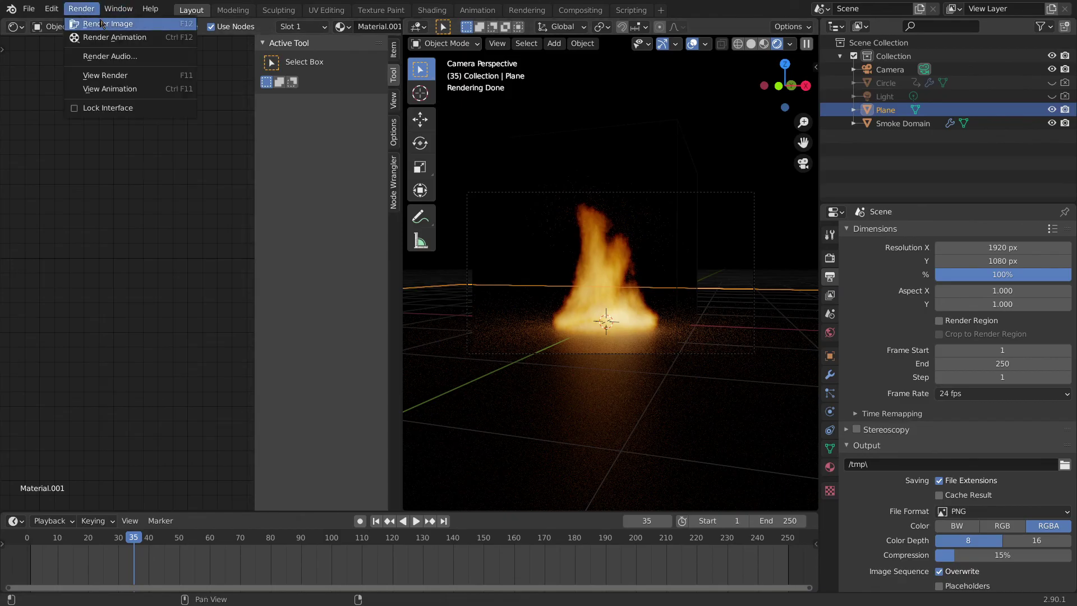